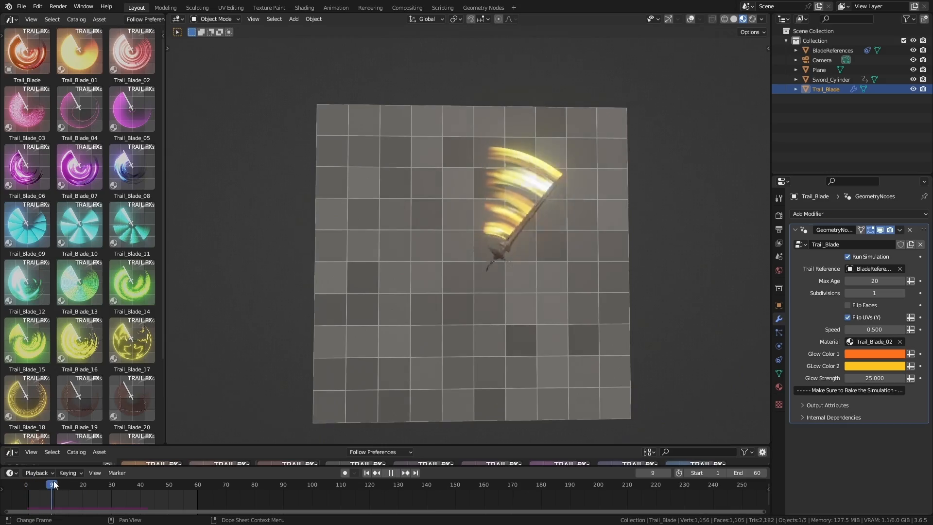
Set the Trail_Blade modifier's Max Age to 20 and Subdivisions to 0 for the sword trail
left_click_drag(54, 485, 179, 488)
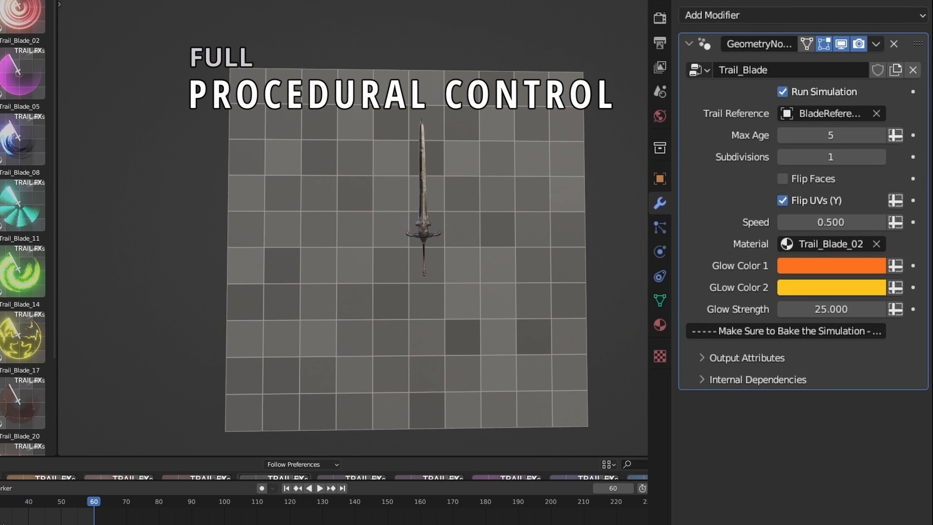
left_click(865, 134)
type("20")
key("Return")
left_click(783, 157)
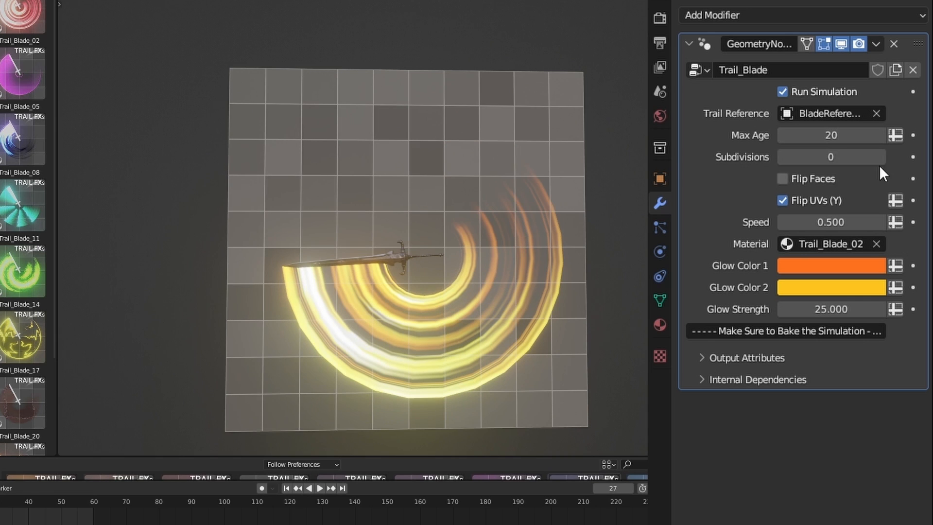
left_click(787, 198)
left_click(786, 198)
Change the trail's Glow Color 1 to blue and Glow Color 2 to cyan, and set Glow Strength to 25
left_click(818, 265)
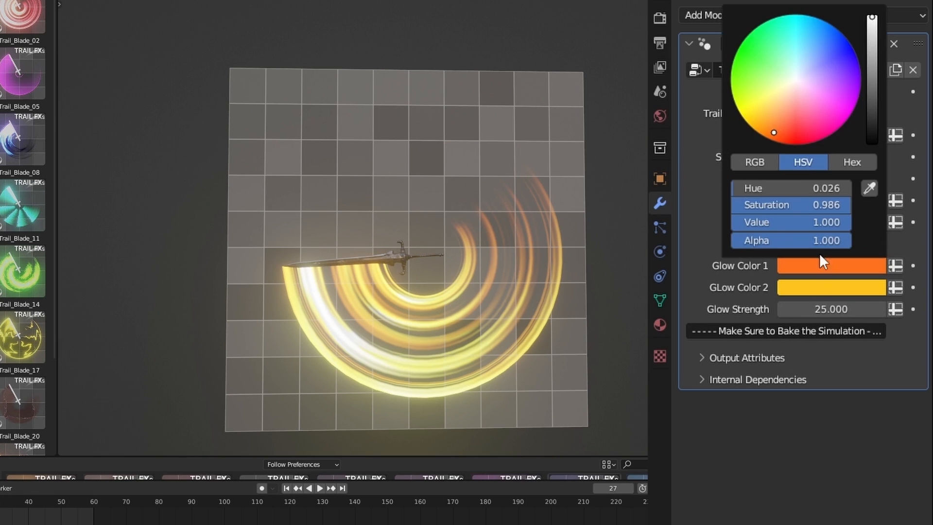
left_click(821, 30)
left_click(831, 287)
left_click(802, 45)
mouse_move(821, 311)
left_mouse_down()
mouse_move(855, 311)
mouse_move(836, 311)
left_mouse_up()
key("Return")
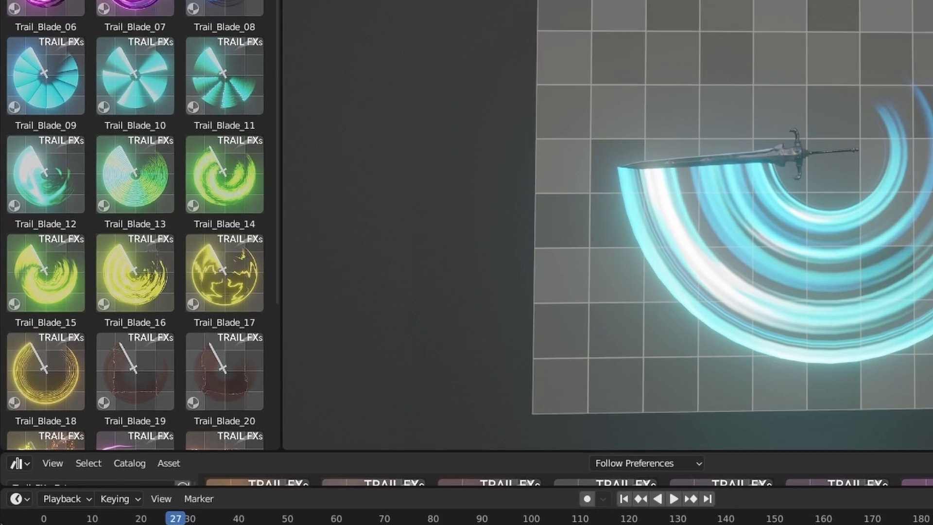
Assign the Trail_Blade_17 material to the trail and scrub through the sword swing to preview it
left_click_drag(200, 326, 761, 322)
left_click(899, 229)
left_click(836, 343)
left_click_drag(30, 486, 159, 495)
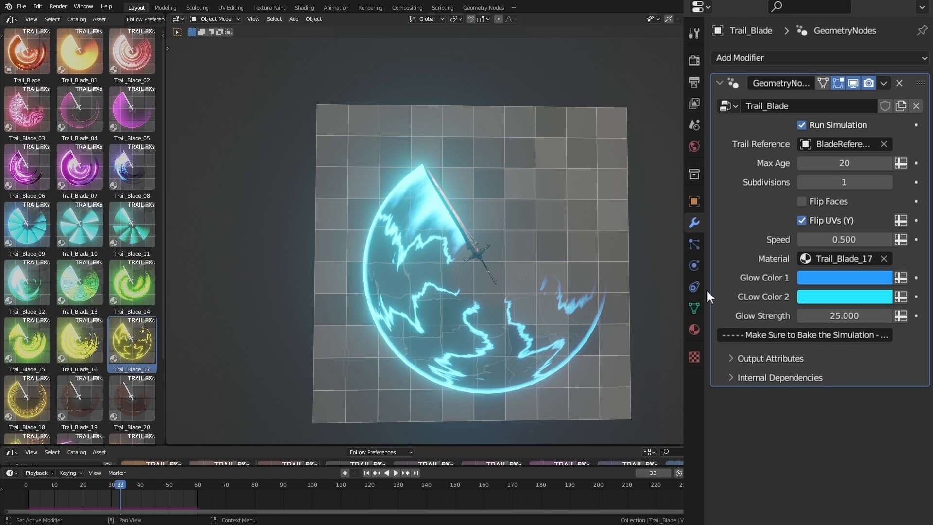
Raise IOR to 3.83 in the Trail_Blade_17 material's custom properties and adjust the Initial Glow Contrast
left_click(694, 329)
mouse_move(806, 334)
left_mouse_down()
mouse_move(767, 327)
mouse_move(806, 326)
left_mouse_up()
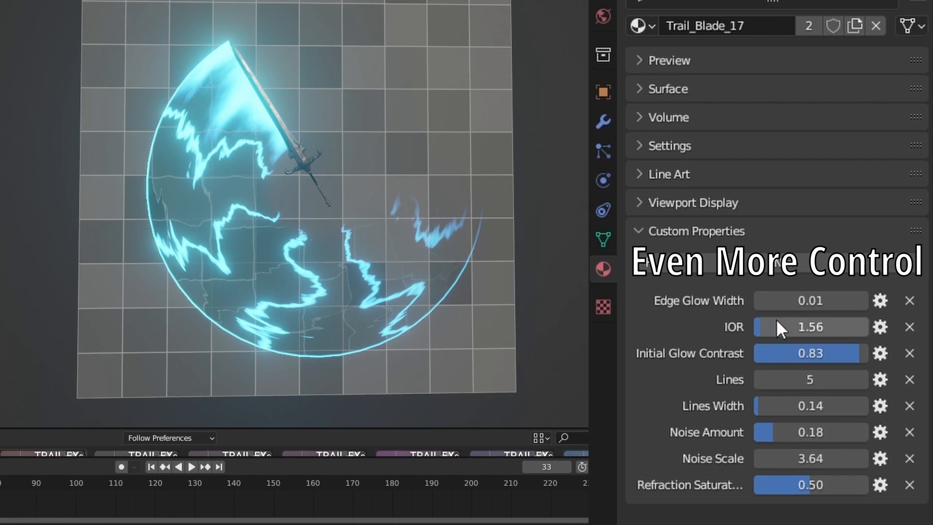
mouse_move(797, 353)
left_mouse_down()
mouse_move(789, 354)
mouse_move(796, 353)
left_mouse_up()
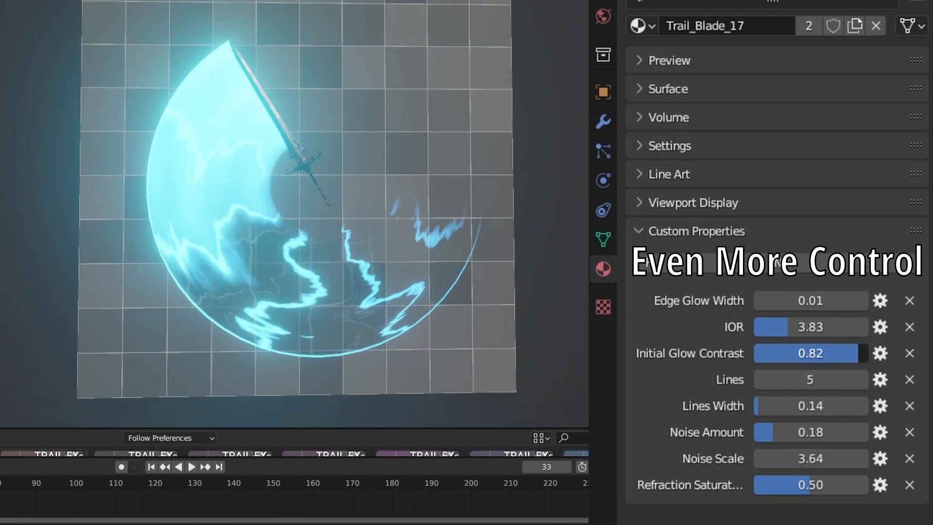
Adjust the Trail_Blade_17 material's Lines, Lines Width, Noise Amount, Noise Scale and Refraction Saturation properties
left_click(865, 379)
left_click(865, 378)
left_click(865, 379)
left_click(865, 378)
left_click(760, 379)
left_click(760, 380)
left_click(760, 380)
left_click_drag(786, 405, 777, 432)
left_click_drag(787, 458, 796, 458)
left_click_drag(806, 485, 826, 485)
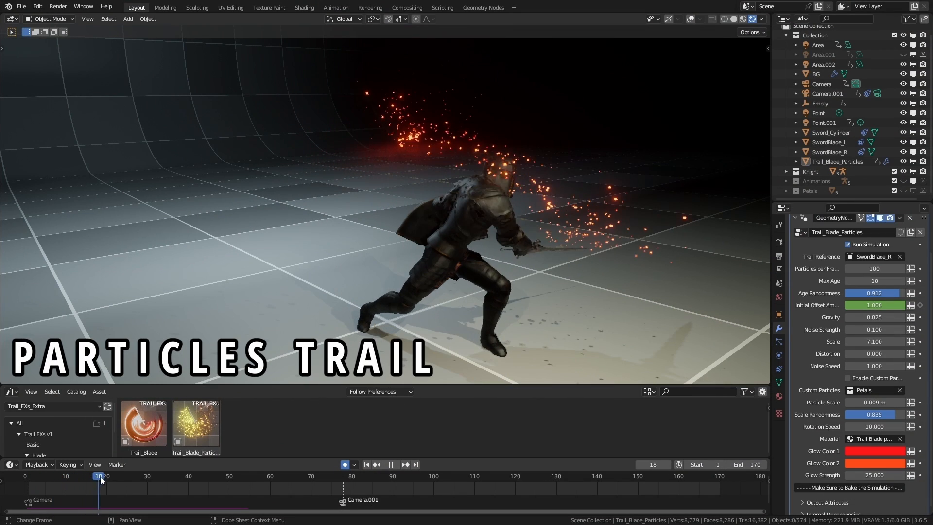
Switch the Trail_Blade_Particles trail to custom particles with the Petals material and increase the particle scale
left_click_drag(110, 480, 211, 476)
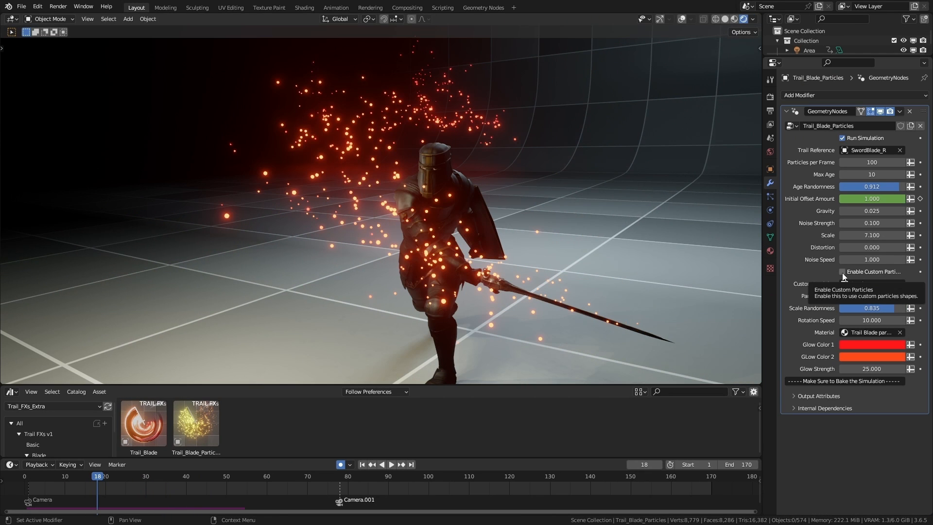
left_click(842, 272)
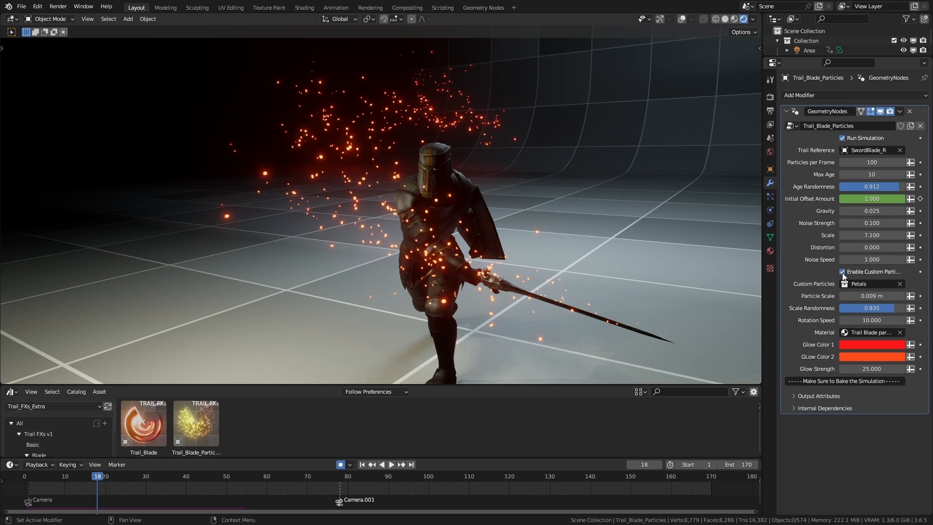
left_click(870, 332)
left_click(847, 377)
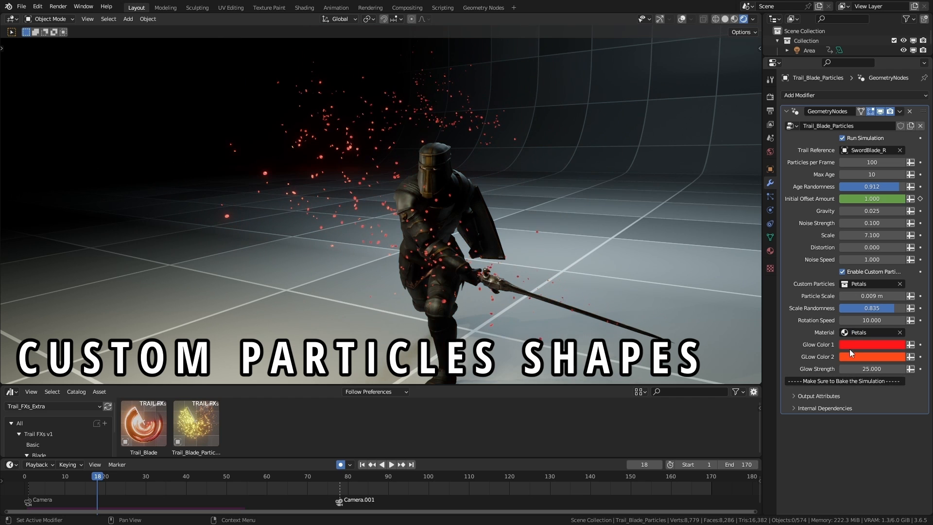
left_click_drag(872, 296, 884, 296)
mouse_move(97, 477)
left_mouse_down()
mouse_move(29, 480)
mouse_move(90, 479)
left_mouse_up()
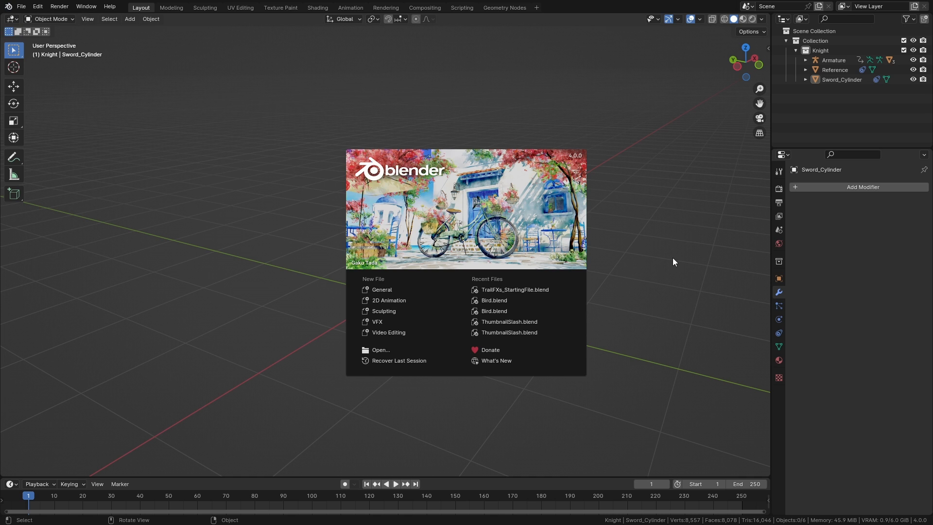
Dismiss the splash screen, preview the knight in Material Preview shading and play its animation
left_click(673, 258)
left_click(433, 201)
scroll(534, 227, "up", 3)
key("z")
left_click(534, 256)
scroll(531, 270, "up", 1)
left_click(528, 285)
scroll(296, 413, "down", 3)
key("space")
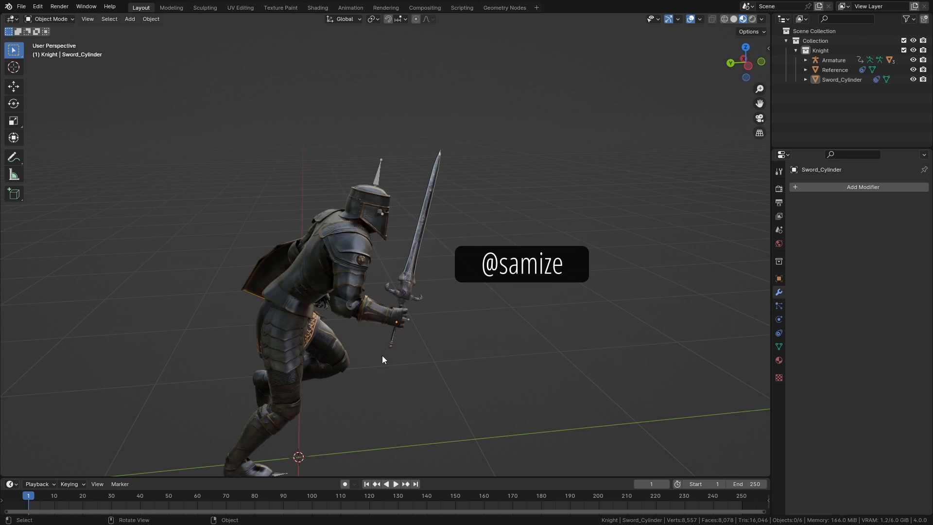
middle_click_drag(382, 355, 400, 311)
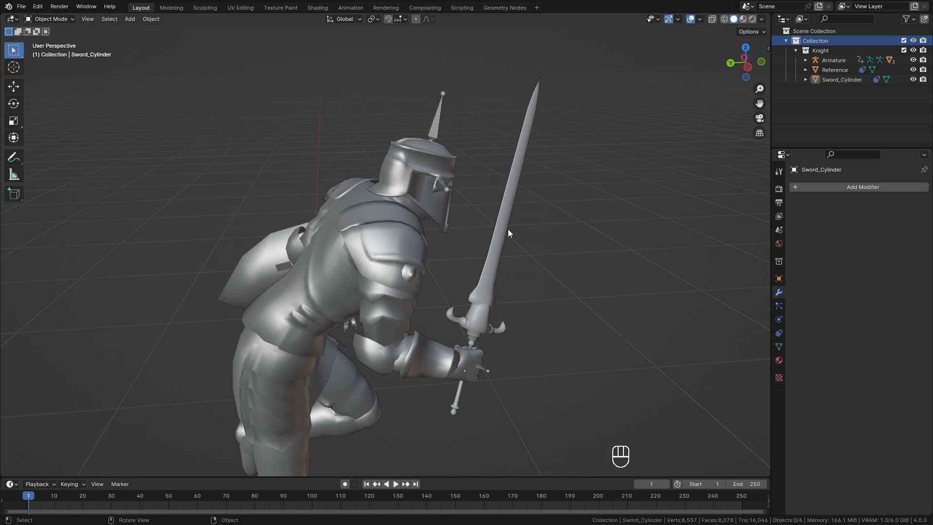
Check how the Reference mesh on the sword's blade edge behaves in the animation and delete it
left_click(508, 230)
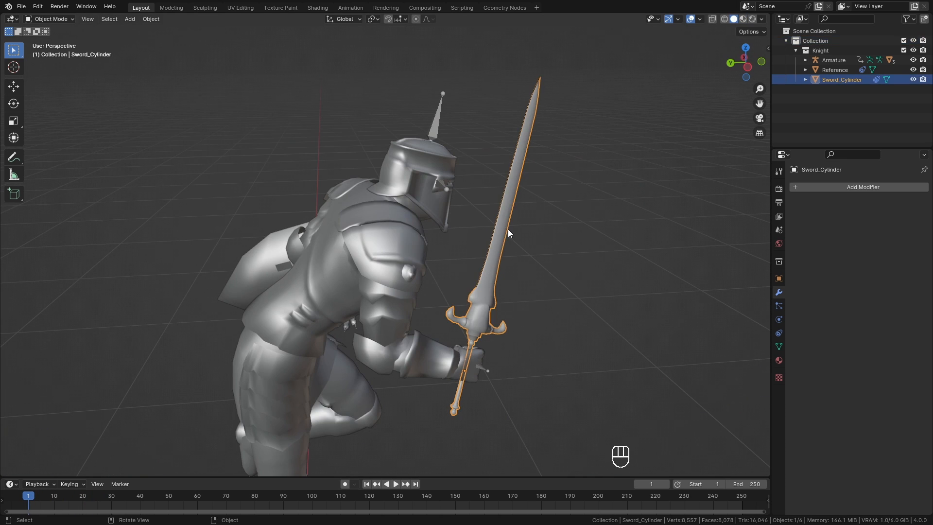
left_click(487, 259)
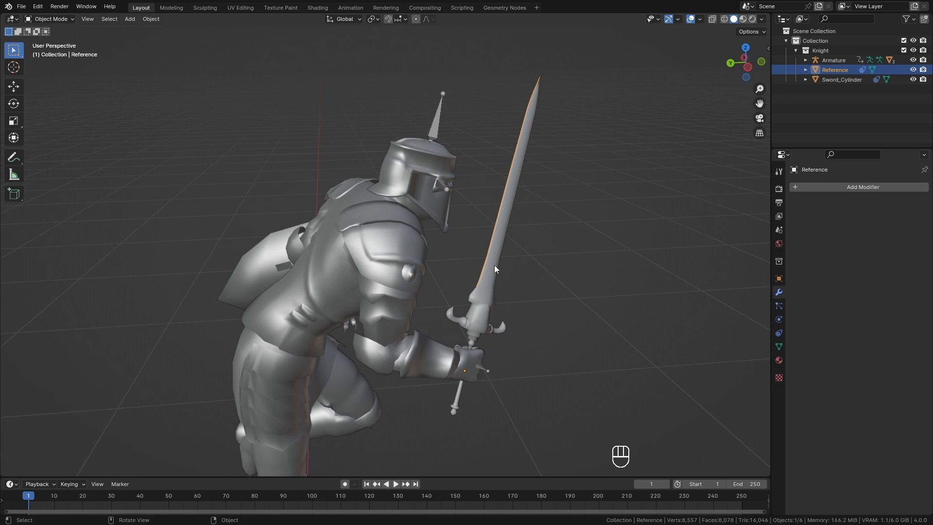
key("g")
right_click(518, 250)
middle_click_drag(552, 264, 599, 374, "ctrl")
mouse_move(34, 497)
left_mouse_down()
mouse_move(106, 495)
mouse_move(29, 499)
left_mouse_up()
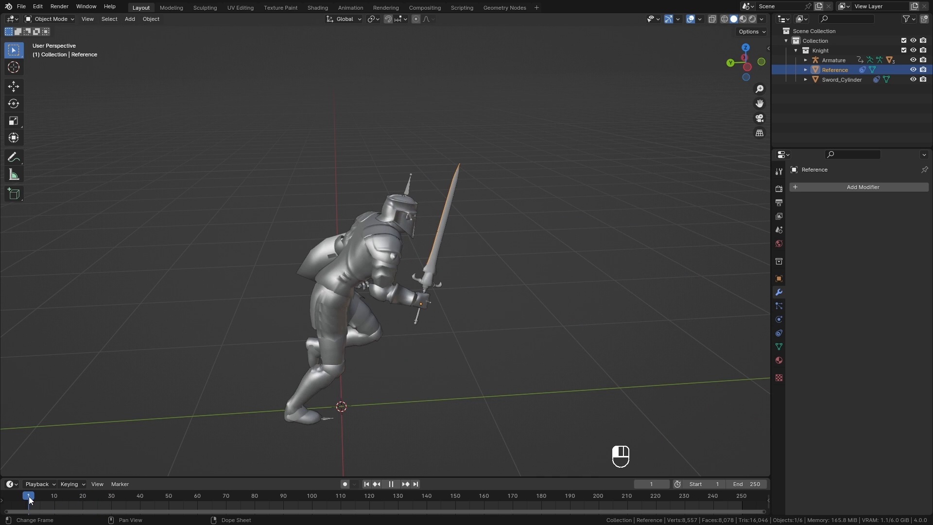
middle_click_drag(512, 302, 525, 223, "ctrl")
key("x")
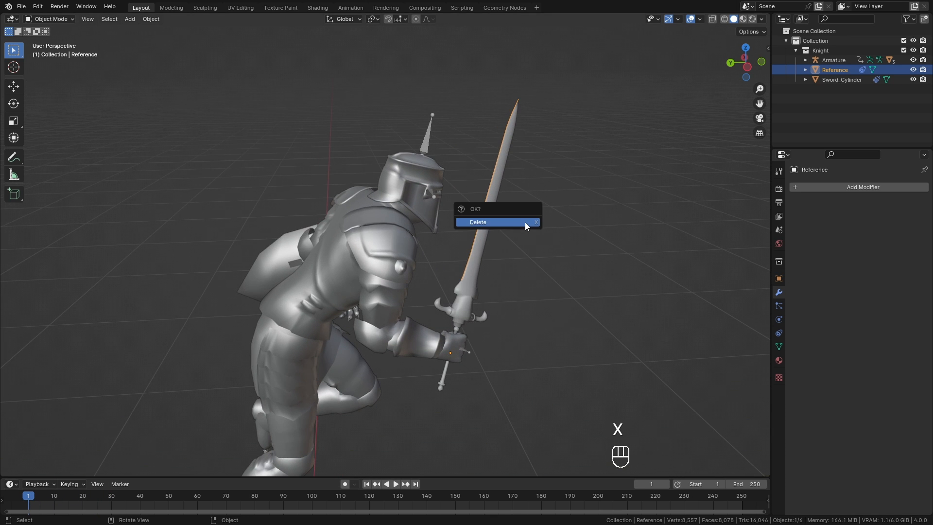
left_click(525, 223)
Examine the sword's Child Of constraint with its target and bone, and play back the knight's animation
left_click(474, 287)
middle_click_drag(474, 287, 436, 362)
middle_click_drag(463, 284, 517, 228, "ctrl")
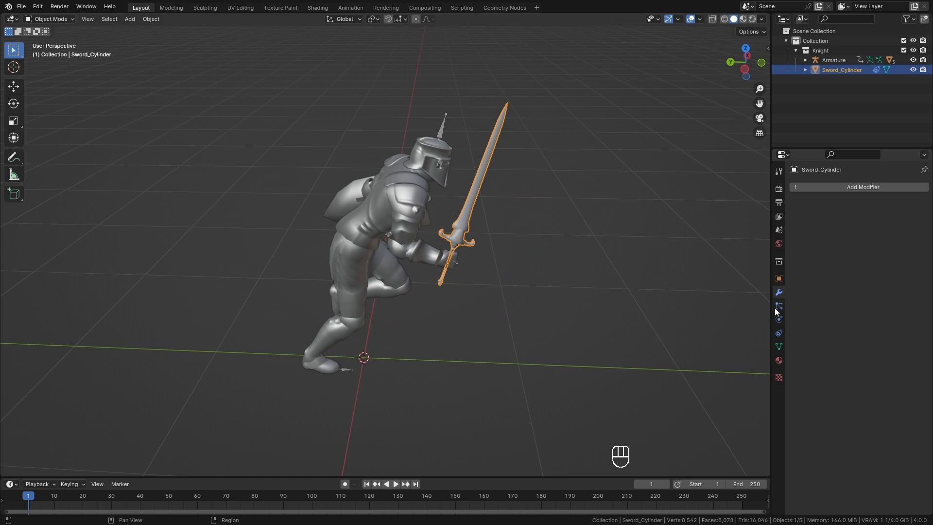
left_click(778, 333)
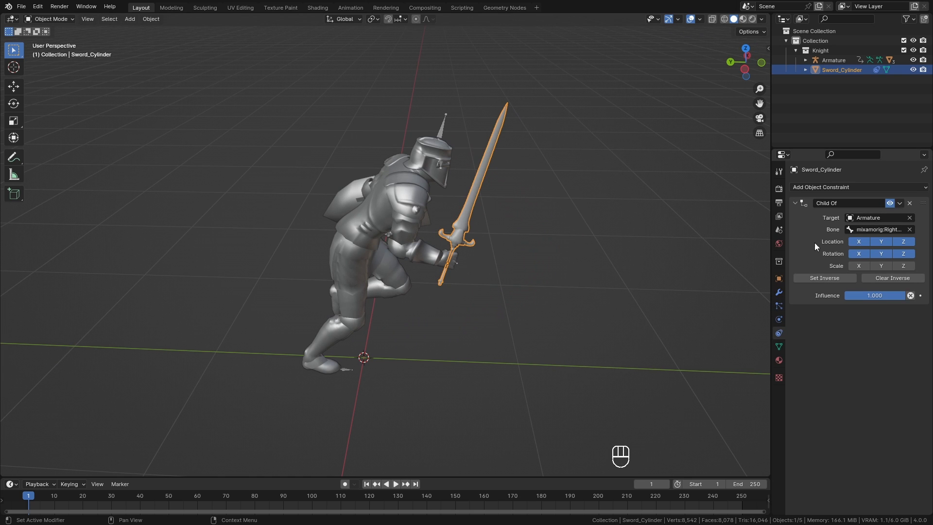
left_click_drag(771, 237, 753, 236)
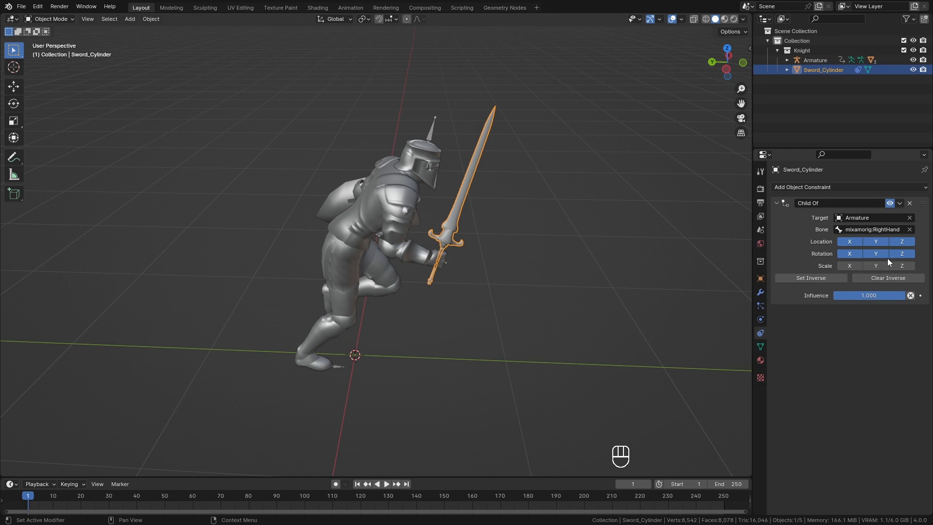
middle_click_drag(474, 376, 509, 310, "ctrl")
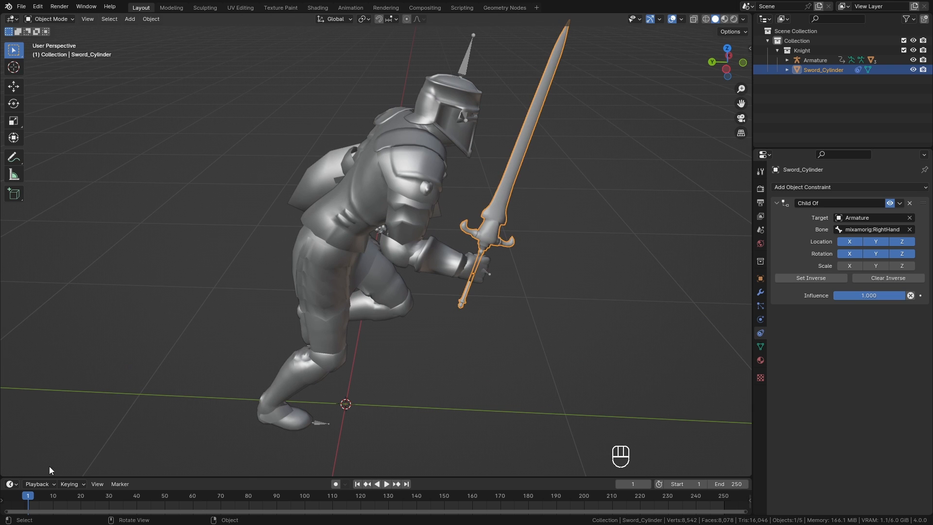
key("space")
mouse_move(36, 498)
left_mouse_down()
mouse_move(99, 494)
mouse_move(29, 501)
left_mouse_up()
Display the armature's bones in front of the mesh and select the mixamorig:RightHand bone in Pose Mode
left_click(463, 58)
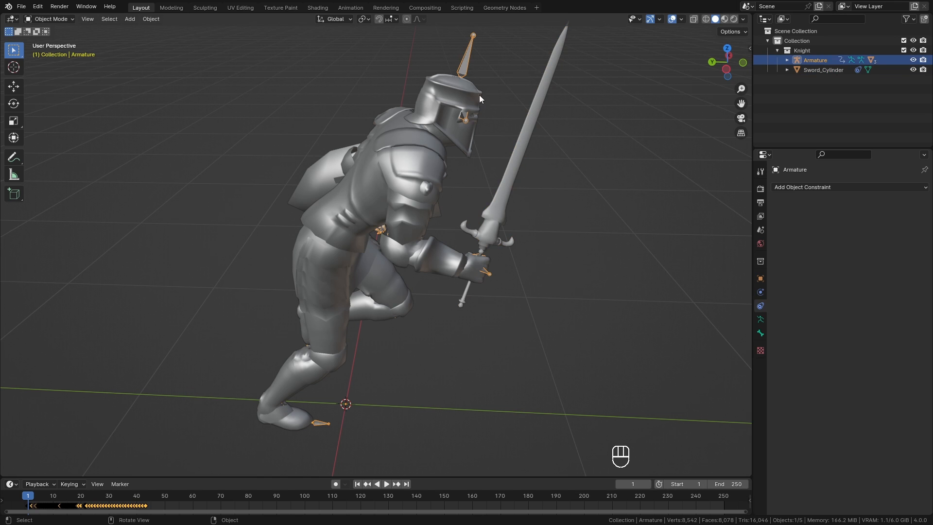
left_click(761, 320)
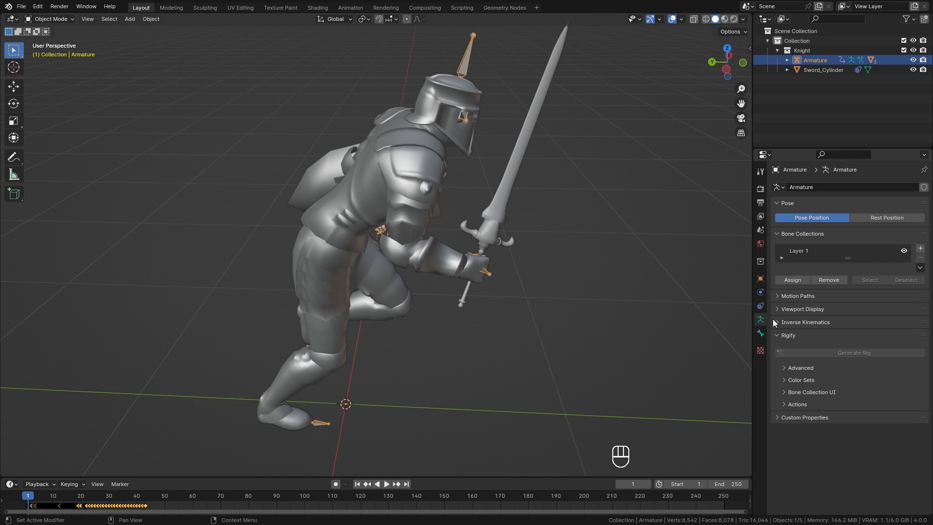
left_click(836, 368)
middle_click_drag(539, 365, 503, 357)
key("ctrl+Tab")
scroll(459, 350, "up", 6)
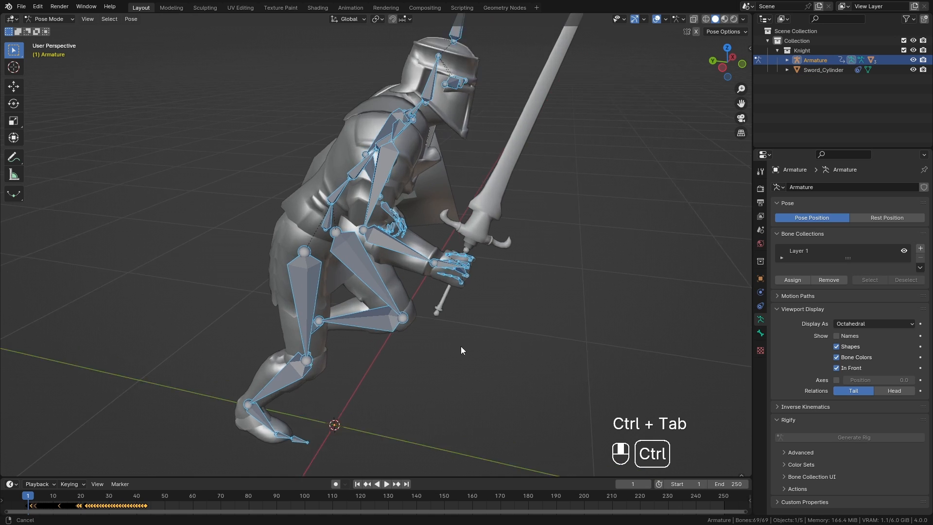
left_click(494, 280)
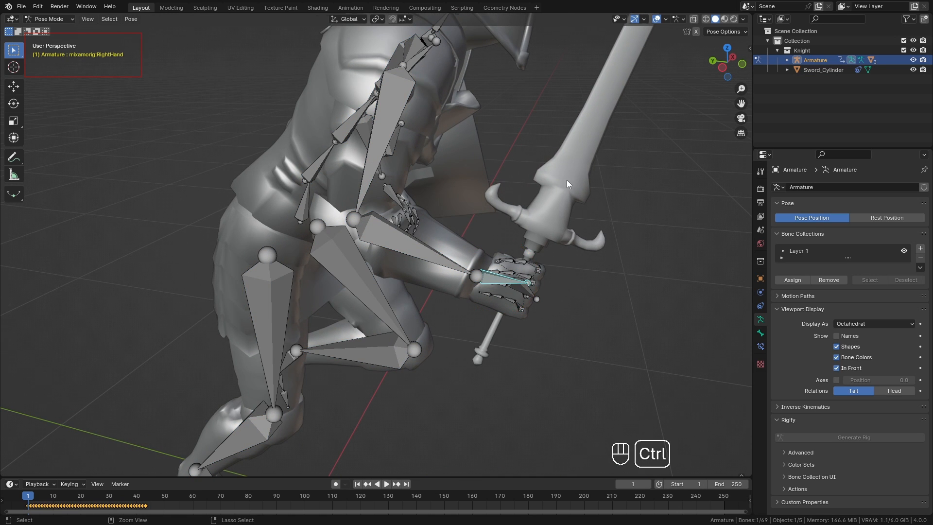
Return to Object Mode, select the sword and hide the armature
key("ctrl+Tab")
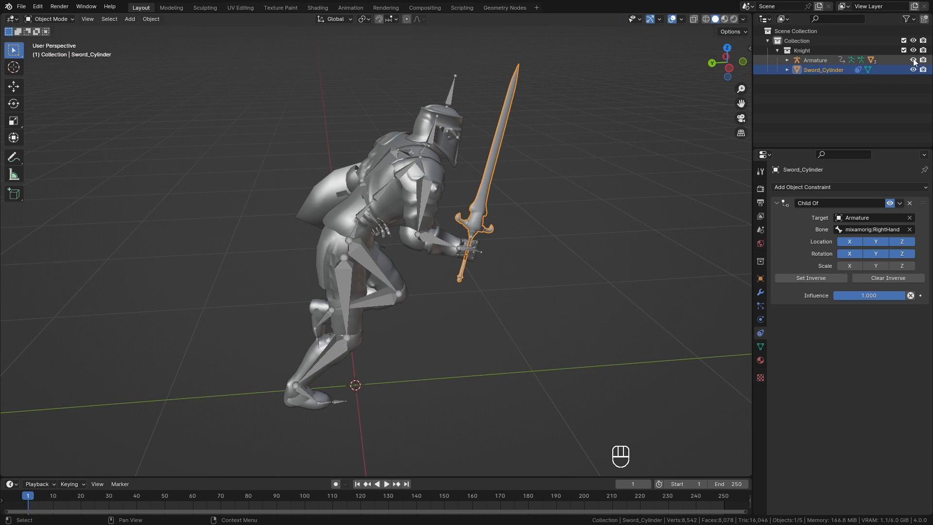
left_click(913, 59)
middle_click_drag(589, 296, 533, 336, "shift")
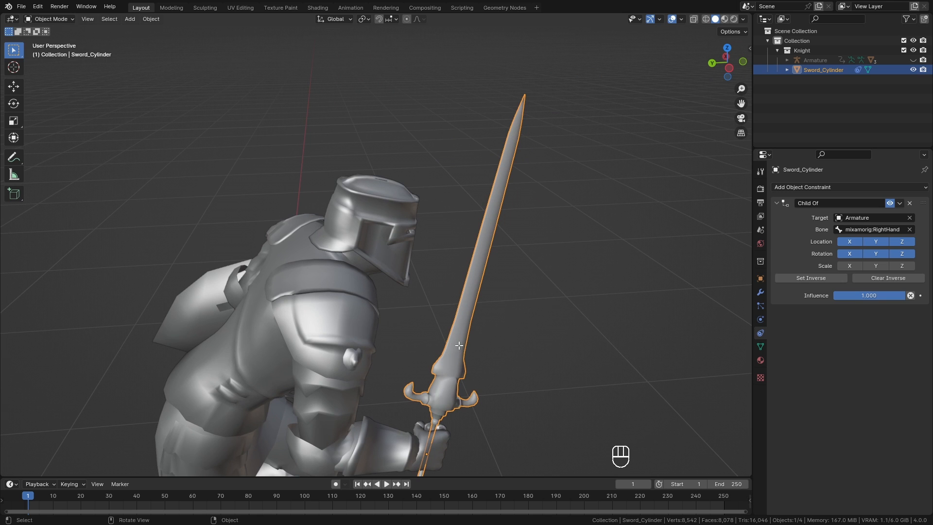
Select the path of vertices along one edge of the sword blade, from the blade's base to its tip
key("Tab")
scroll(460, 345, "up", 4)
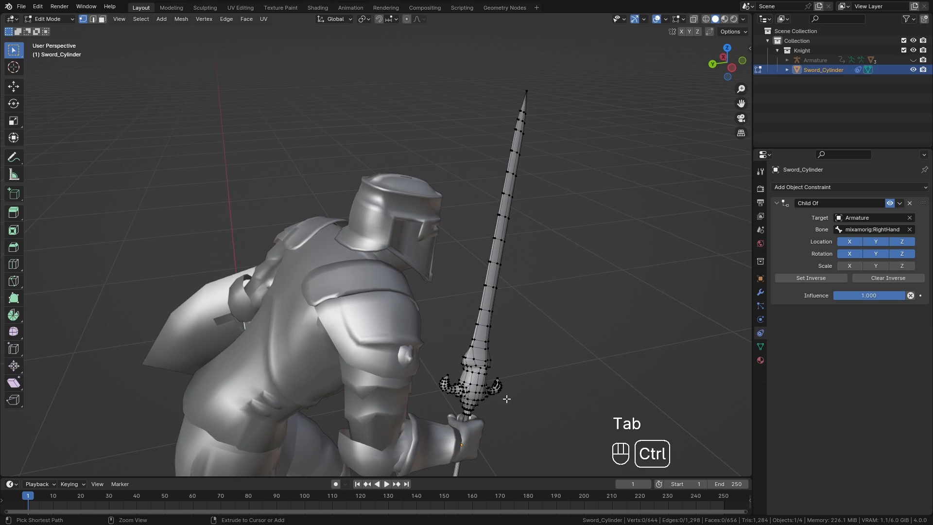
middle_click_drag(585, 72, 519, 238, "shift")
left_click(534, 190, "ctrl")
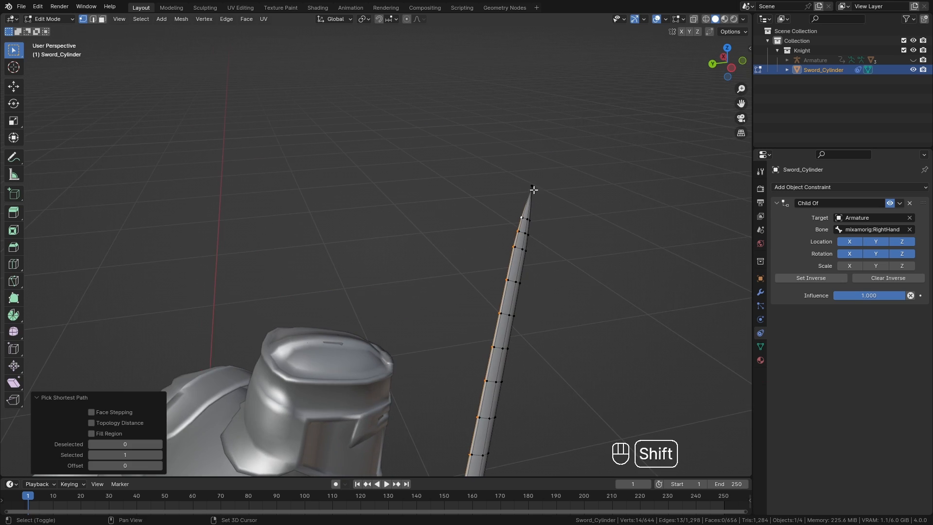
scroll(539, 193, "up", 4)
left_click(719, 120, "shift")
key("ctrl+z")
middle_click_drag(648, 201, 602, 350)
scroll(704, 294, "down", 5)
Duplicate the selected blade edge in place, separate it into its own object and leave Edit Mode
key("shift+d")
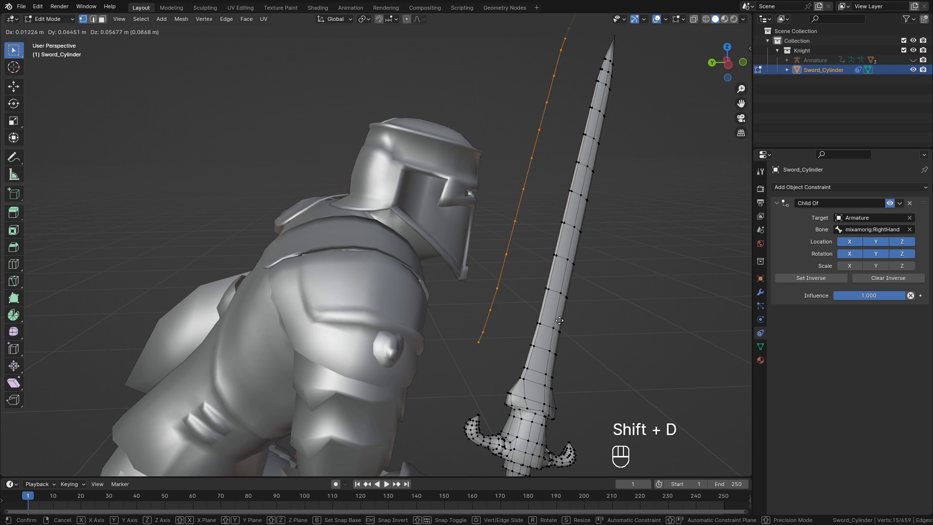
right_click(545, 376)
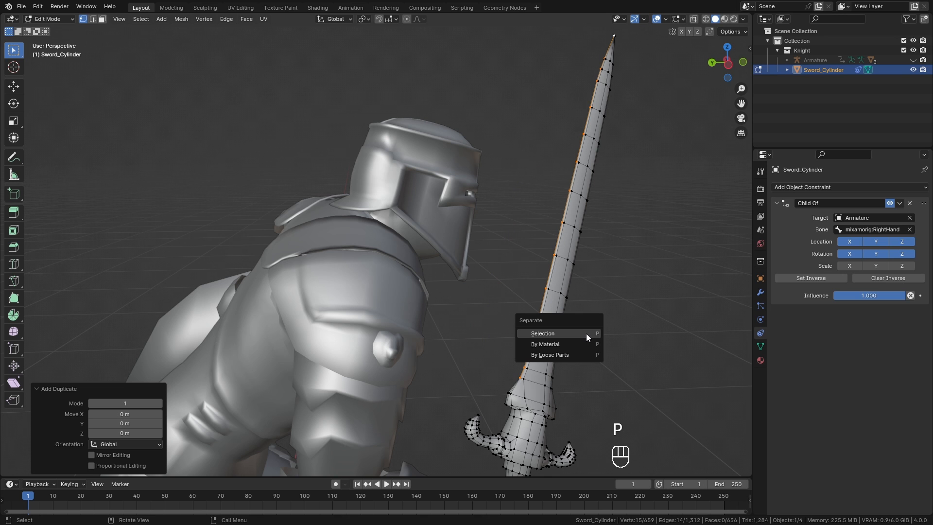
left_click(586, 333)
key("Tab")
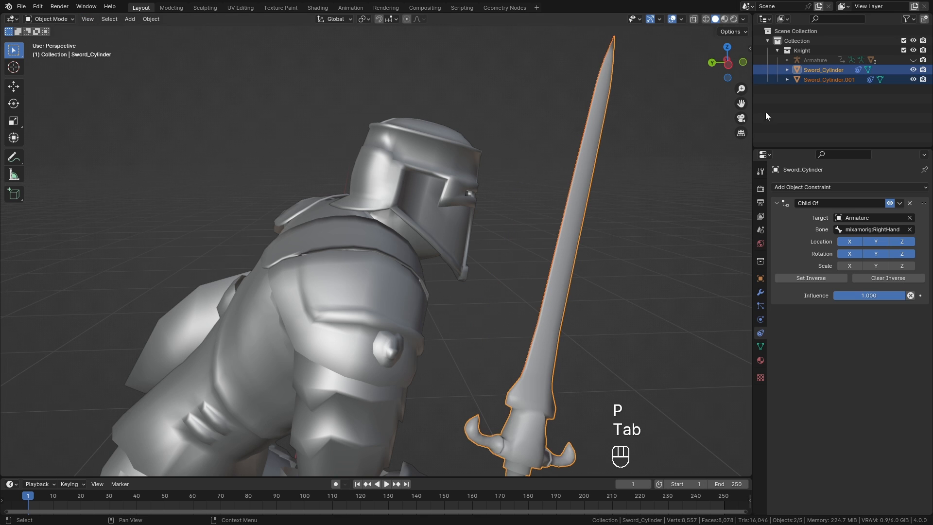
Select the separated blade edge object and scrub the animation to check that it follows the sword
left_click(816, 77)
middle_click_drag(642, 218, 571, 362, "ctrl")
mouse_move(28, 499)
left_mouse_down()
mouse_move(95, 502)
mouse_move(28, 510)
left_mouse_up()
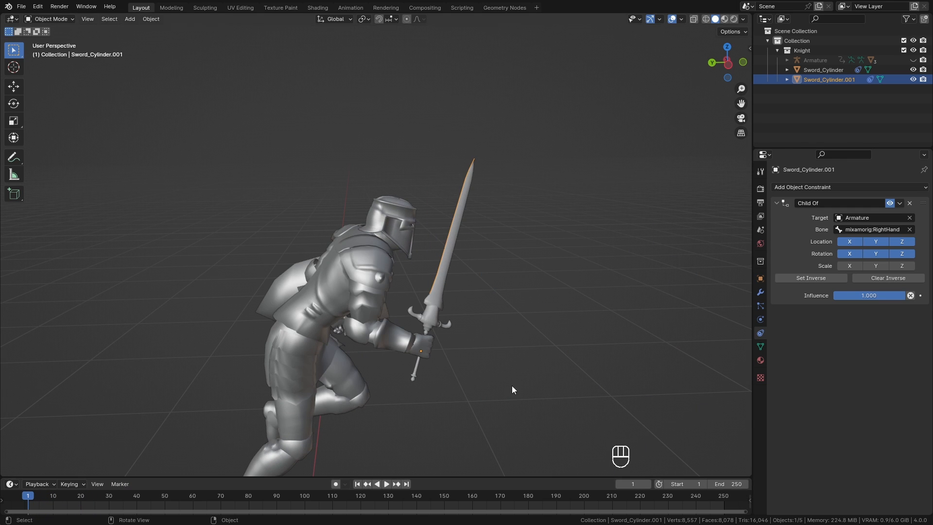
middle_click_drag(520, 340, 530, 301, "ctrl")
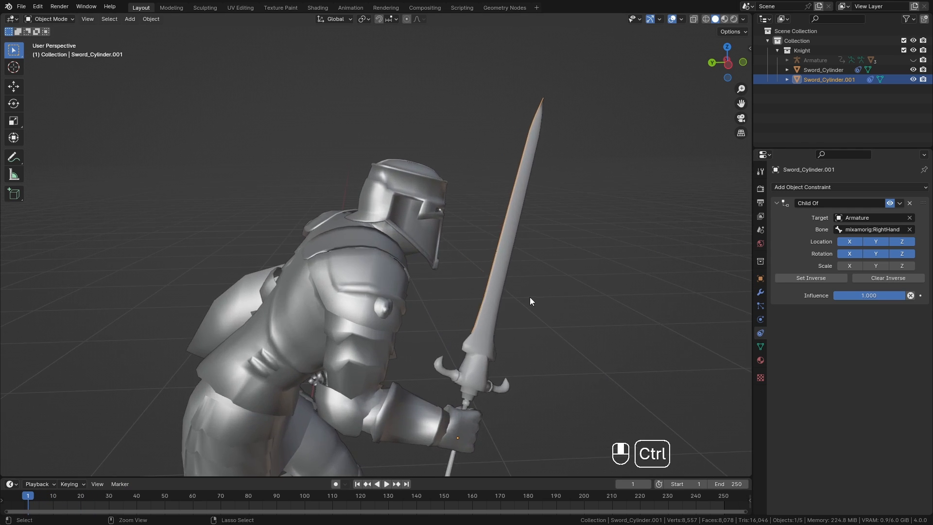
left_click(851, 187)
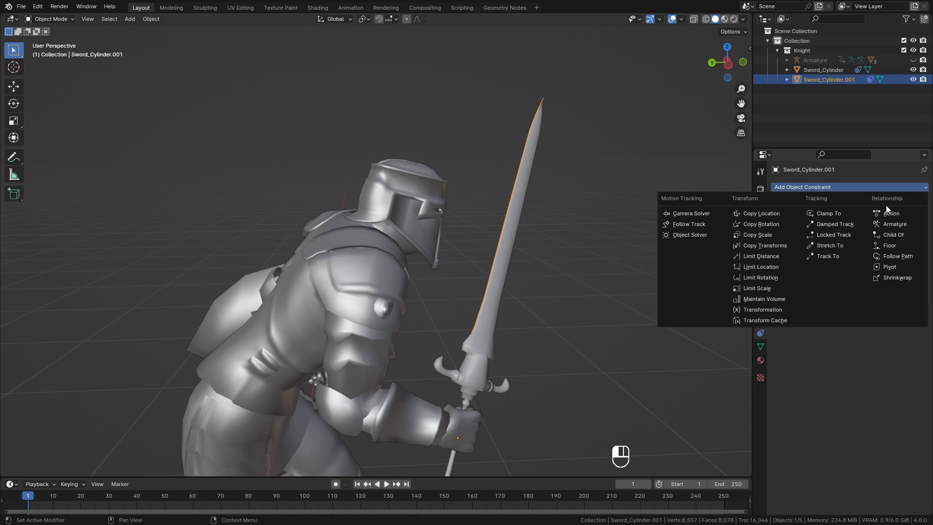
left_click(902, 234)
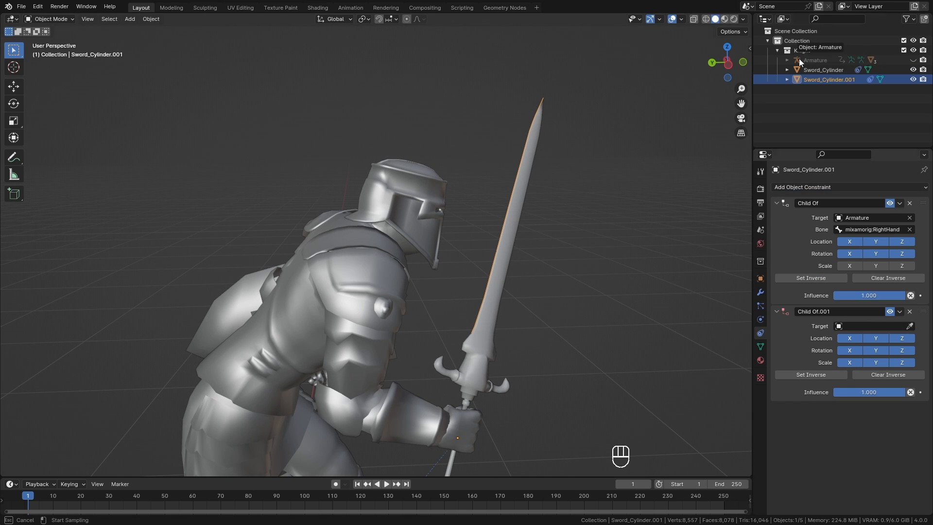
left_click(800, 62)
left_click(853, 337)
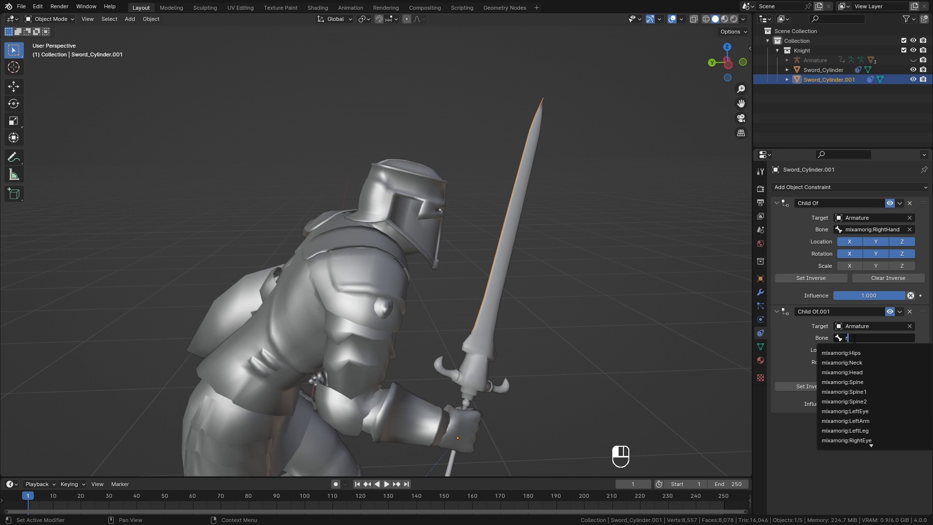
type("righ")
left_click(871, 382)
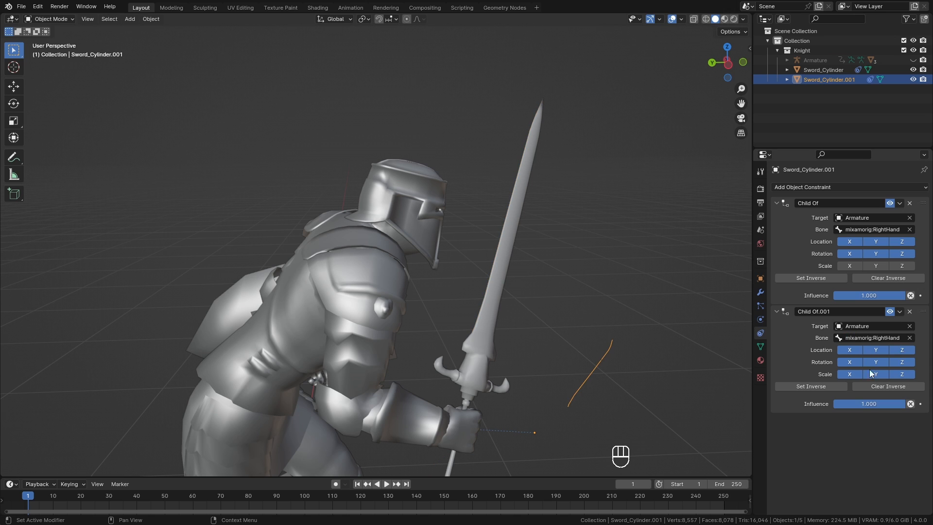
left_click(831, 387)
left_click(910, 311)
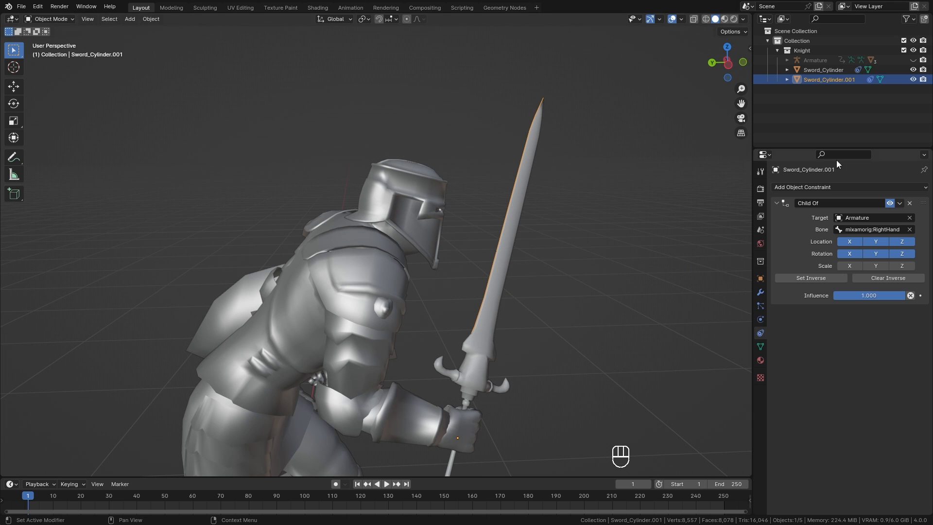
Rename the separated blade edge object as Trail Reference
double_click(851, 81)
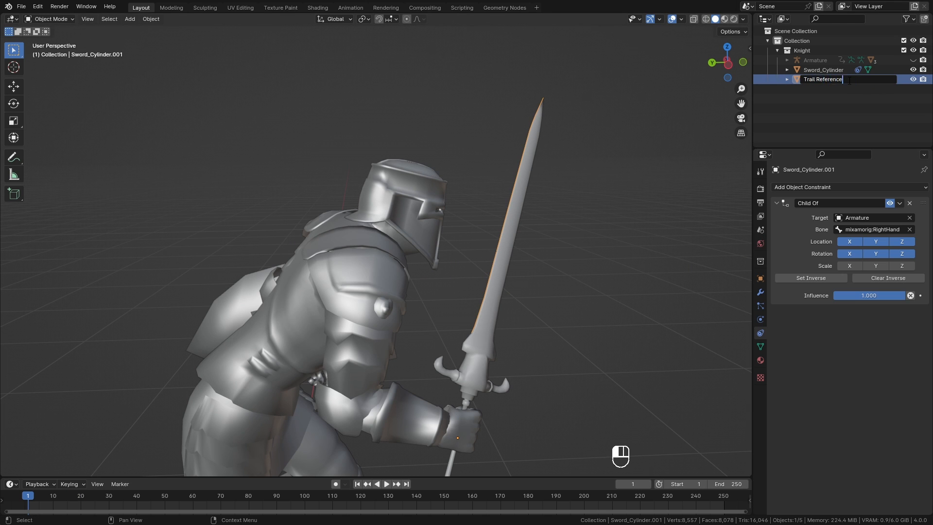
key("Return")
Add a 2 m mesh plane at the world origin and rename it as Trail_Blade
scroll(535, 311, "down", 3)
middle_click_drag(497, 169, 486, 316, "ctrl")
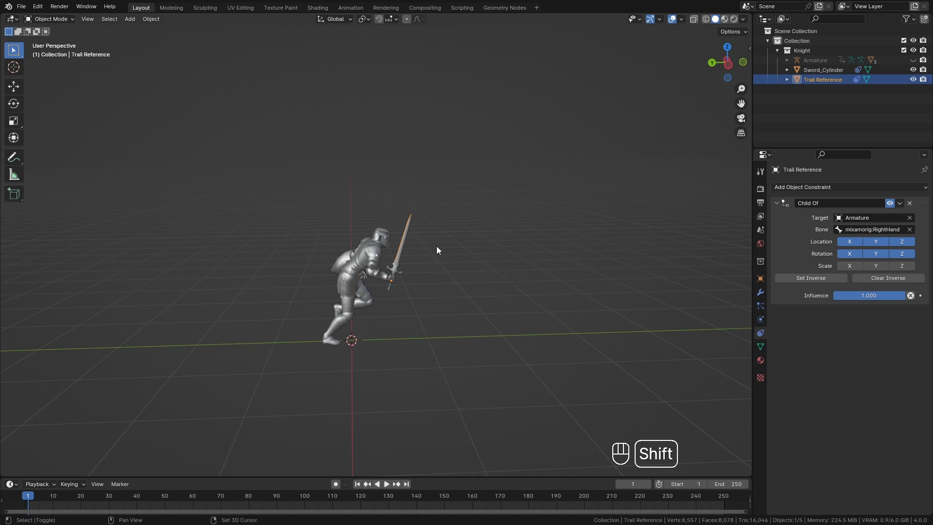
key("shift+a")
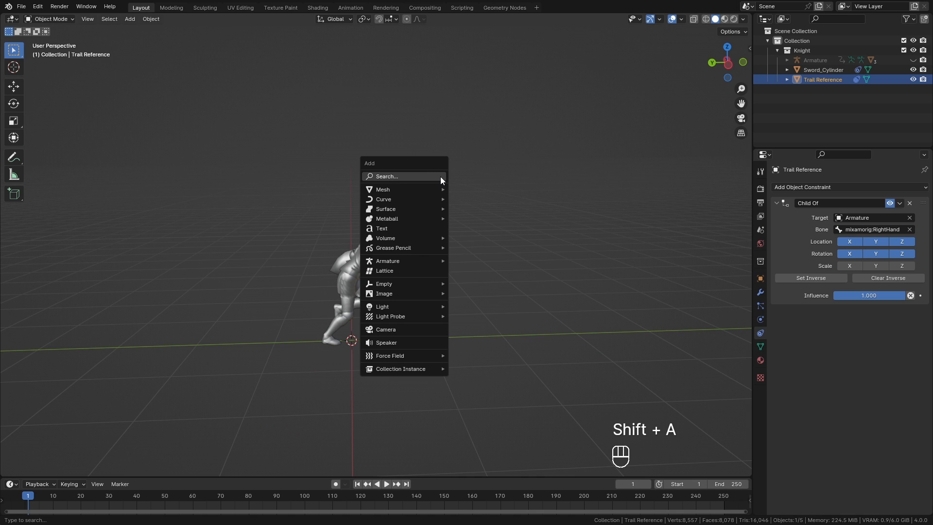
mouse_move(428, 189)
left_click(465, 189)
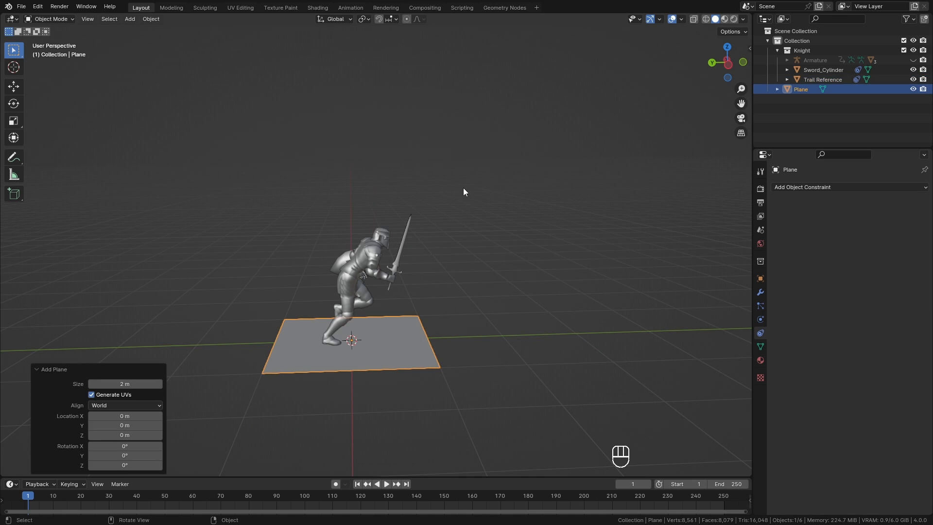
key("F2")
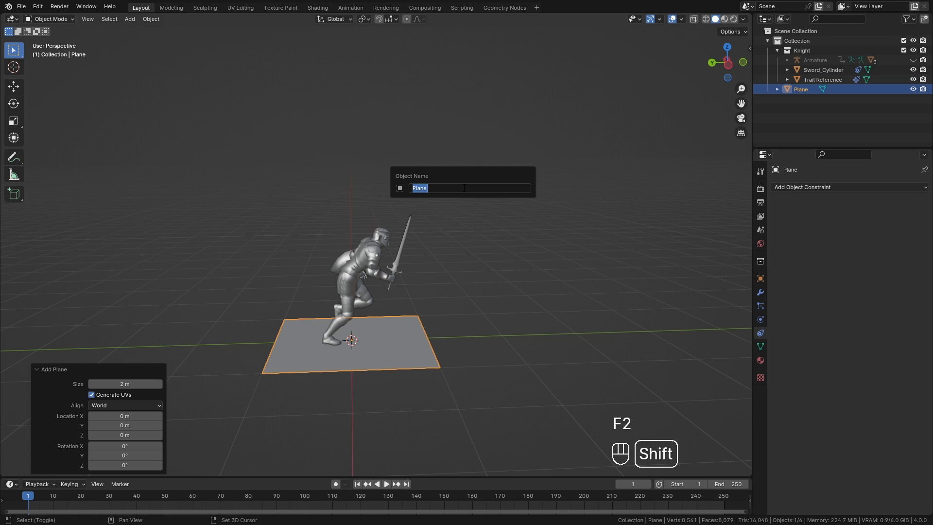
key("Return")
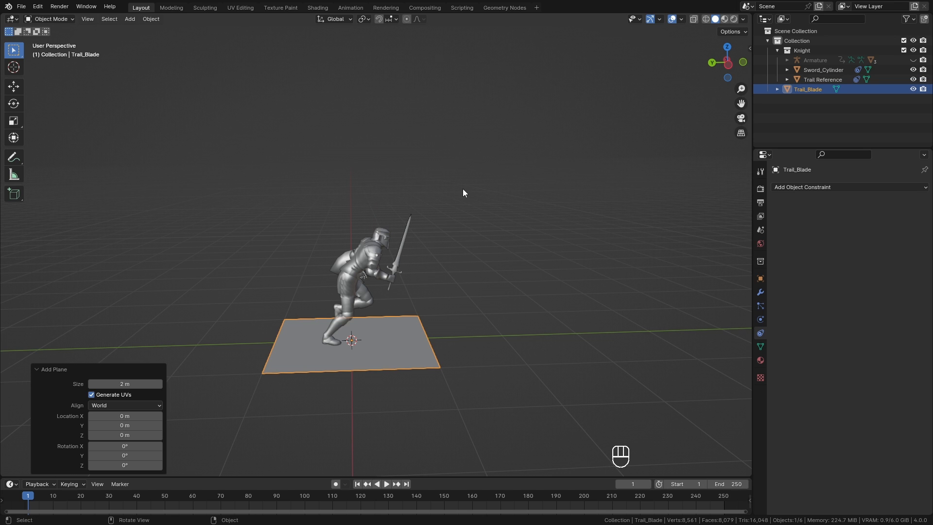
Create a geometry node tree on the plane, name it Trail_Blade, give it a fake user and pin it
left_click(494, 8)
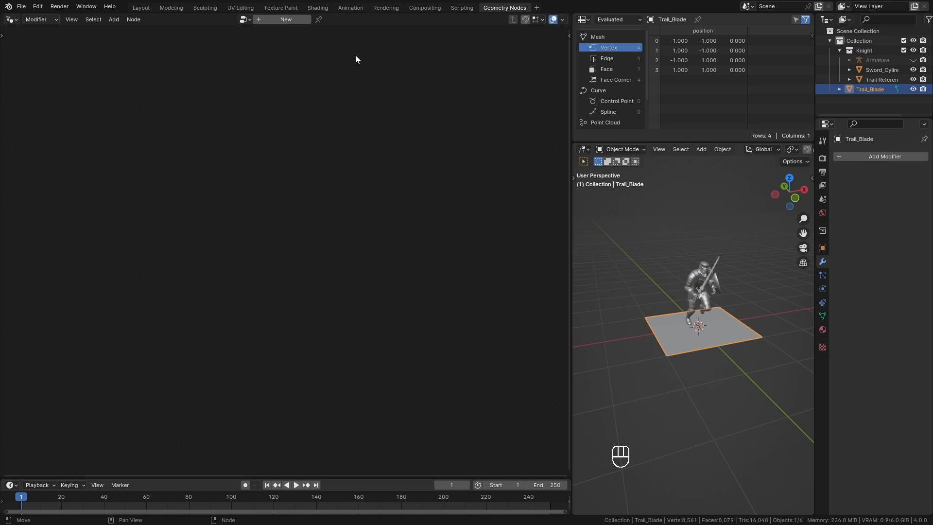
left_click(285, 20)
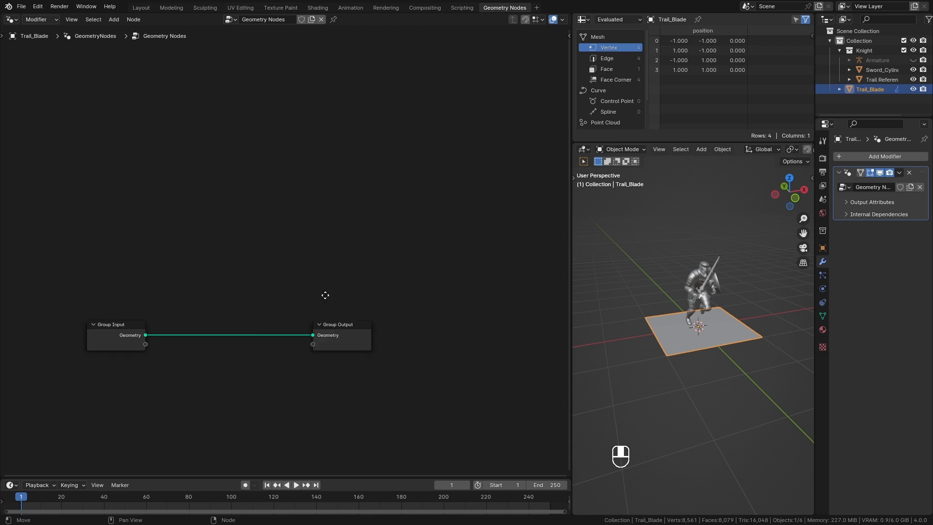
middle_click_drag(325, 294, 393, 177)
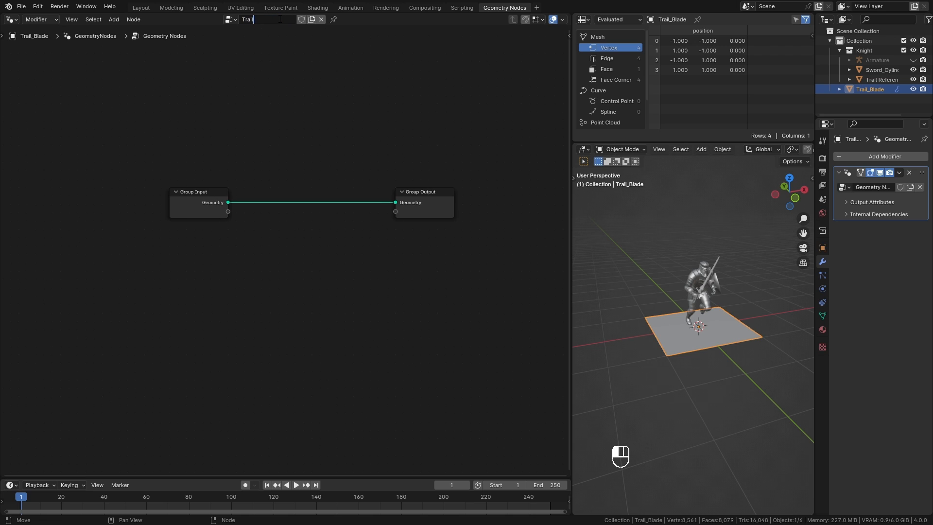
left_click(302, 19)
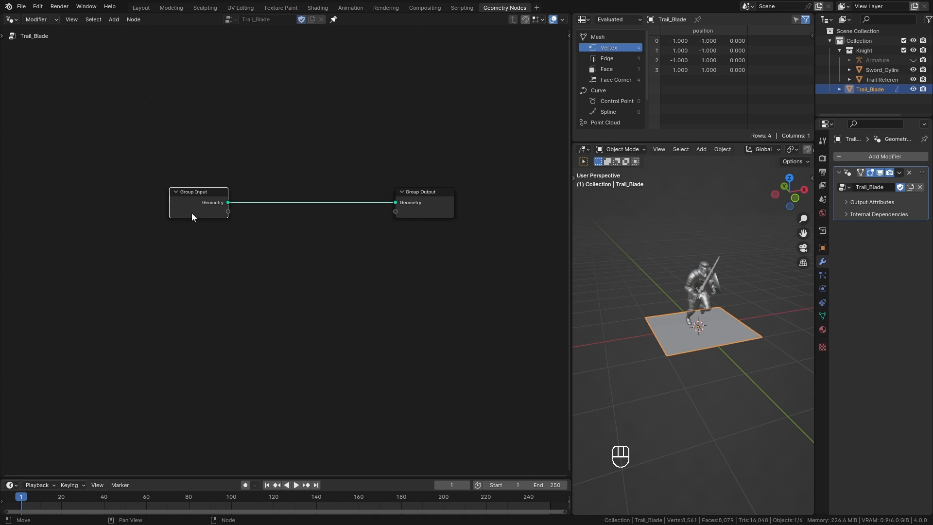
Delete the Group Input node and bring the Trail Reference object in as an Object Info node set to Relative
key("x")
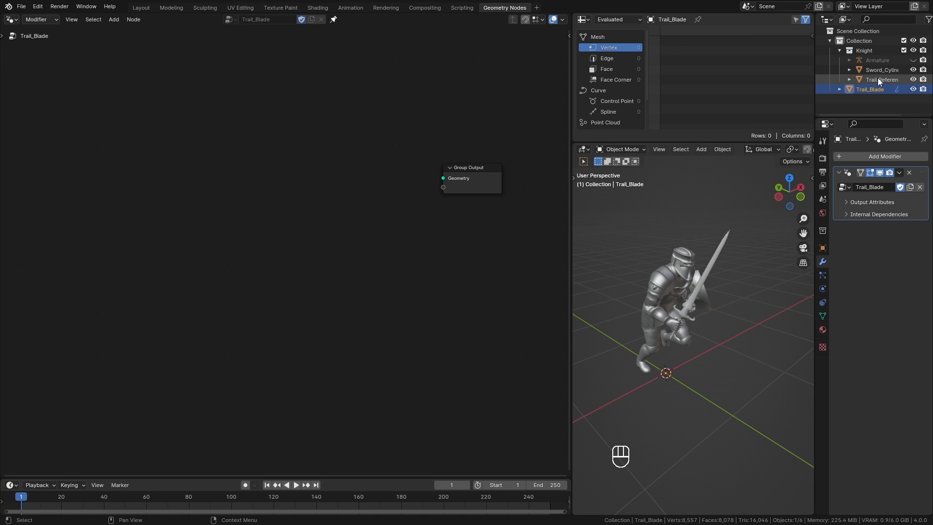
left_click(879, 82)
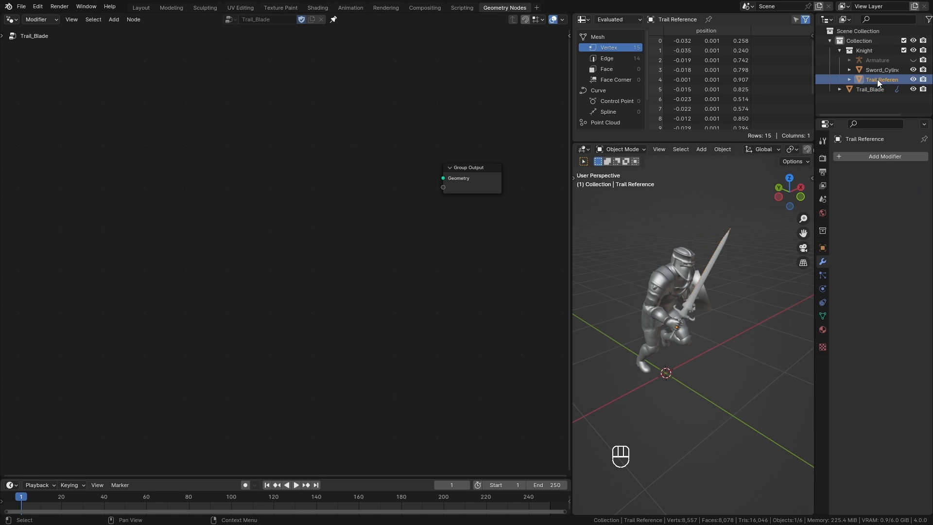
left_click_drag(879, 82, 130, 267)
left_click_drag(131, 229, 132, 229)
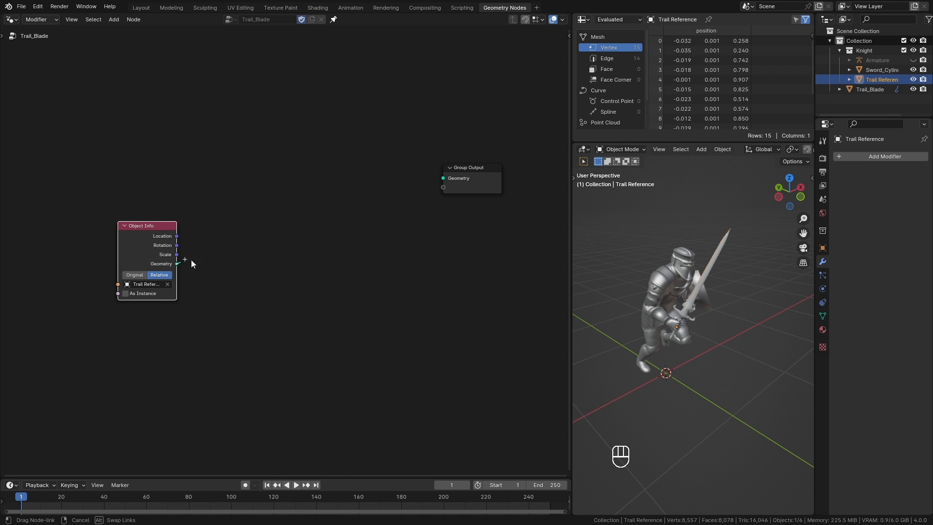
middle_click_drag(693, 284, 734, 309)
left_click_drag(141, 252, 88, 293)
Route the Object Info geometry to the Group Output through a Mesh to Points node
left_click_drag(123, 305, 443, 179)
type("mesh to po")
key("Return")
Preview the Mesh to Points output with a Viewer node and set the point radius to 0.01 m
left_click(240, 271, "ctrl+shift")
left_click_drag(341, 274, 469, 248)
left_click_drag(199, 276, 188, 279)
middle_click_drag(681, 311, 726, 316)
scroll(229, 374, "up", 3)
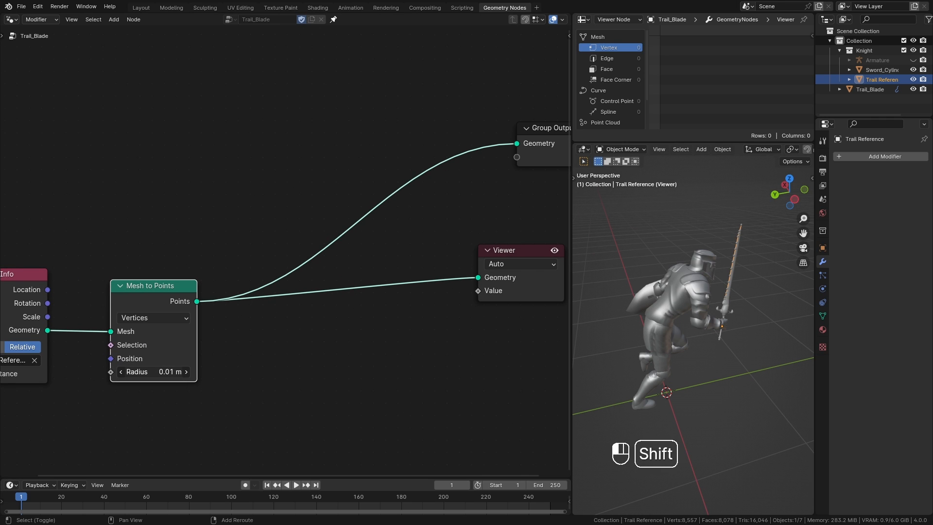
mouse_move(637, 374)
middle_mouse_down()
mouse_move(747, 342)
mouse_move(690, 352)
mouse_move(719, 335)
middle_mouse_up()
scroll(799, 151, "down", 5)
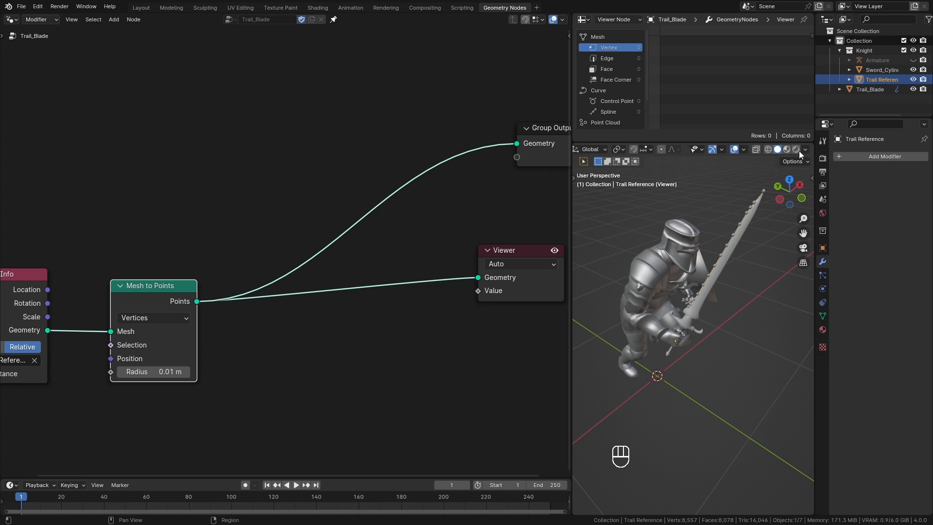
Set the viewport shading color to Random and play the animation to check that the points follow the sword
left_click(806, 151)
left_click(800, 307)
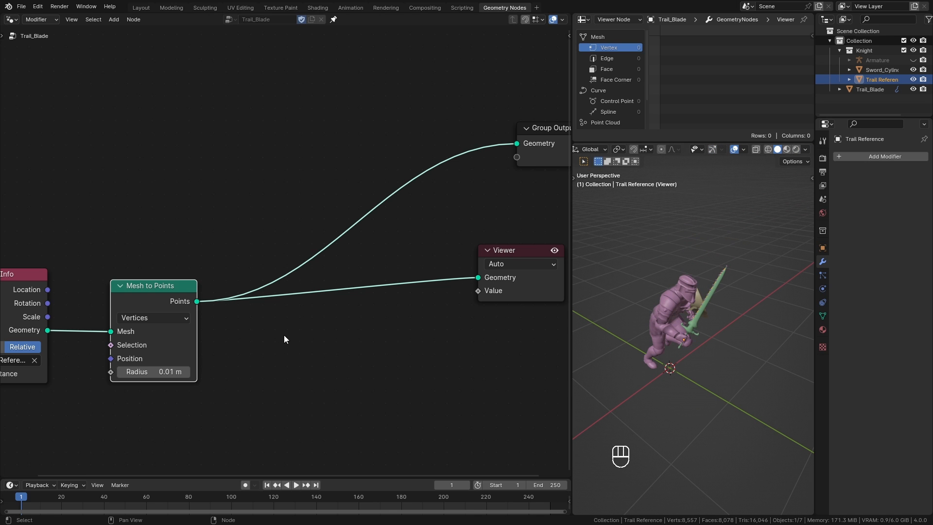
key("space")
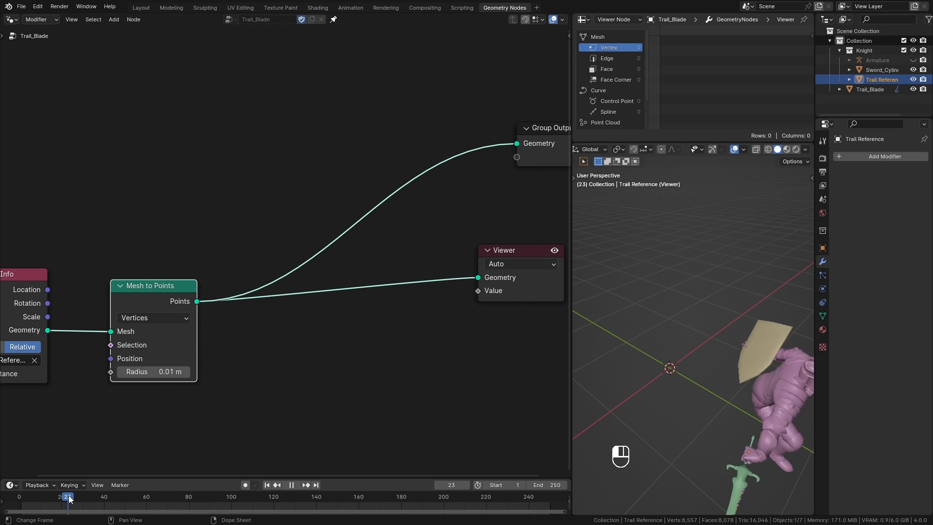
left_click_drag(72, 499, 29, 506)
key("Escape")
Add a Simulation Zone above the Mesh to Points node in the node tree
scroll(171, 193, "down", 2)
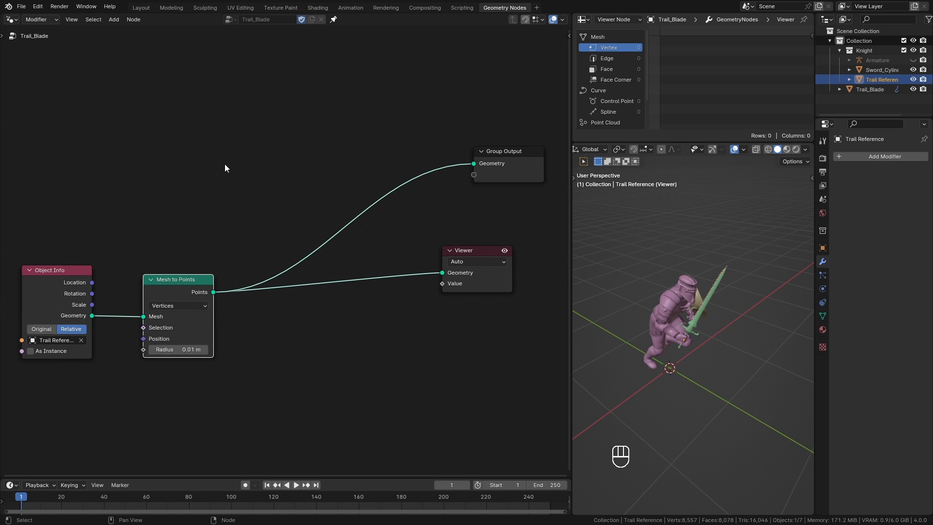
middle_click_drag(224, 164, 317, 174)
left_click_drag(275, 287, 248, 286)
middle_click_drag(313, 215, 231, 229)
middle_click_drag(712, 368, 752, 366)
middle_click_drag(737, 415, 761, 340, "ctrl")
key("shift+a")
mouse_move(217, 104)
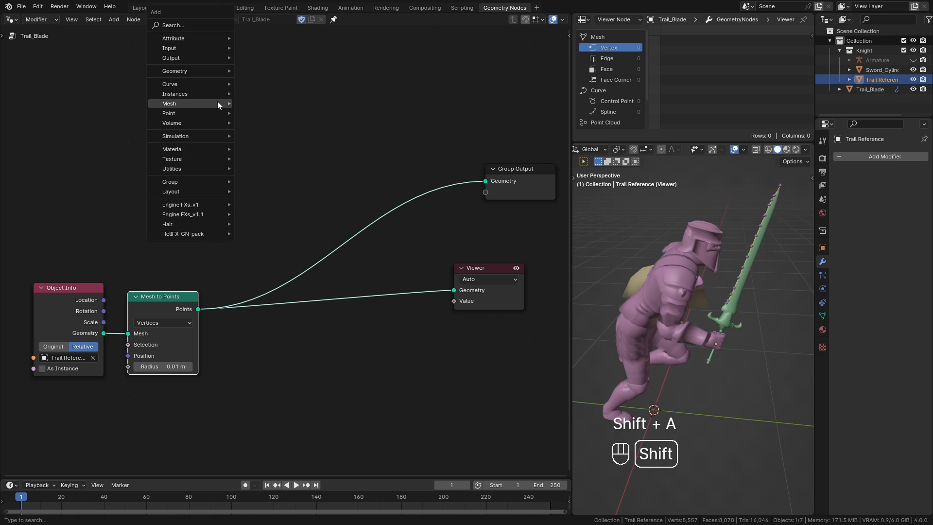
mouse_move(193, 136)
left_click(262, 136)
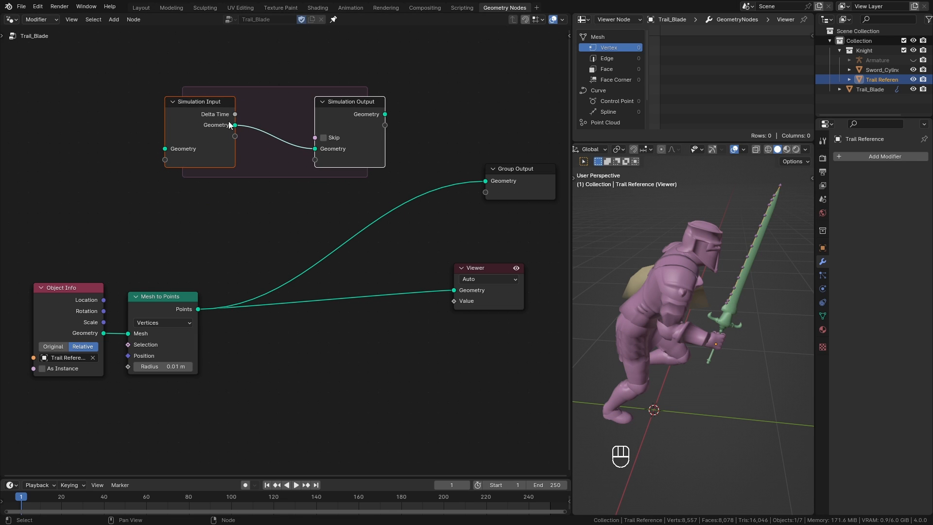
Connect the Simulation Output geometry to the Group Output and spread the nodes to make room inside the zone
left_click_drag(146, 125, 108, 129)
left_click_drag(371, 120, 395, 123)
left_click_drag(409, 118, 489, 180)
left_click_drag(508, 181, 514, 139)
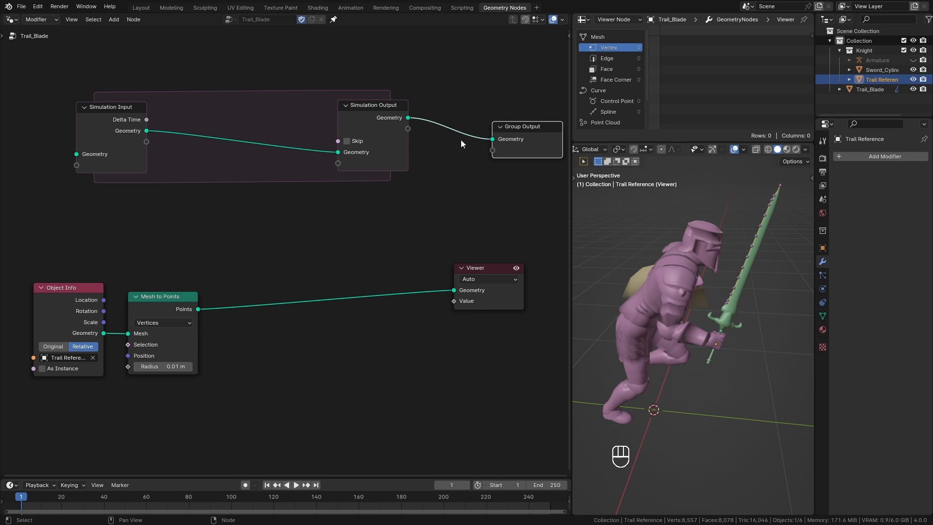
left_click_drag(390, 125, 441, 126)
left_click_drag(111, 138, 109, 145)
left_click_drag(168, 263, 71, 350)
left_click_drag(160, 298, 133, 299)
left_click(174, 297)
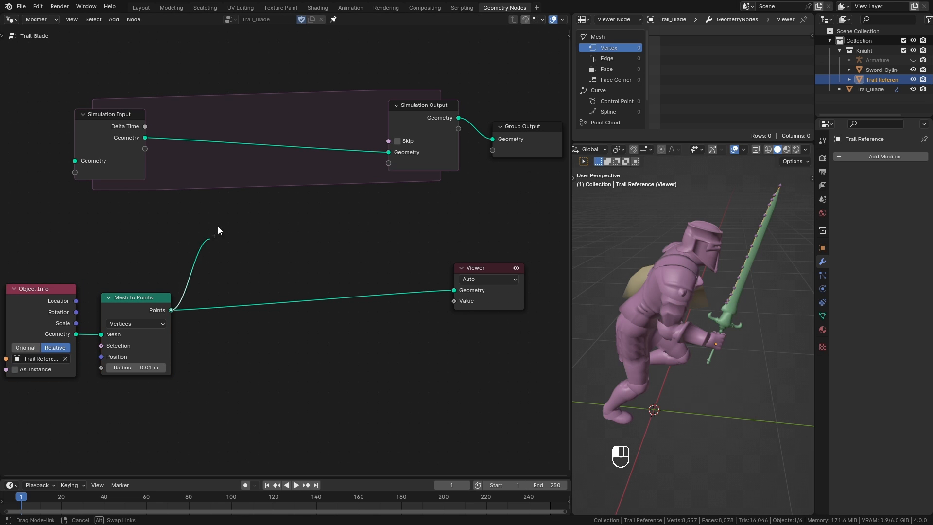
Insert a Join Geometry node in the simulation zone that merges the Simulation Input geometry with the Mesh to Points output
left_click_drag(218, 230, 227, 209)
type("jo")
key("Return")
left_click(226, 138)
left_click_drag(145, 137, 200, 116)
left_click_drag(295, 127, 394, 152)
left_click_drag(242, 127, 223, 128)
Delete the Viewer node and move the Simulation Output node slightly closer to the Join Geometry node
scroll(773, 389, "down", 6)
middle_click_drag(773, 389, 728, 405)
left_click(477, 270)
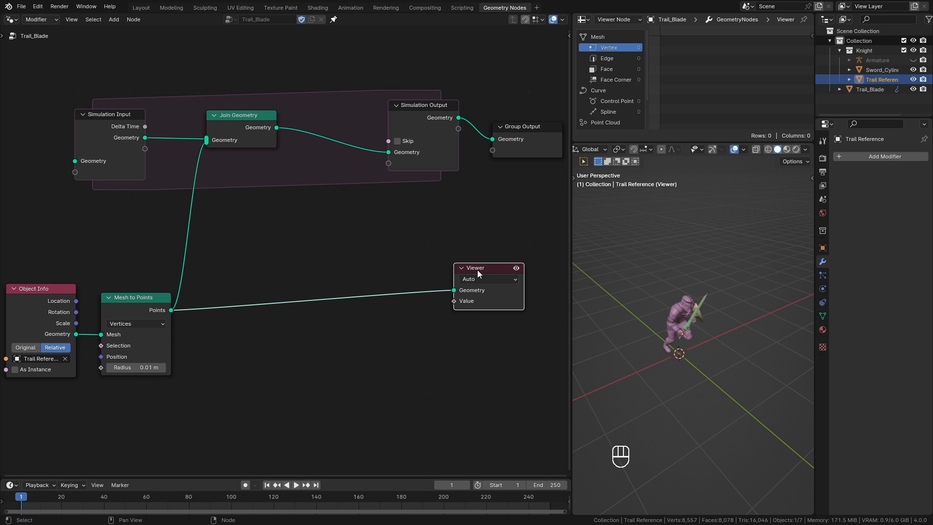
key("x")
left_click_drag(430, 115, 425, 114)
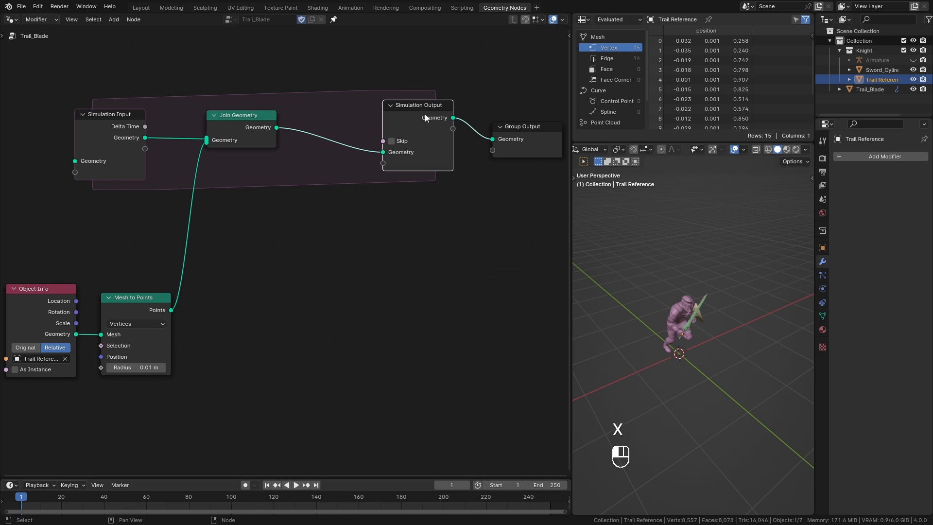
Play the animation and examine the points left behind by the sword from several angles
left_click(296, 486)
key("space")
middle_click_drag(788, 444, 807, 438)
middle_click_drag(725, 422, 745, 355, "ctrl")
middle_click_drag(774, 394, 724, 421)
left_click_drag(82, 502, 20, 500)
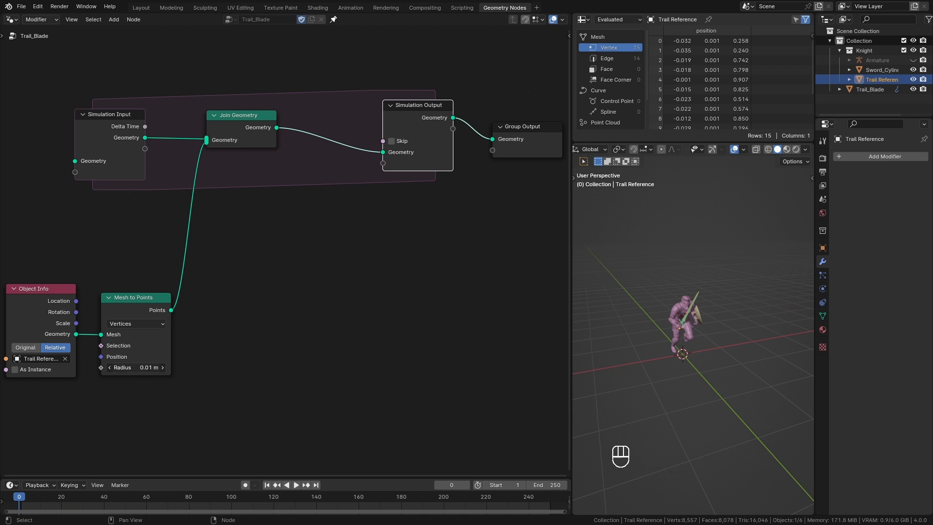
Replay the trail with a 0.02 m point radius and an end frame of 100, stopping at frame 25
key("space")
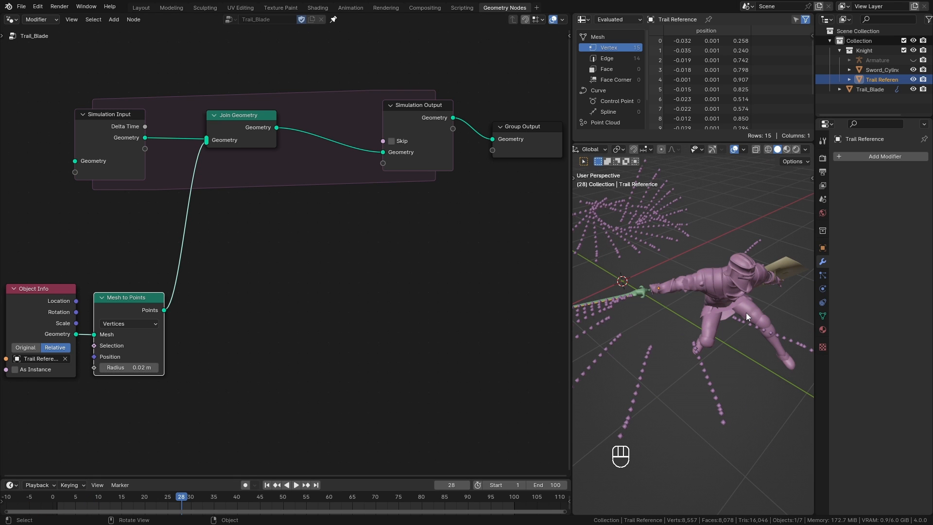
left_click(277, 485)
left_click_drag(66, 496, 167, 496)
Add a Store Named Attribute node between Join Geometry and Simulation Output, moving the output nodes apart for it
middle_click_drag(360, 99, 285, 143)
left_click_drag(285, 143, 432, 192)
left_click_drag(350, 161, 395, 150)
middle_click_drag(202, 348, 317, 306)
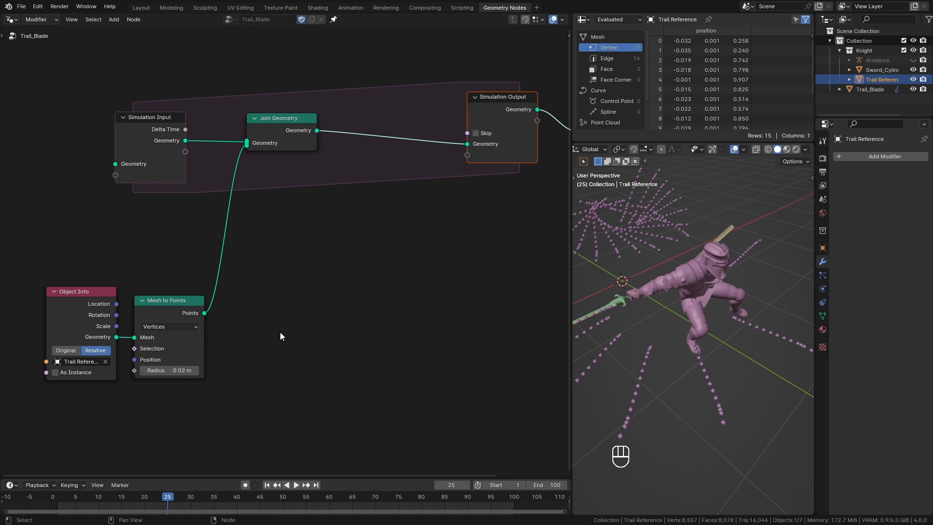
middle_click_drag(279, 333, 207, 359)
key("shift+a")
mouse_move(314, 100)
left_click(390, 145)
left_click(335, 132)
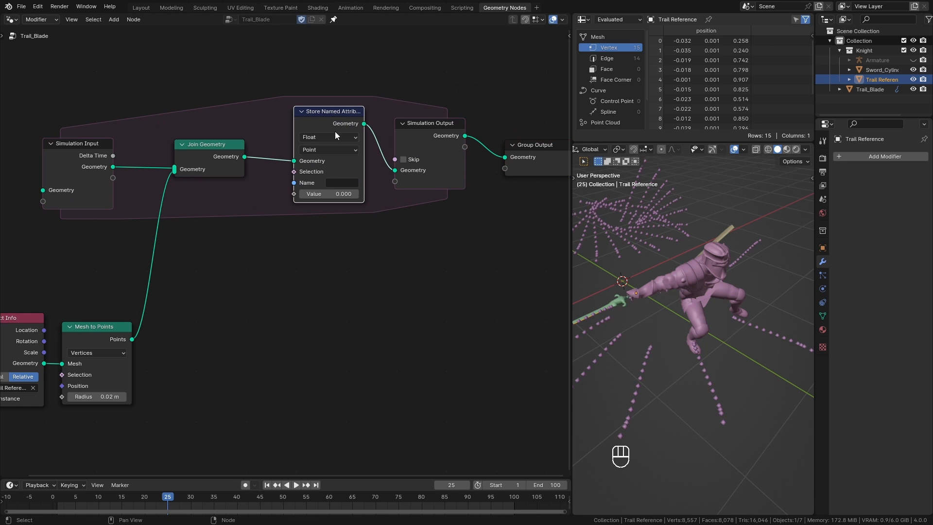
Set the Store Named Attribute node to the Integer data type and name its attribute Age
left_click(333, 137)
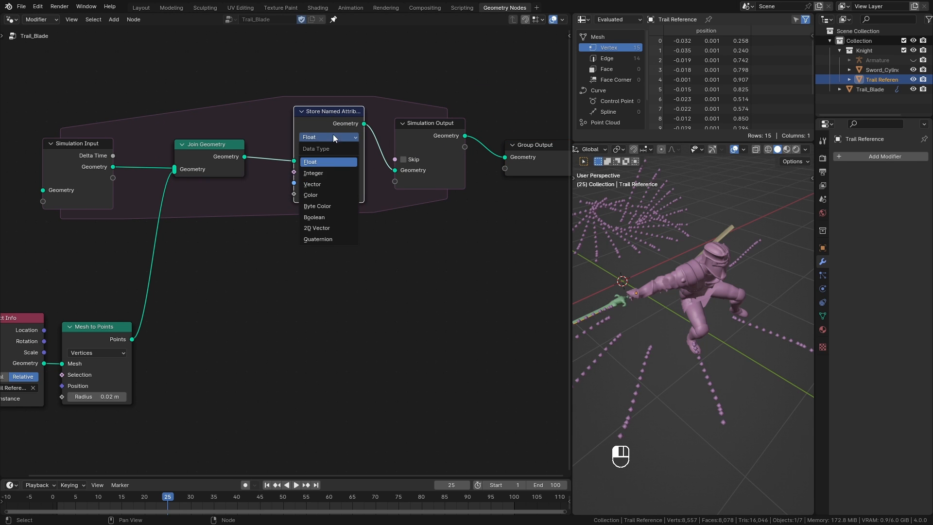
left_click(323, 179)
left_click(327, 182)
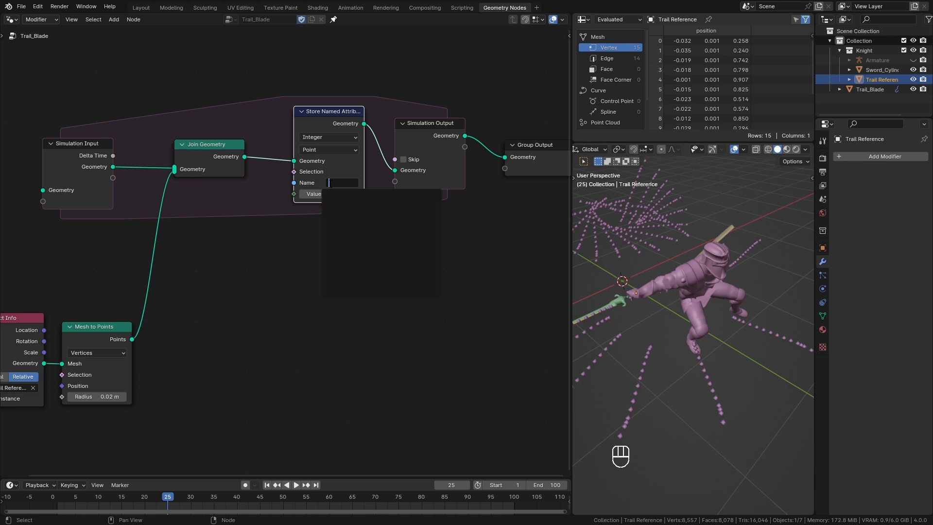
type("Age")
key("Return")
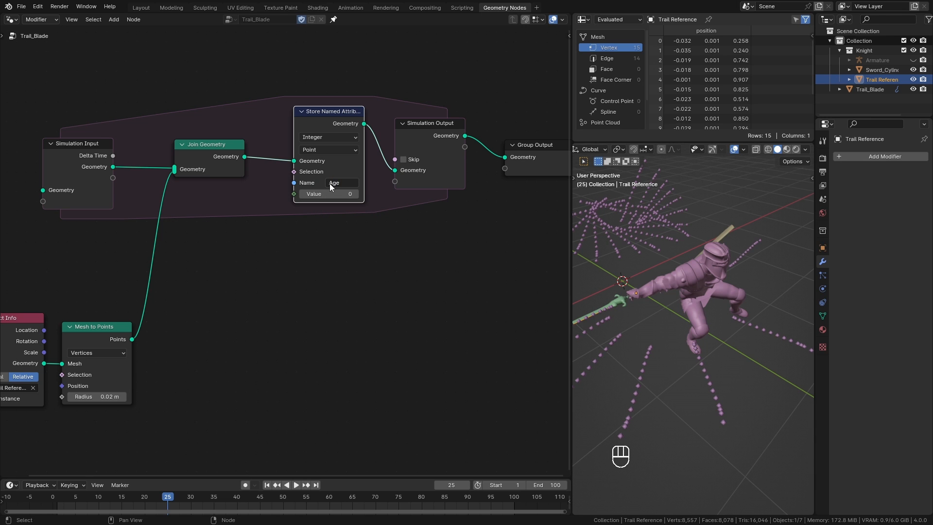
Add a Named Attribute node below Store Named Attribute that reads the Age attribute as an Integer
key("shift+a")
mouse_move(308, 305)
mouse_move(397, 304)
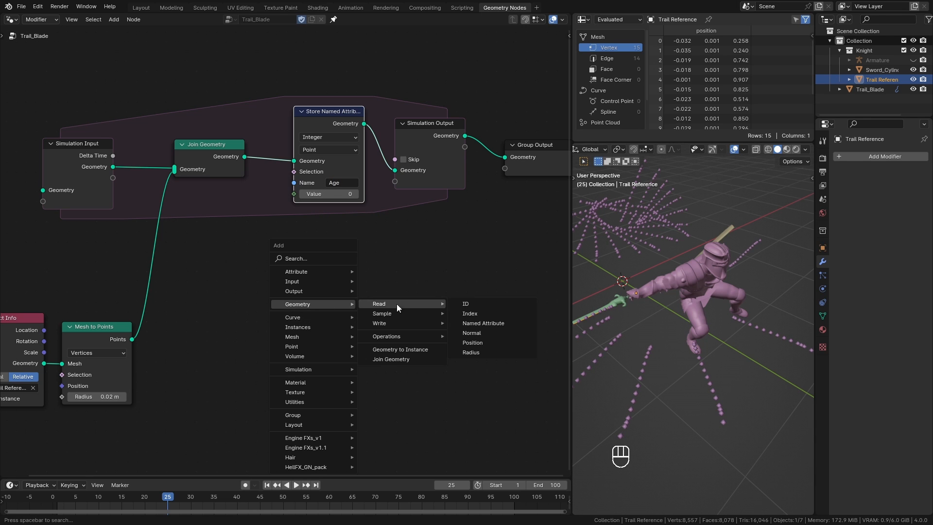
left_click(498, 325)
left_click(272, 299)
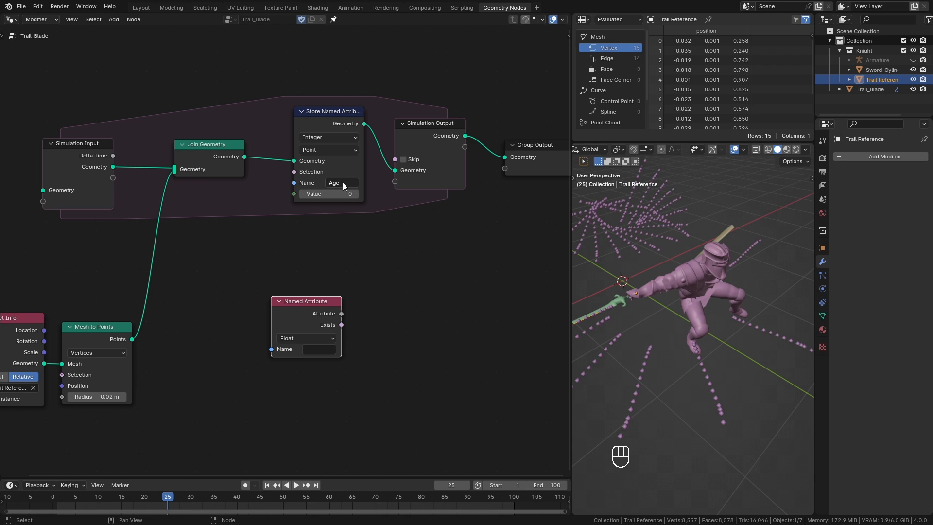
key("ctrl+c")
key("ctrl+v")
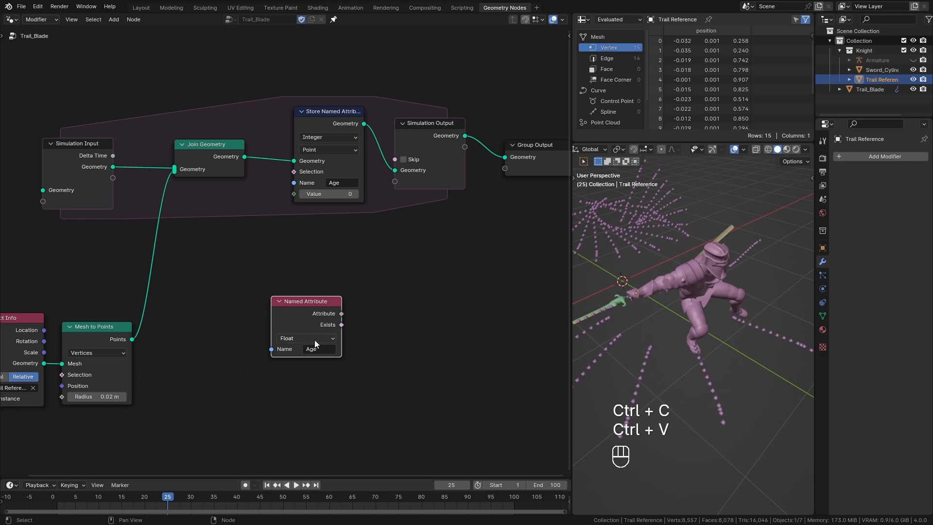
left_click(314, 339)
left_click(302, 374)
Add a Math Add node fed by the Age attribute output, with its second value set to 1.000
left_click_drag(302, 310, 370, 308)
type("add")
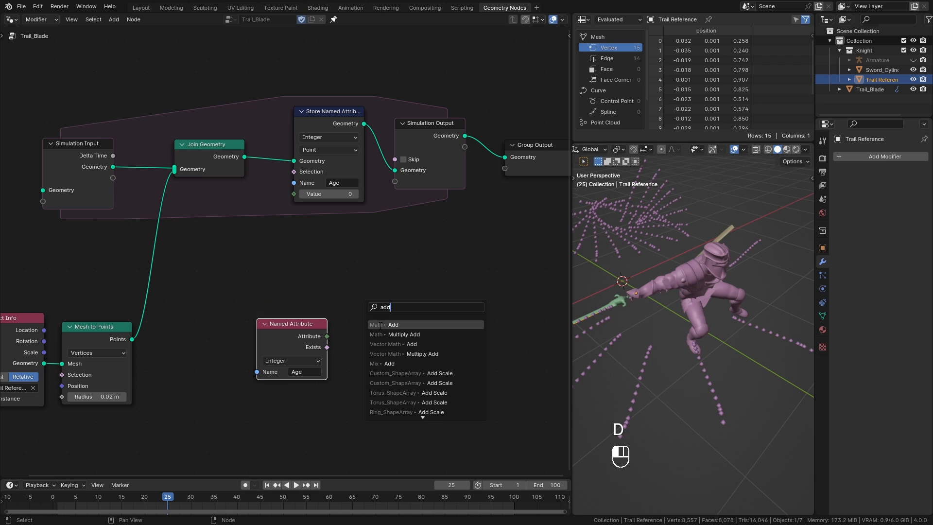
left_click(379, 324)
left_click(307, 256)
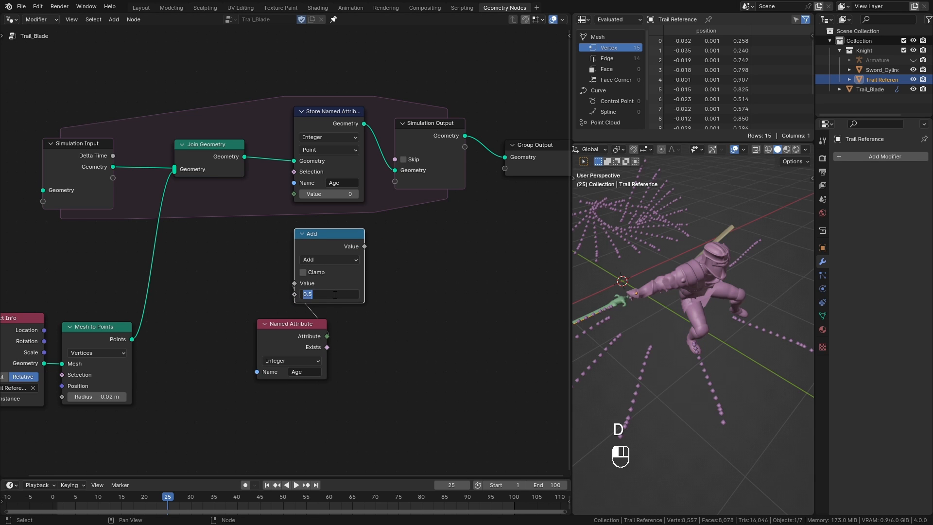
key("Return")
Connect the Add result to the Value of Store Named Attribute and stack the Add and Named Attribute nodes beneath it
left_click_drag(292, 324, 329, 314)
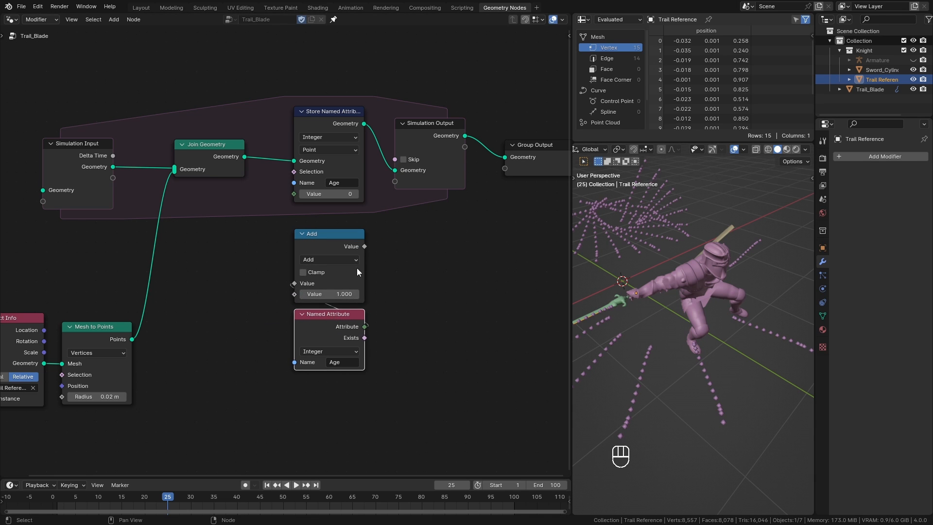
left_click_drag(365, 246, 294, 194)
left_click_drag(323, 287, 320, 270)
left_click_drag(321, 336, 316, 315)
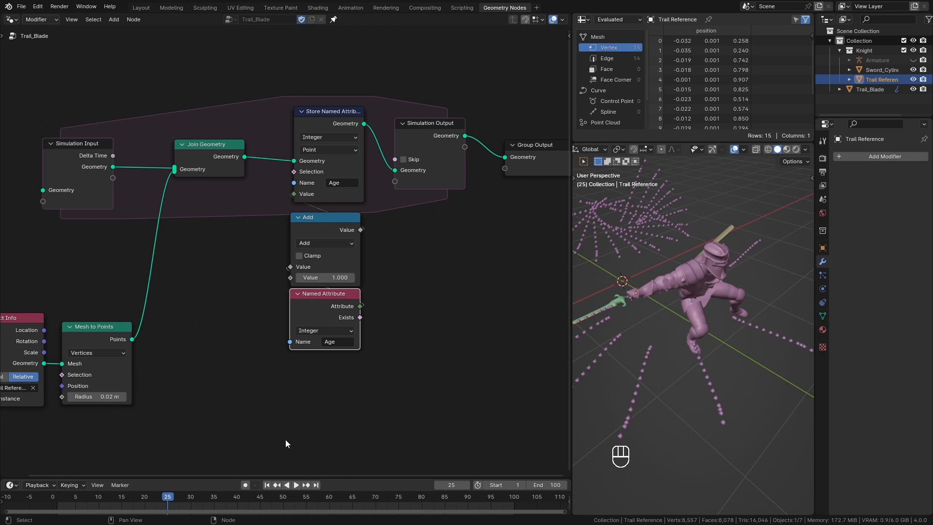
Return to frame 1 and move the Simulation Output and Group Output nodes farther away from Store Named Attribute
left_click(267, 485)
middle_click_drag(651, 288, 652, 337, "ctrl")
middle_click_drag(383, 46, 259, 66)
left_click_drag(259, 59, 520, 245)
left_click_drag(307, 164, 491, 154)
middle_click_drag(408, 235, 458, 228)
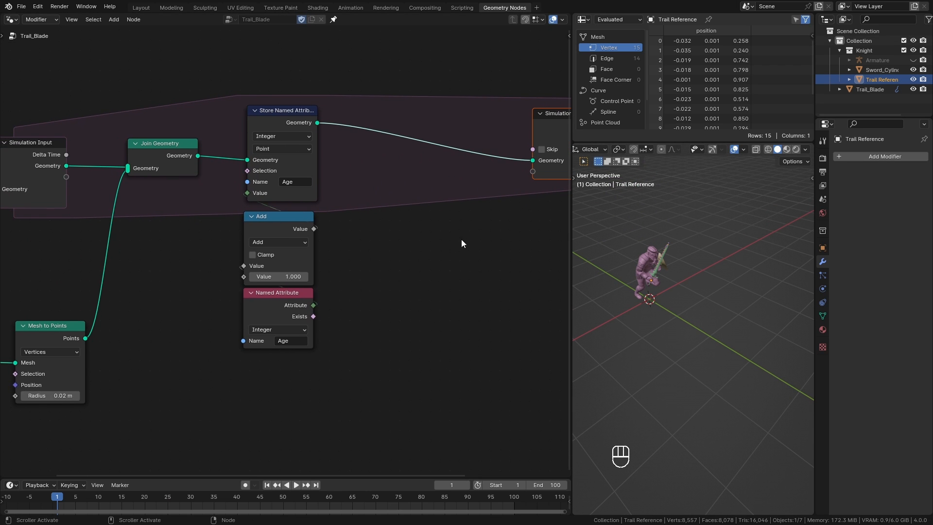
Insert a Delete Geometry node between Store Named Attribute and Simulation Output
key("shift+a")
mouse_move(413, 161)
mouse_move(491, 194)
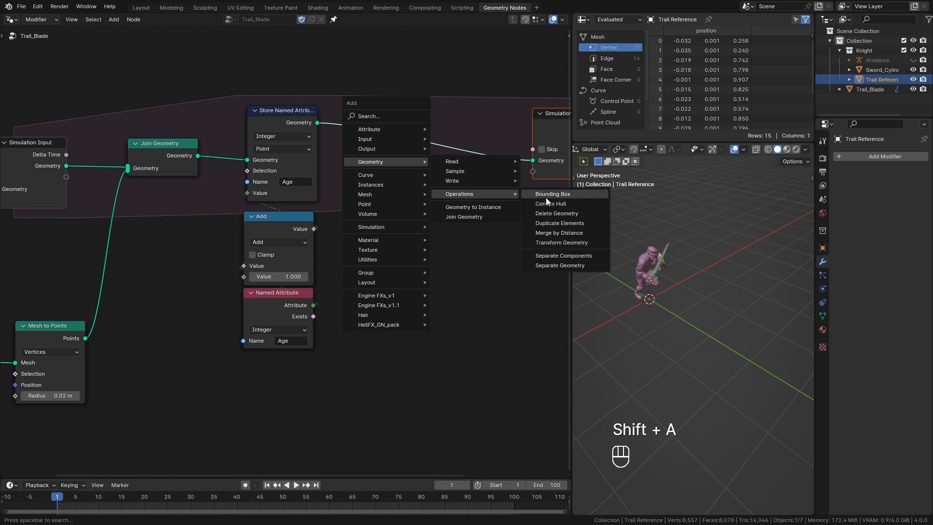
left_click(557, 214)
left_click(462, 146)
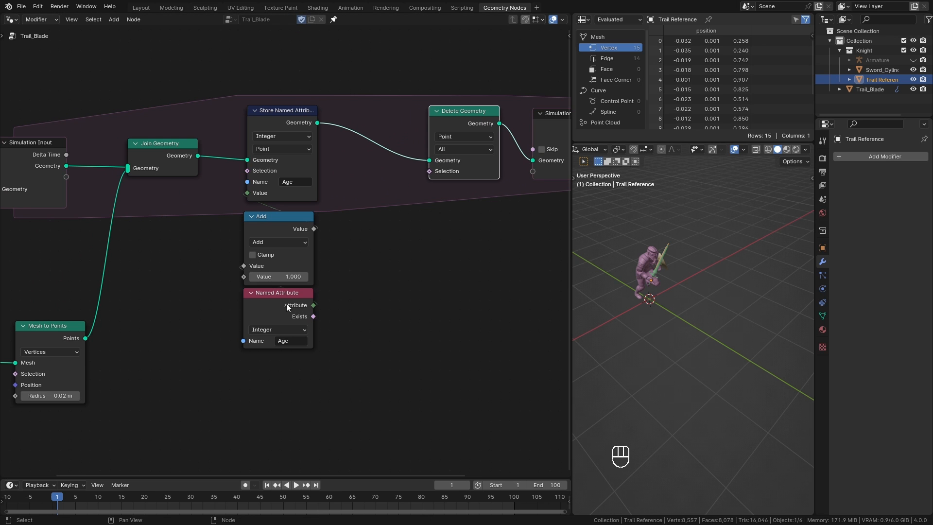
Drive the Delete Geometry selection with a duplicated Age attribute through an Integer Greater Than or Equal comparison against 20
key("shift+d")
left_click(400, 292)
left_click_drag(438, 294, 476, 248)
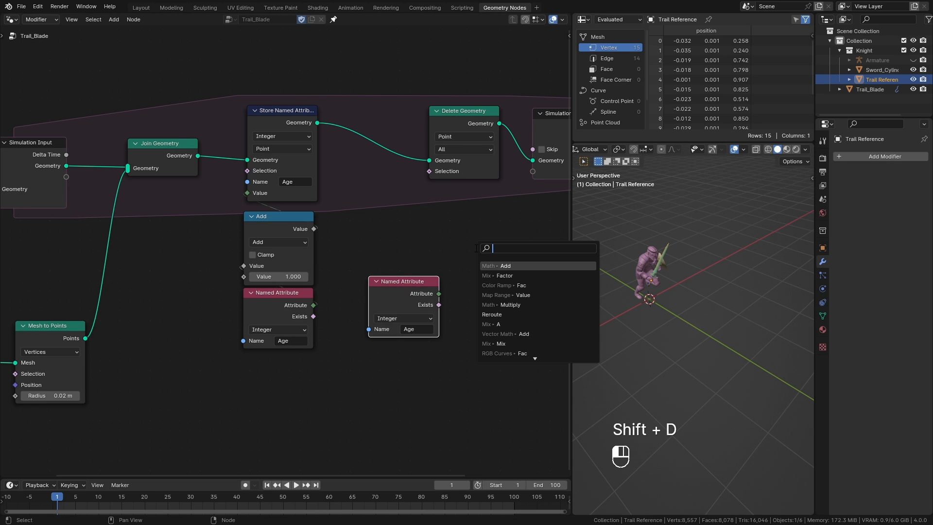
type("great")
left_click(501, 276)
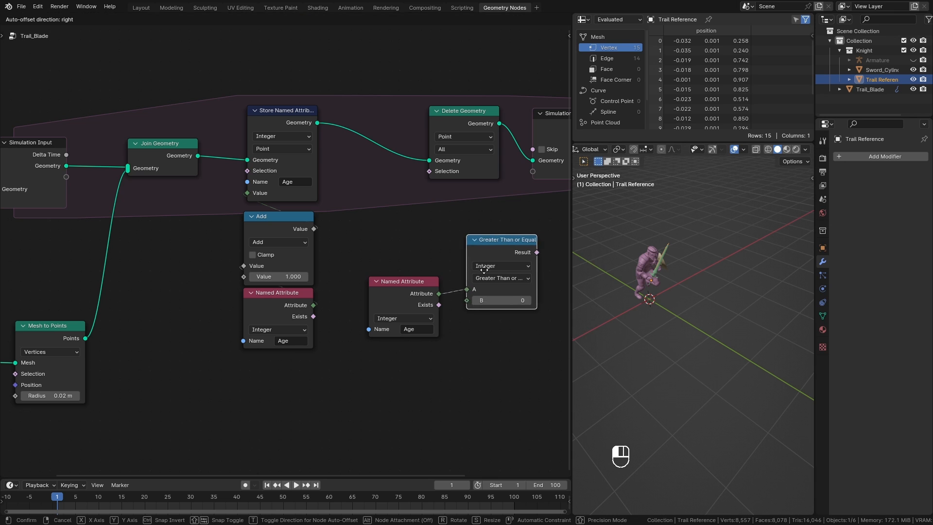
left_click(462, 267)
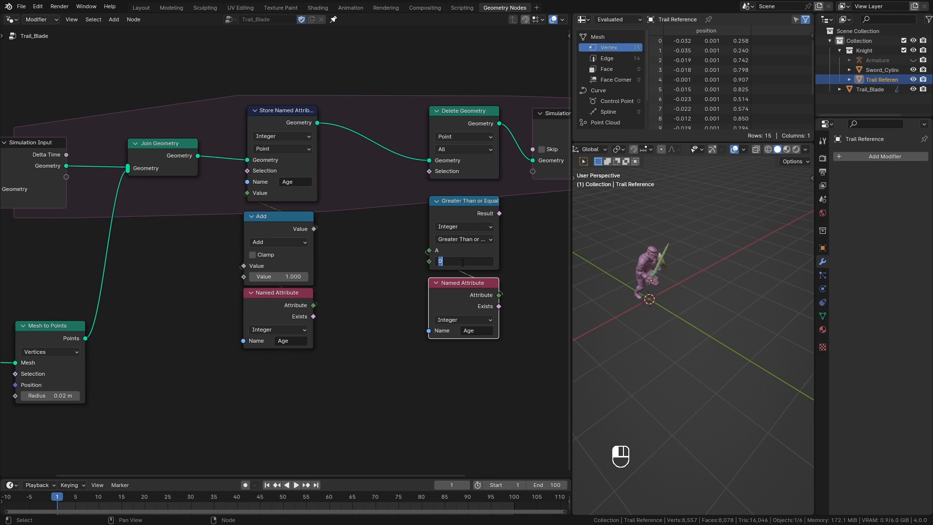
left_click_drag(476, 214, 476, 217)
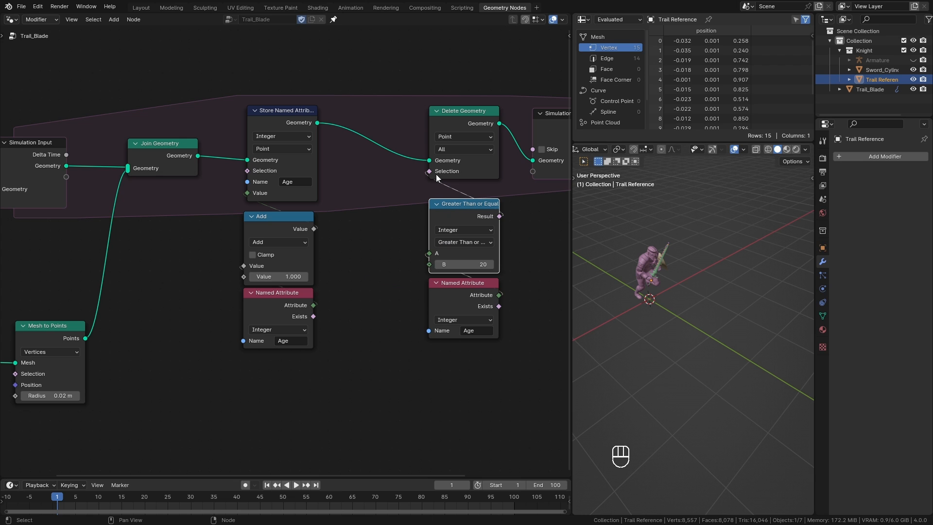
Play the trail, set the Greater Than or Equal node's B value to 10, and replay the animation
key("space")
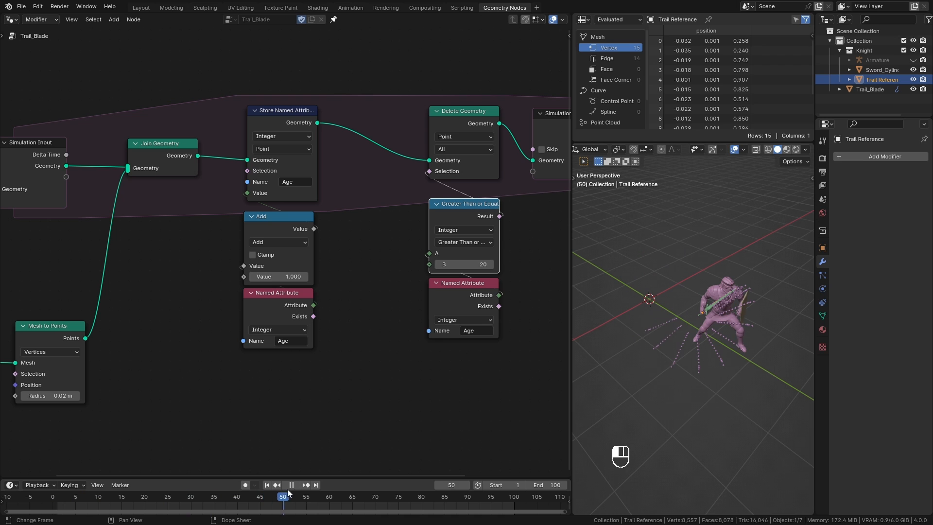
left_click_drag(350, 488, 57, 501)
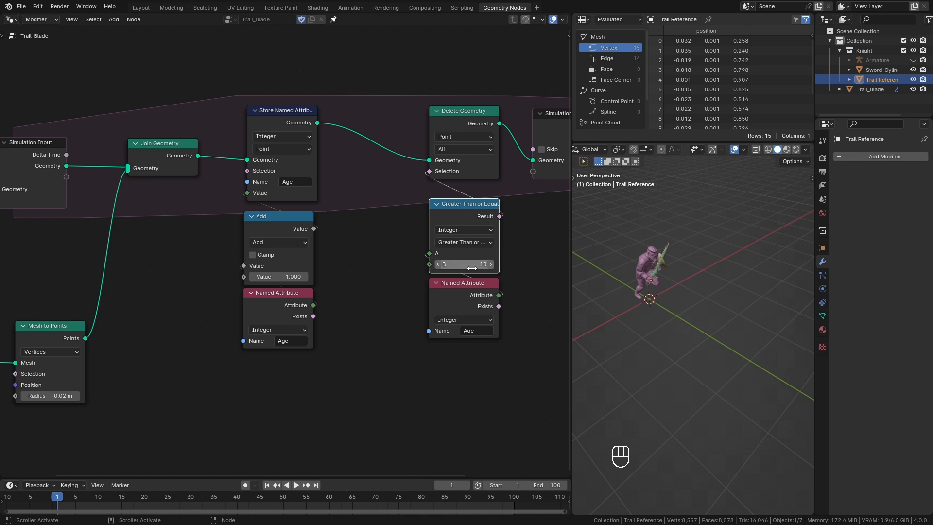
key("space")
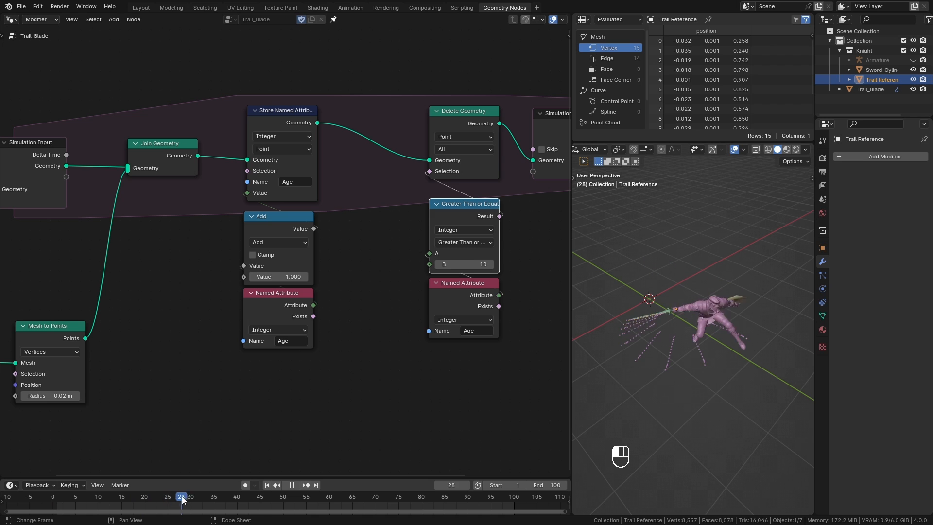
left_click_drag(269, 488, 76, 497)
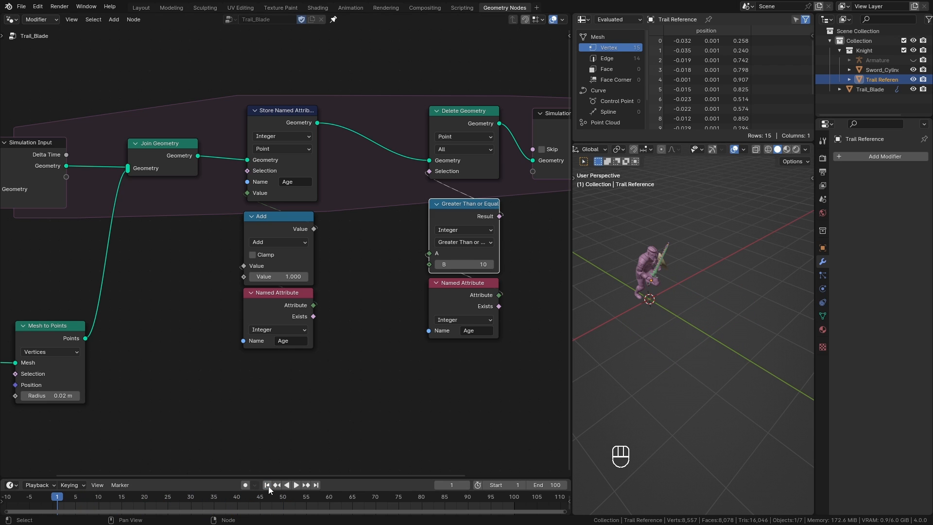
Replay the opening frames, return to frame 1 and examine the points along the sword blade up close
left_click(58, 497)
key("space")
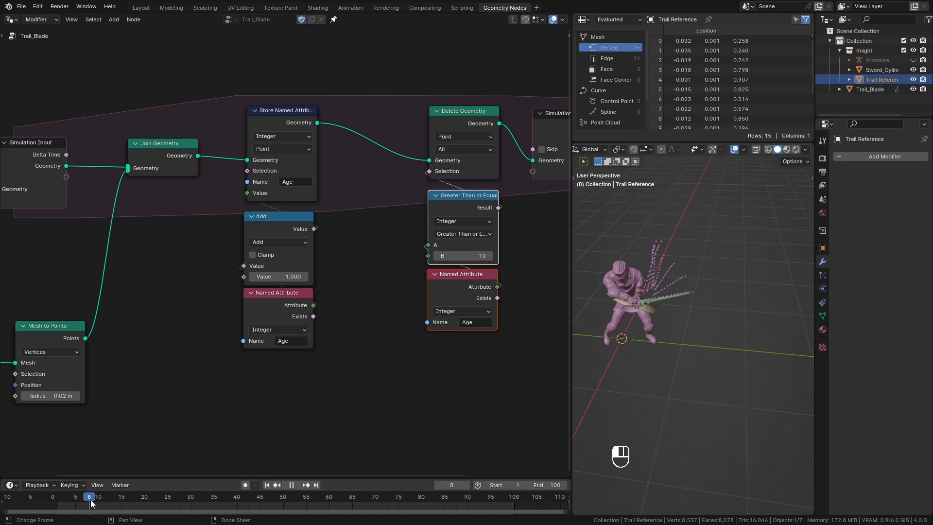
left_click(73, 498)
left_click_drag(73, 498, 59, 499)
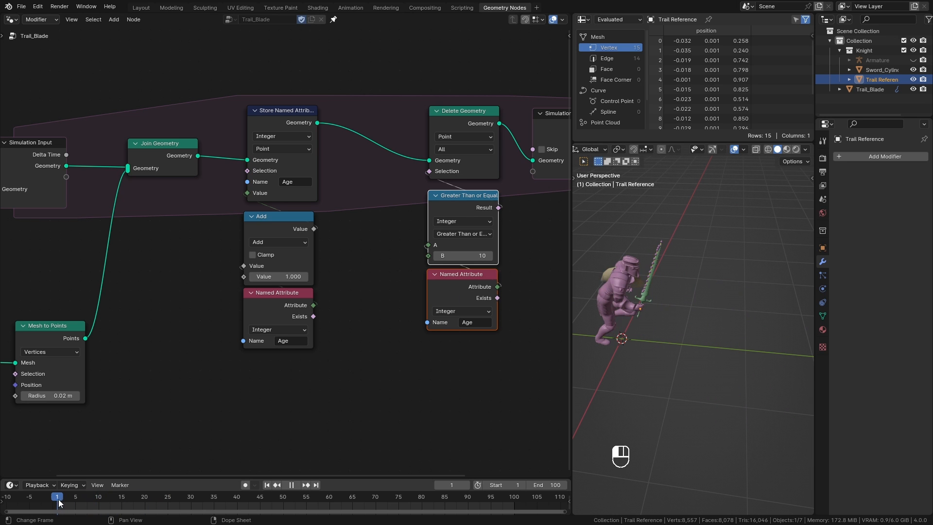
middle_click_drag(627, 343, 715, 334, "ctrl")
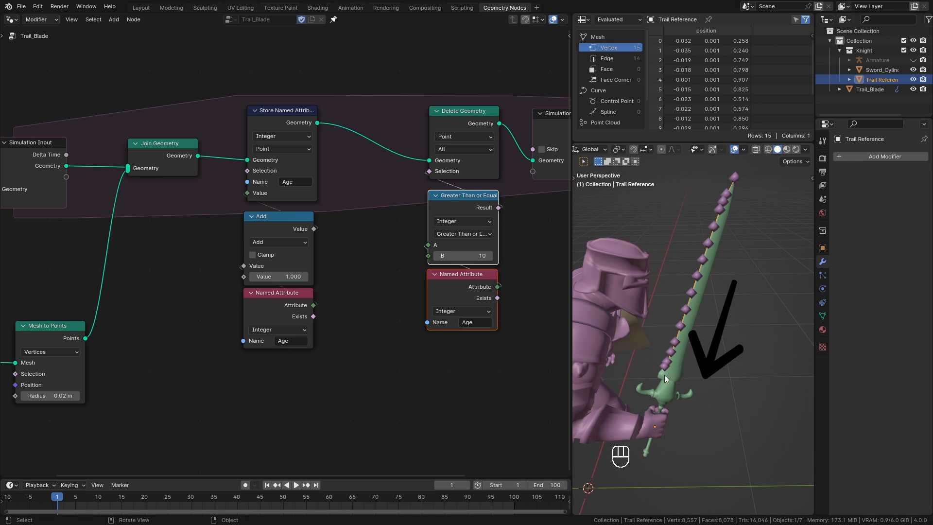
Add an Index node below the Object Info node
mouse_move(330, 315)
middle_mouse_down("ctrl")
mouse_move(231, 376)
mouse_move(342, 310)
middle_mouse_up("ctrl")
mouse_move(342, 310)
middle_mouse_down("ctrl")
mouse_move(358, 340)
mouse_move(346, 307)
middle_mouse_up("ctrl")
key("shift+a")
left_click(313, 262)
type("index")
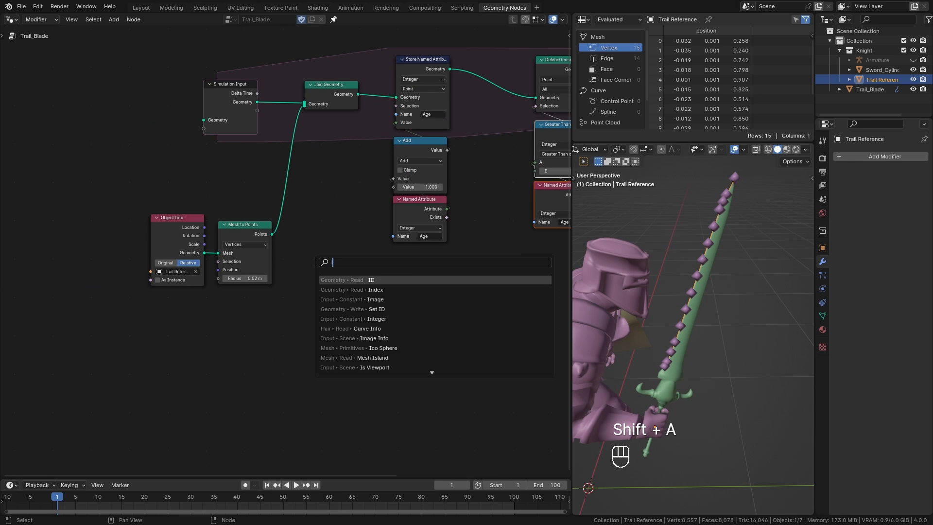
left_click(341, 277)
left_click(177, 343)
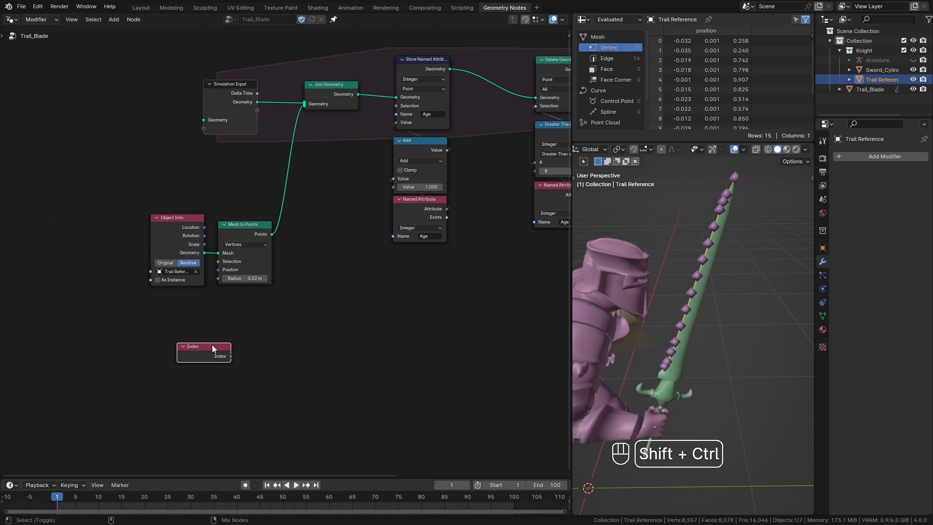
Preview the Object Info geometry with the Index values in a Viewer and enlarge the spreadsheet to read every row
left_click(187, 249, "ctrl+shift")
left_click(204, 356, "ctrl+shift")
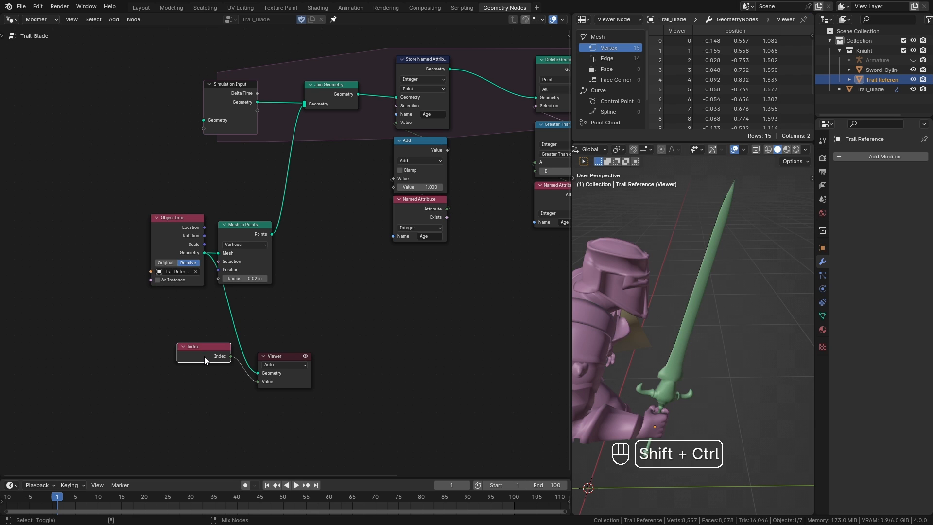
left_click_drag(688, 141, 687, 199)
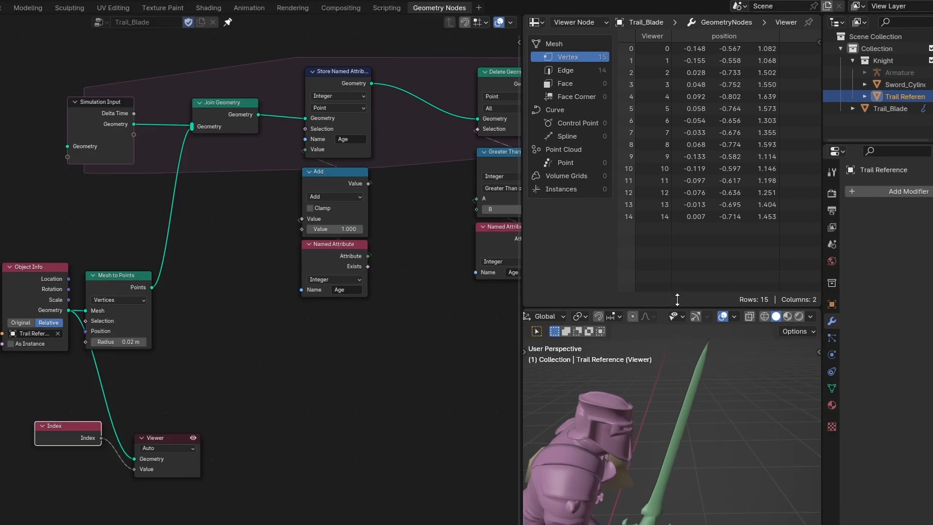
Space out the Index and Viewer nodes and feed the Viewer's value through an Integer Greater Than comparison of the Index
left_click_drag(260, 359, 332, 353)
left_click(194, 368)
middle_click_drag(194, 369, 212, 315)
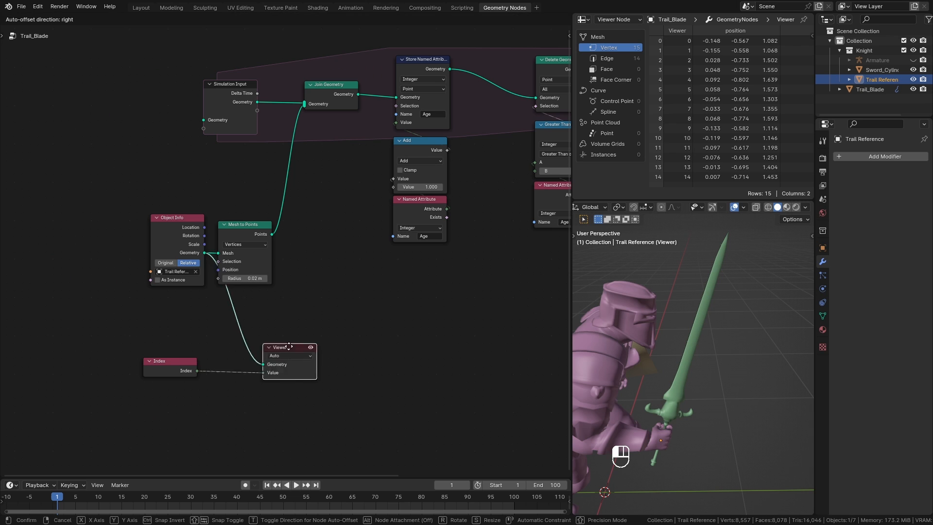
left_click_drag(213, 316, 278, 360)
type("grea")
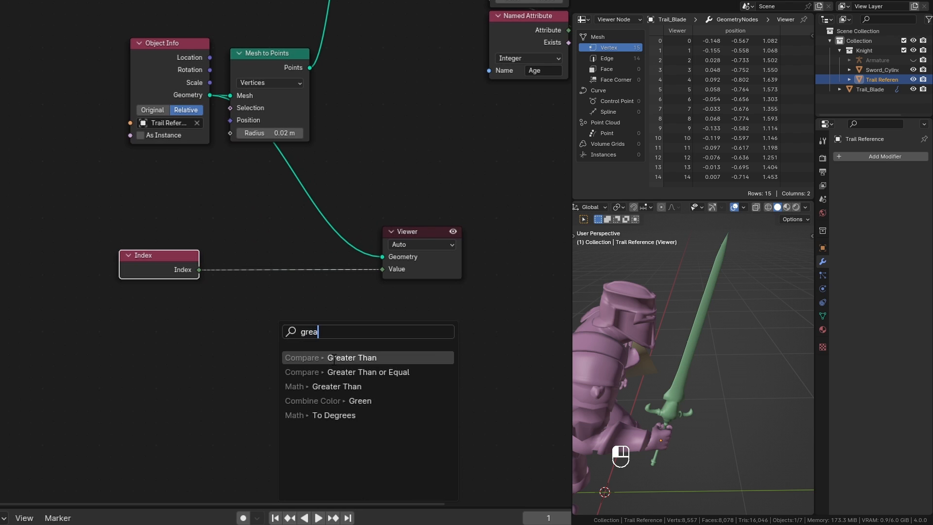
key("Return")
left_click(315, 321)
left_click(309, 300, "ctrl+shift")
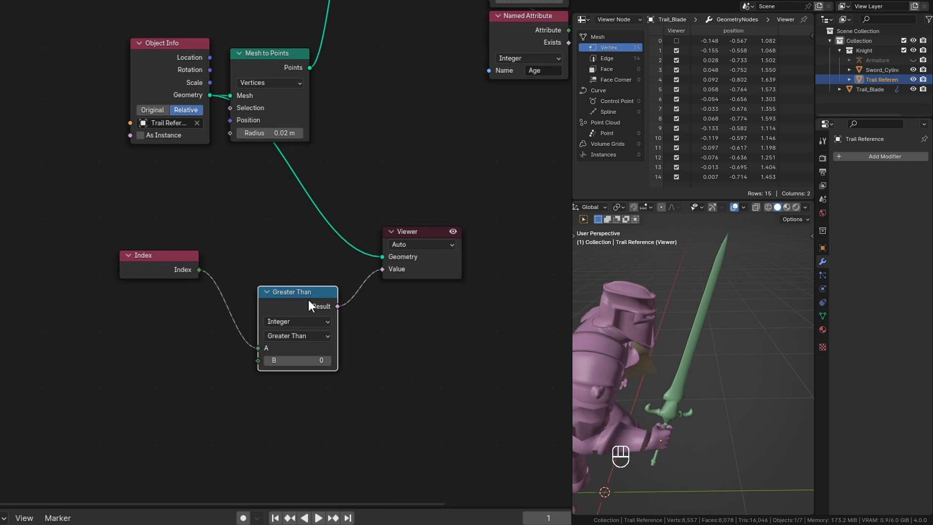
Preview the Mesh to Points output and change the Index comparison to Equal with a B value of 4
left_click(291, 57, "ctrl+shift")
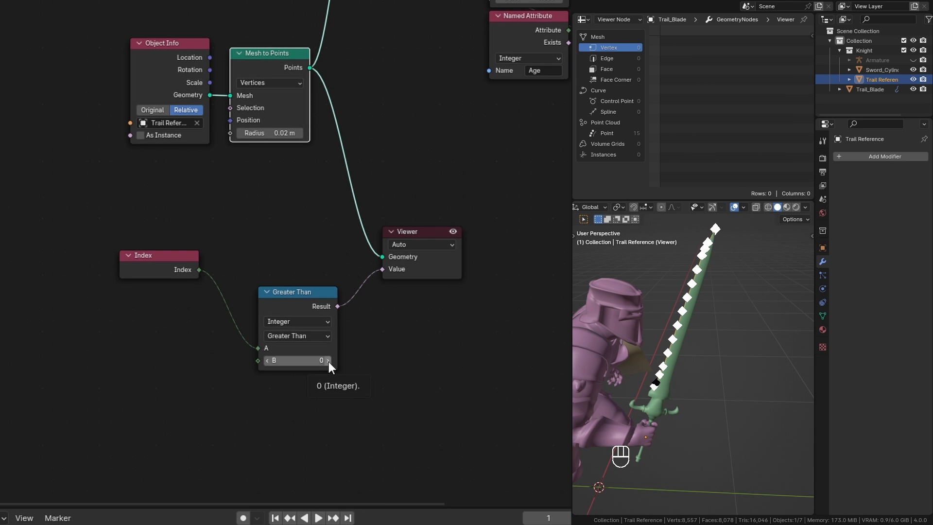
left_click(320, 335)
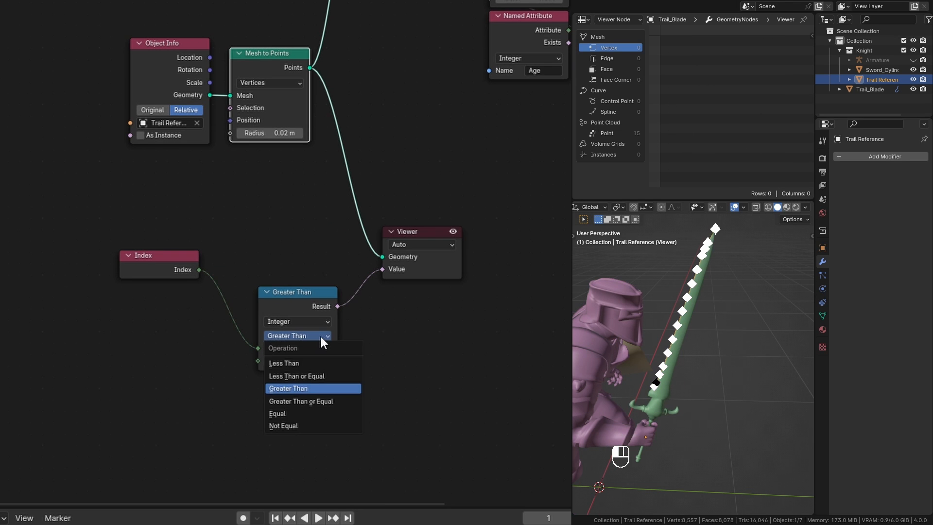
left_click(301, 413)
mouse_move(693, 381)
middle_mouse_down()
mouse_move(717, 374)
mouse_move(687, 384)
middle_mouse_up()
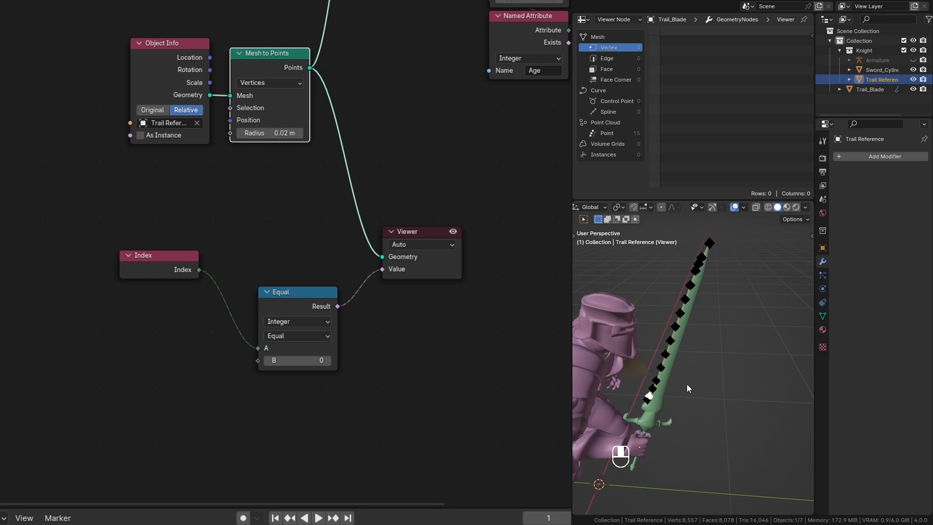
left_click(329, 360)
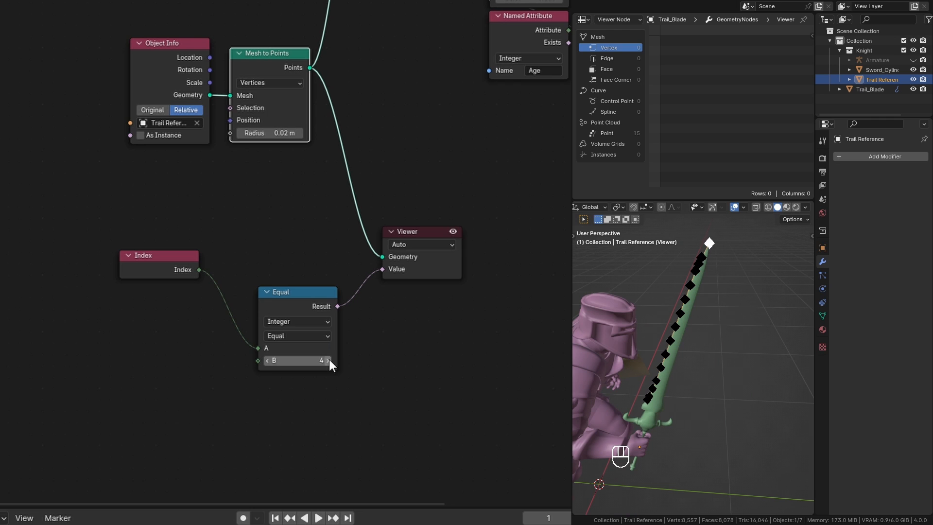
Check other index values in the Equal comparison, then delete the Equal, Index and Viewer test nodes
left_click(328, 360)
scroll(308, 294, "down", 4)
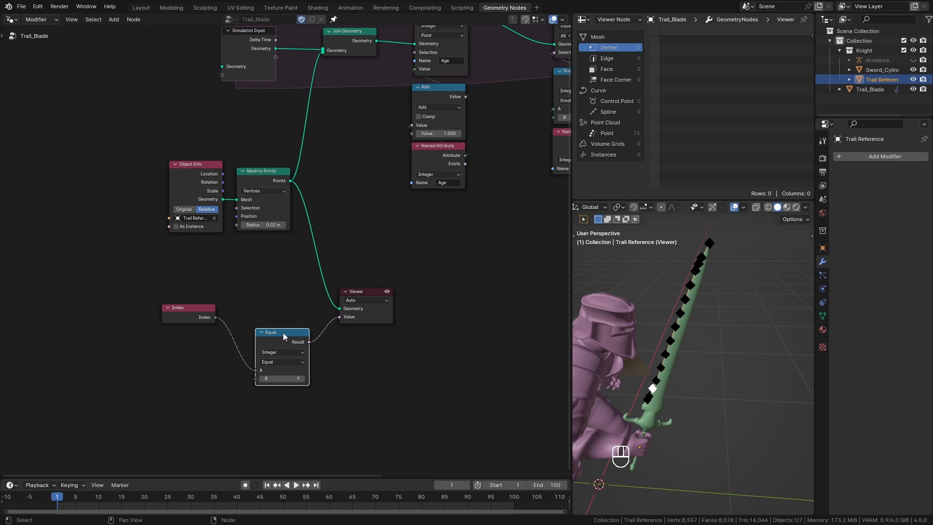
key("ctrl+x")
left_click(202, 318)
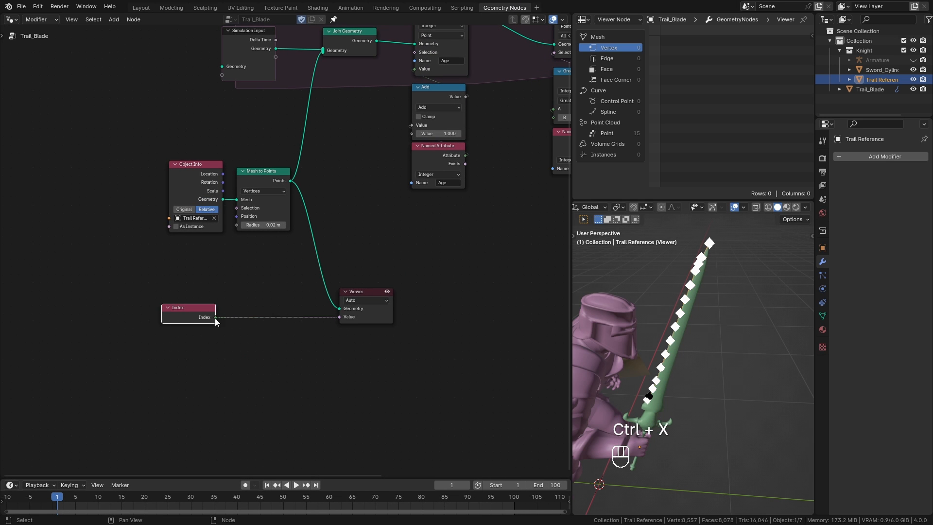
key("x")
left_click(363, 292)
key("x")
middle_click_drag(295, 278, 349, 272)
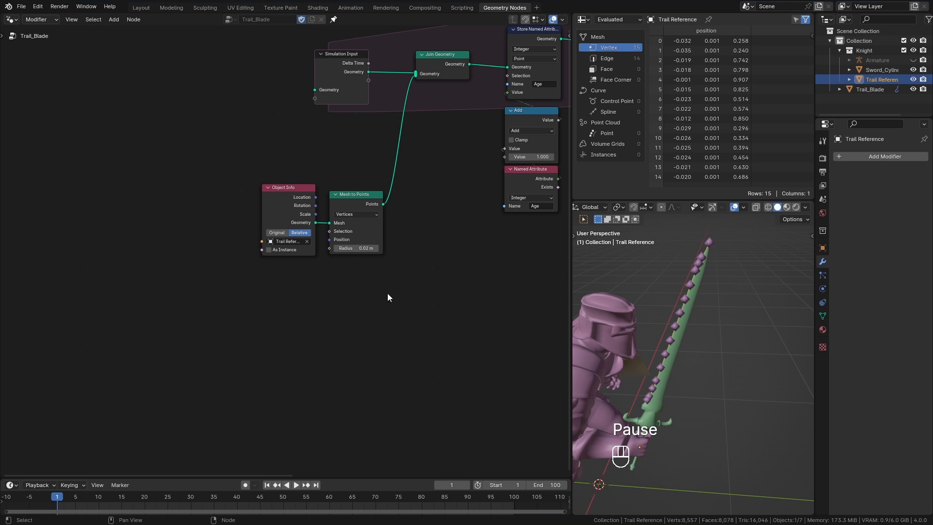
Replace the Mesh to Points node with a Mesh to Curve node fed by the Object Info geometry
left_click_drag(271, 206, 103, 210)
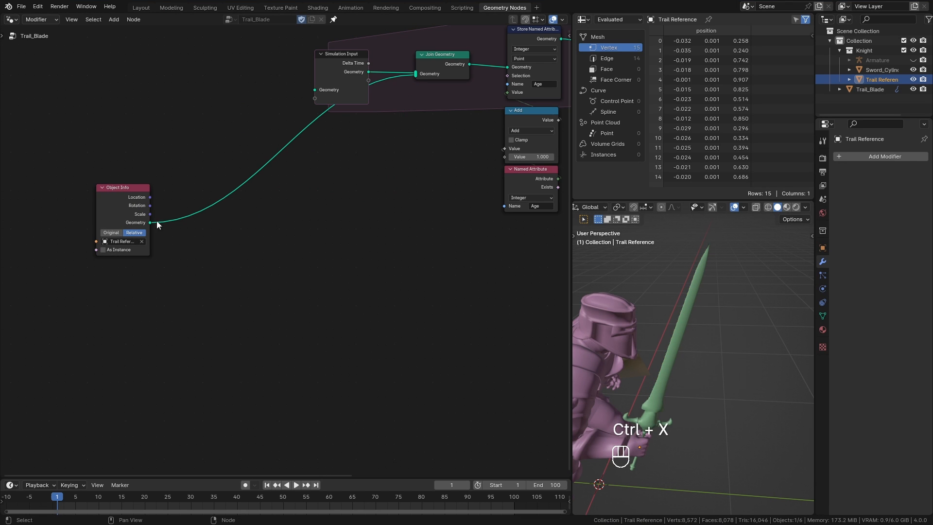
left_click_drag(149, 223, 263, 298)
type("mesh t")
key("Return")
left_click(223, 210)
Feed the curve into a Curve to Points node set to Evaluated and preview its points in a Viewer
left_click_drag(217, 211, 284, 284)
type("curve t")
left_click(323, 312)
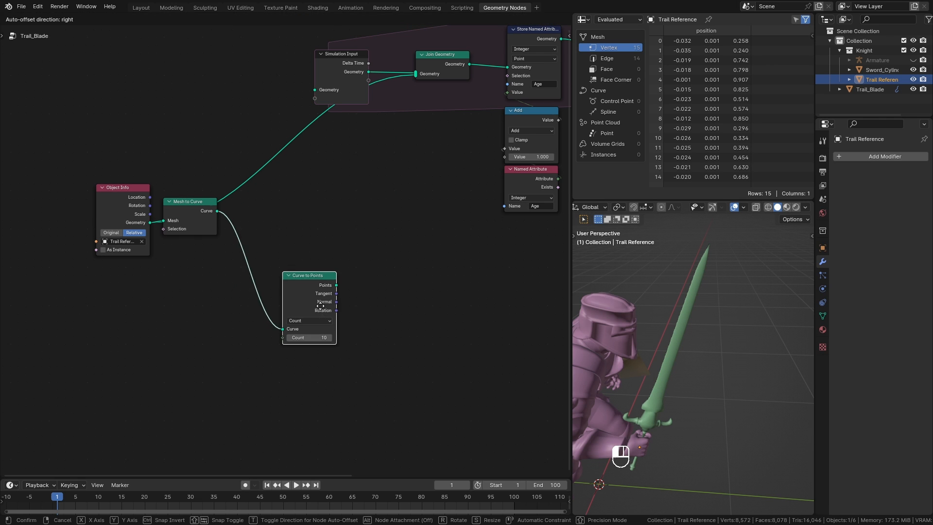
left_click(283, 226)
left_click(288, 190, "ctrl+shift")
middle_click_drag(341, 315, 304, 236, "ctrl")
left_click(283, 230)
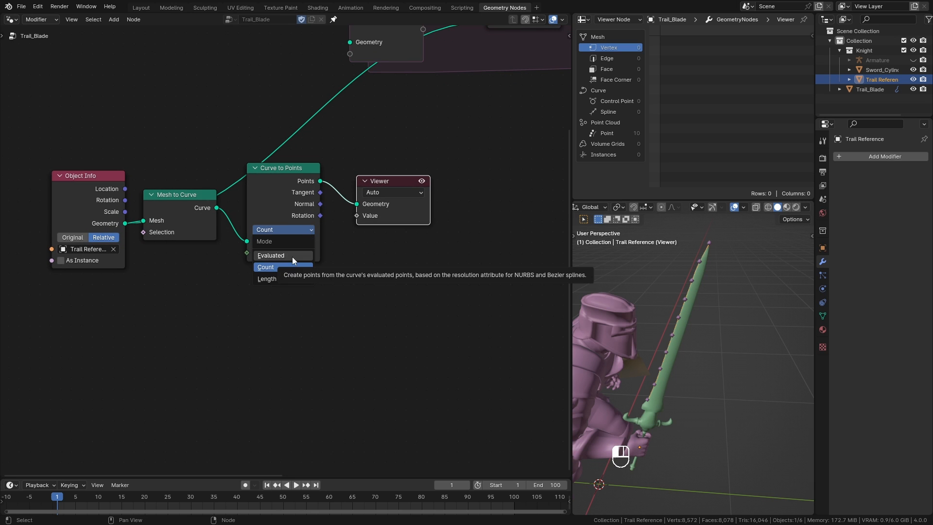
left_click(293, 257)
left_click_drag(410, 179, 484, 169)
left_click_drag(484, 169, 489, 168)
Test the curve point order by feeding the Viewer's value through an Integer Equal comparison of the Index with B set to 14
left_click(282, 318)
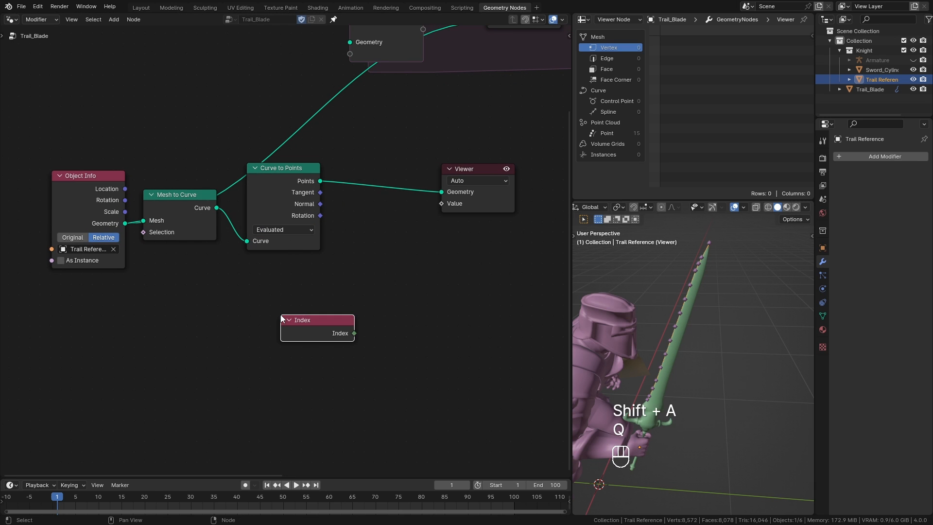
left_click(292, 181, "ctrl+shift")
left_click(317, 322, "ctrl+shift")
left_click_drag(354, 333, 417, 334)
type("gre")
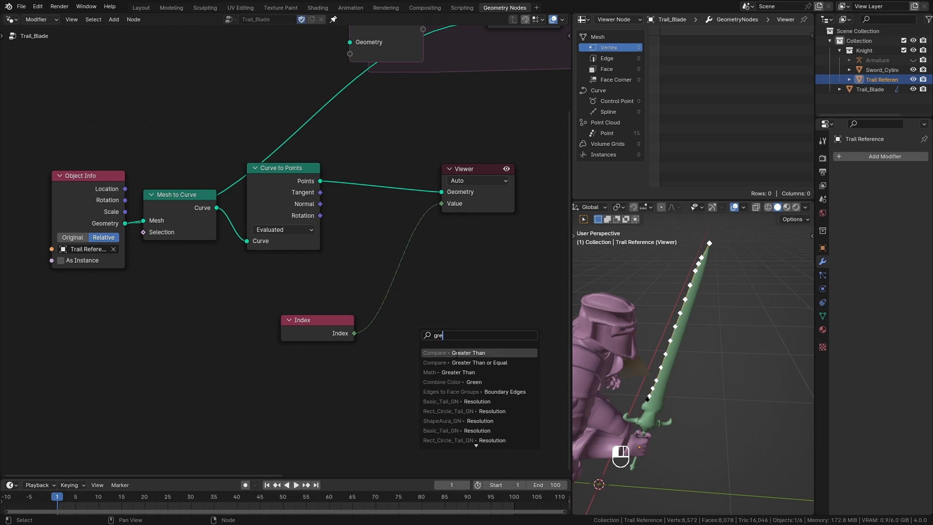
left_click(457, 355)
left_click(436, 357)
left_click(435, 332)
left_click(432, 402)
left_click(439, 293, "ctrl+shift")
left_click_drag(437, 293, 421, 271)
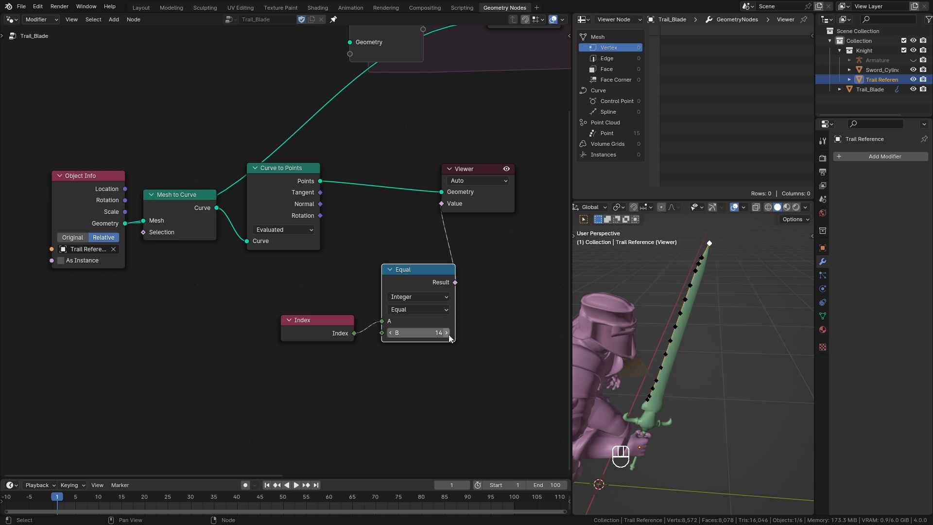
Delete the Index, Equal and Viewer nodes used for testing the curve points
left_click_drag(318, 272, 455, 358)
key("x")
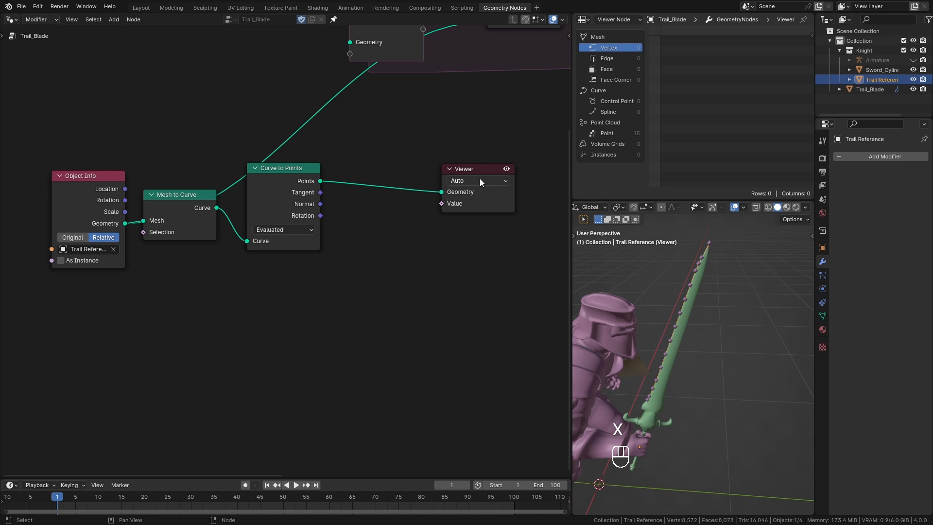
left_click(479, 187)
key("x")
Connect the Curve to Points output to Join Geometry and tidy the spacing of the reference nodes
left_click_drag(295, 304, 109, 214)
left_click_drag(284, 181, 402, 190)
middle_click_drag(402, 190, 267, 290)
left_click(270, 243)
right_click_drag(267, 237, 236, 214, "ctrl")
left_click_drag(304, 290, 354, 119)
Frame the Object Info, Mesh to Curve and Curve to Points nodes and label the frame "Blade Reference"
left_click_drag(83, 224, 303, 363)
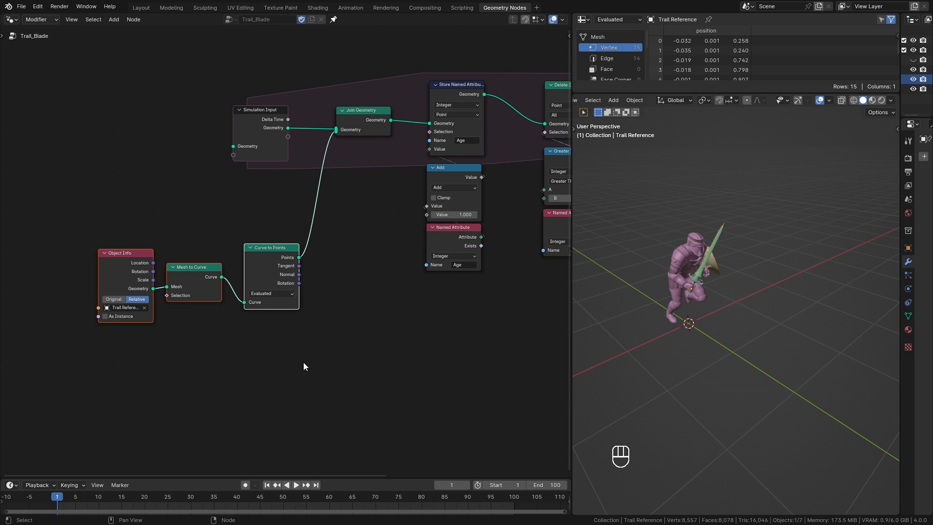
key("shift+p")
key("F2")
type("Blade")
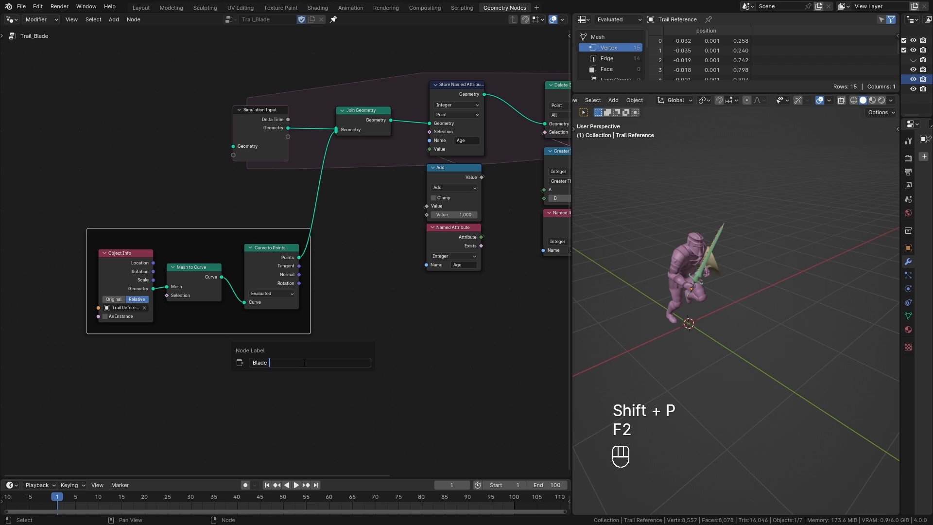
type(" Reference")
key("Return")
Frame the Store Named Attribute, Add and Named Attribute nodes and label the frame "Age"
middle_click_drag(442, 133, 235, 173)
left_click_drag(207, 109, 296, 328)
key("shift+p")
key("F2")
type("Ag")
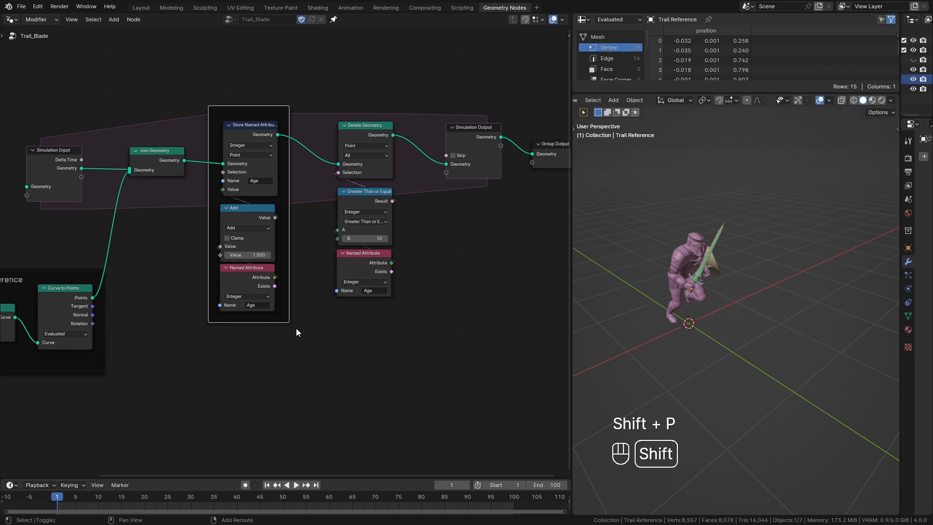
type("e")
key("Return")
Frame the Delete Geometry, Greater Than or Equal and Named Attribute nodes and label the frame "Kill Particles"
left_click_drag(330, 114, 392, 340)
key("shift+p")
key("F2")
type("Kil")
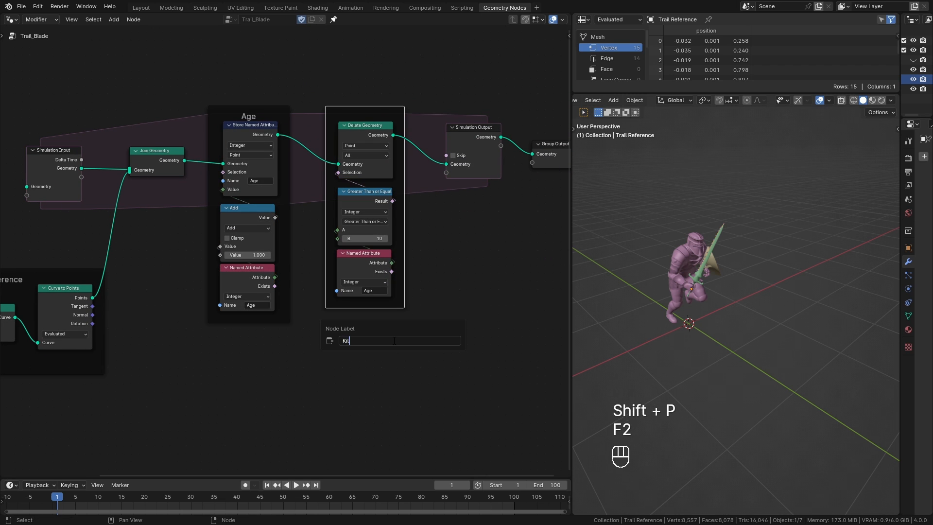
type("l Particles")
Move the Group Output well away from the Simulation Output and advance the animation to frame 22
middle_click_drag(448, 258, 222, 277)
left_click_drag(337, 170, 524, 148)
middle_click_drag(516, 273, 444, 273)
left_click_drag(58, 496, 155, 496)
Add a Grid mesh primitive and connect its Mesh to the Group Output
key("shift+a")
mouse_move(284, 292)
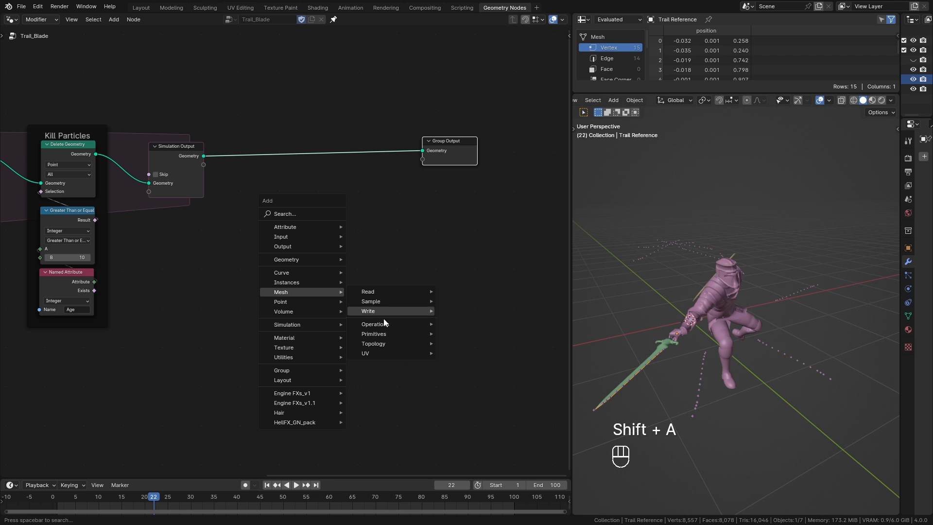
left_click(457, 362)
left_click(266, 239)
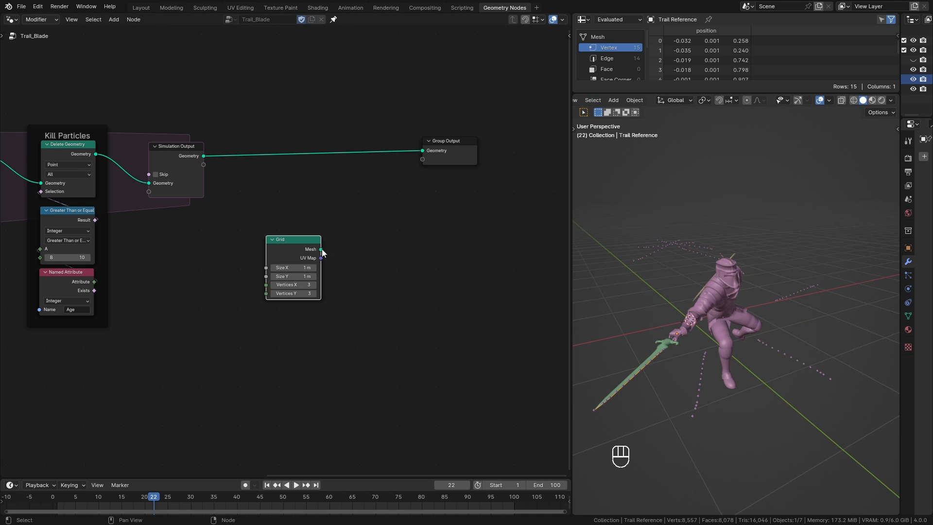
left_click_drag(321, 249, 421, 151)
Set the Grid's Vertices X and Vertices Y to 6 and turn on the wireframe overlay in the viewport
middle_click_drag(377, 300, 406, 293)
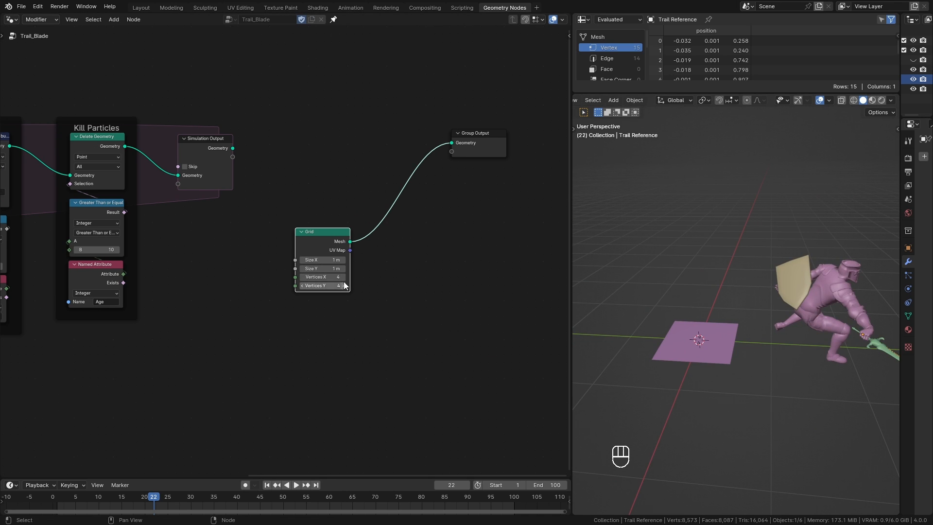
left_click(829, 100)
left_click(774, 268)
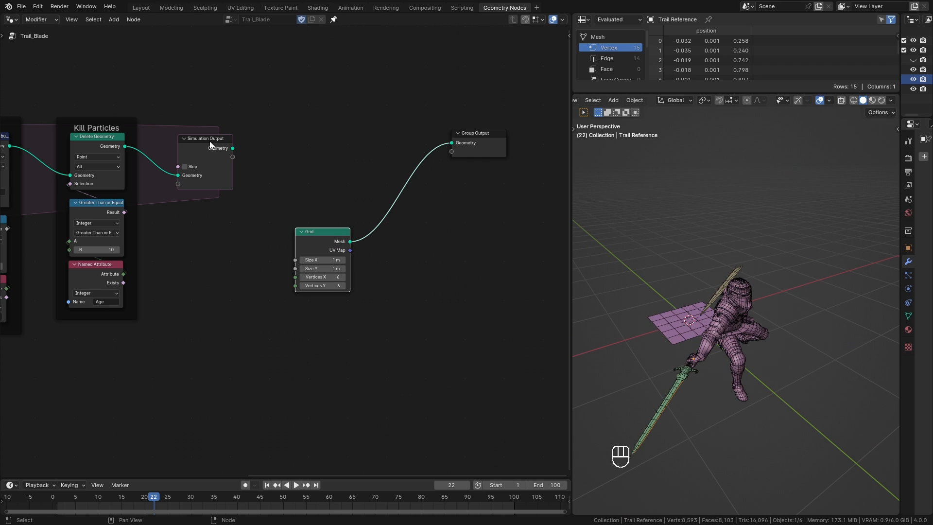
Reconnect the Simulation Output to the Group Output and move the Grid node down out of the way
left_click(209, 141, "alt+shift")
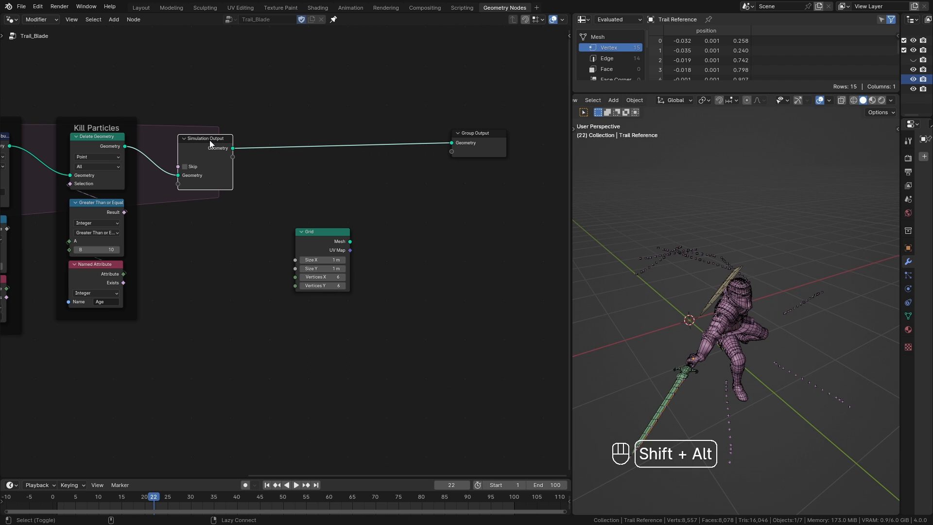
mouse_move(825, 427)
middle_mouse_down()
mouse_move(850, 436)
mouse_move(834, 422)
mouse_move(813, 433)
middle_mouse_up()
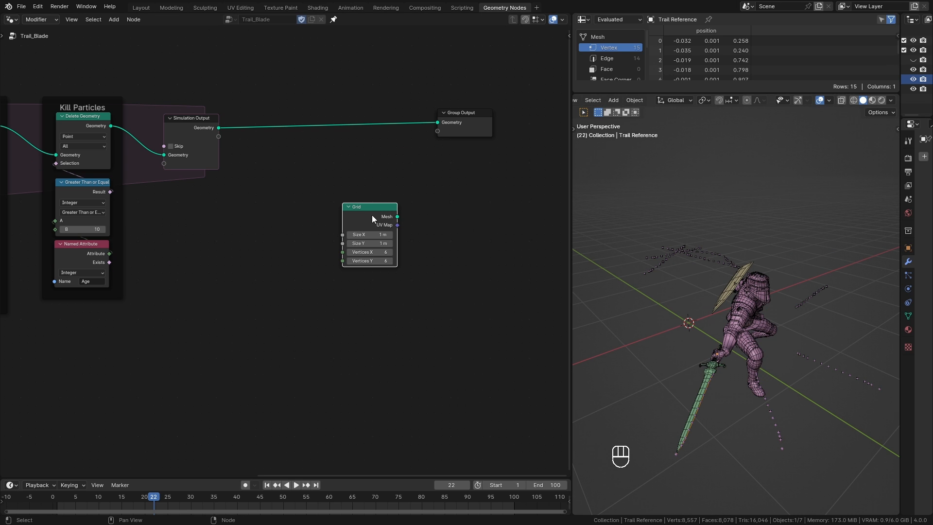
left_click_drag(372, 215, 269, 274)
left_click_drag(211, 134, 206, 134)
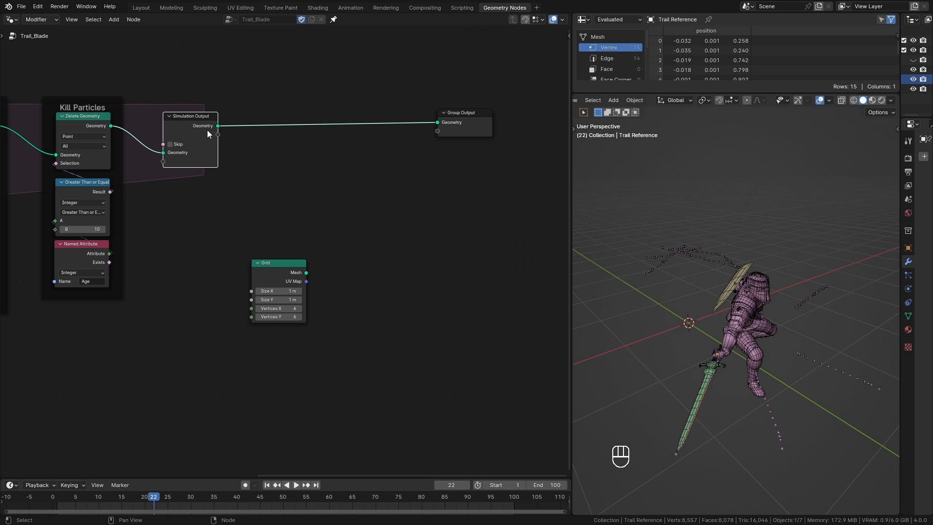
Feed the Simulation Output geometry into a new Sample Index node and set its data type to Vector
left_click_drag(358, 182, 358, 183)
type("samp")
left_click(398, 208)
left_click(365, 184)
left_click_drag(352, 153, 350, 138)
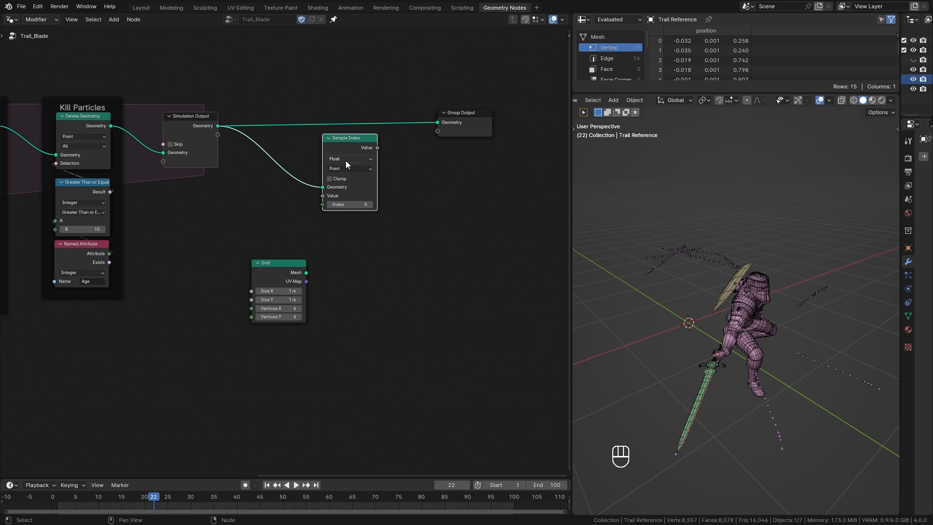
left_click(345, 159)
left_click(344, 195)
Connect a Position node to the Sample Index value and an Index node to its Index input
left_click_drag(322, 195, 289, 200)
type("po")
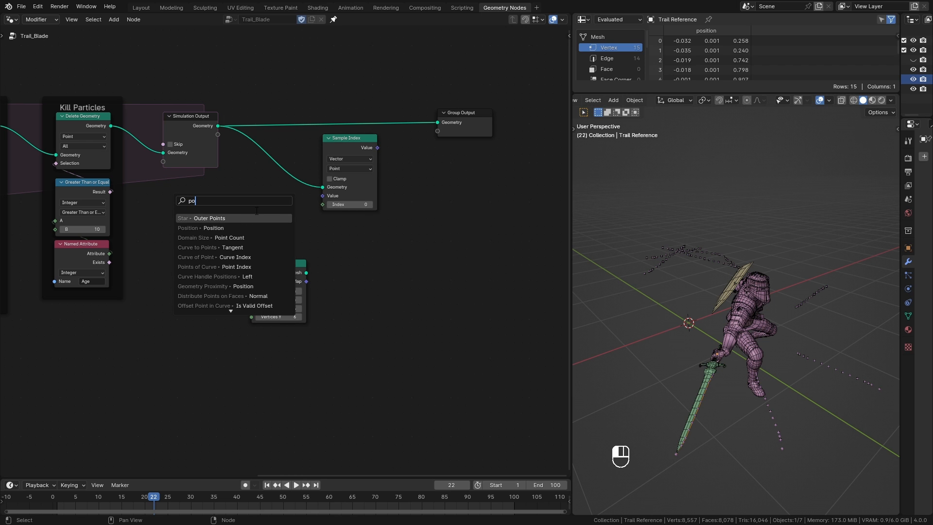
left_click(243, 228)
left_click(316, 206)
left_click_drag(321, 205, 336, 229)
type("ind")
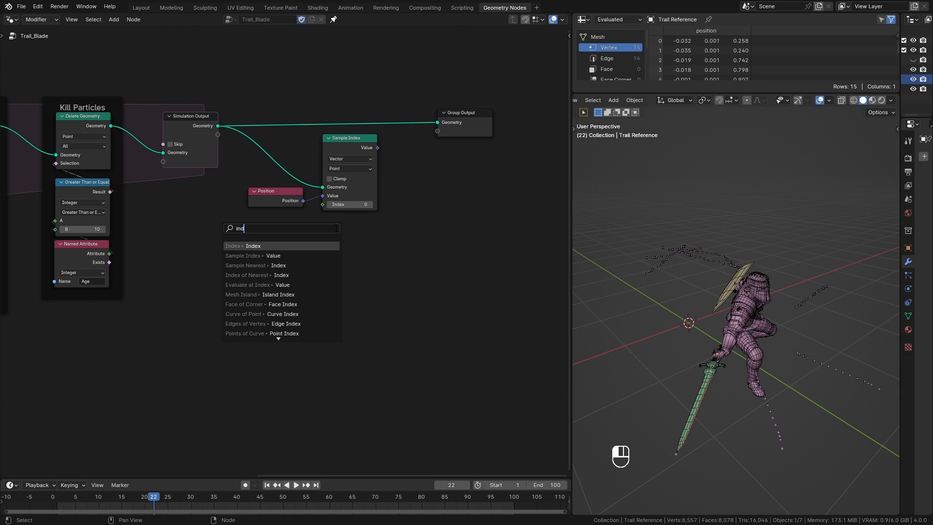
left_click(315, 246)
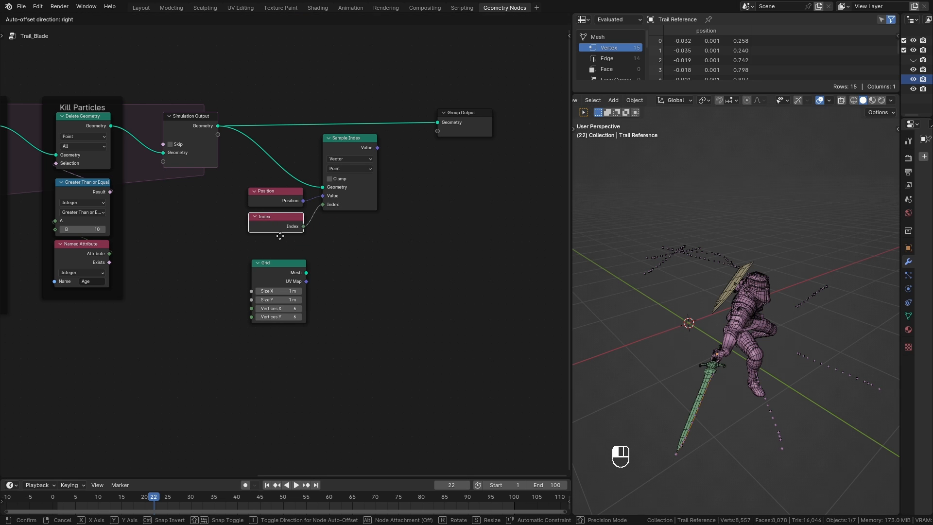
left_click(279, 237)
Reposition the Grid node and connect its Mesh to a new Set Position node
left_click_drag(284, 272, 369, 272)
left_click_drag(361, 153, 356, 155)
mouse_move(377, 272)
left_mouse_down()
mouse_move(409, 267)
mouse_move(387, 265)
left_mouse_up()
middle_click_drag(404, 275, 284, 248)
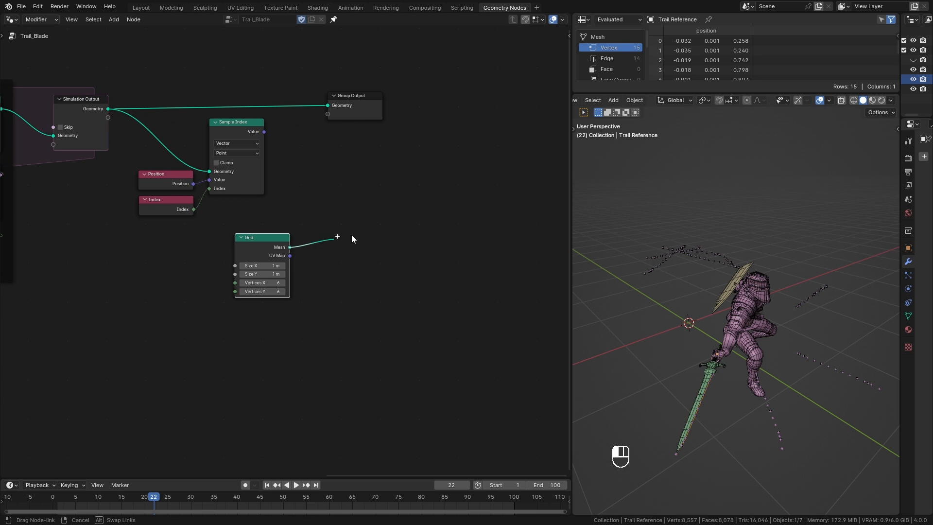
left_click_drag(351, 235, 377, 230)
type("set po")
key("Return")
left_click(421, 223)
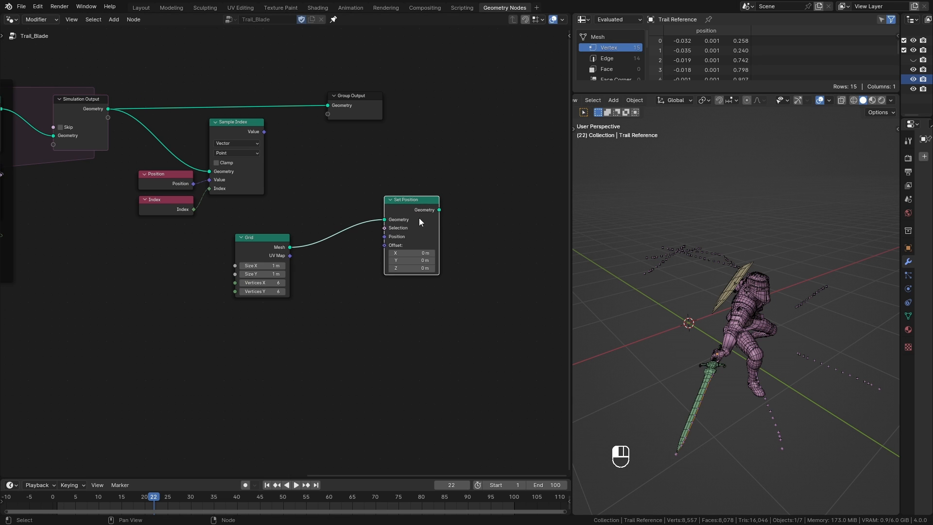
Place the Grid above, beside Set Position, and move the Sample Index, Position and Index nodes below them
left_click_drag(278, 242, 349, 160)
left_click_drag(422, 202, 435, 198)
left_click_drag(265, 221, 181, 162)
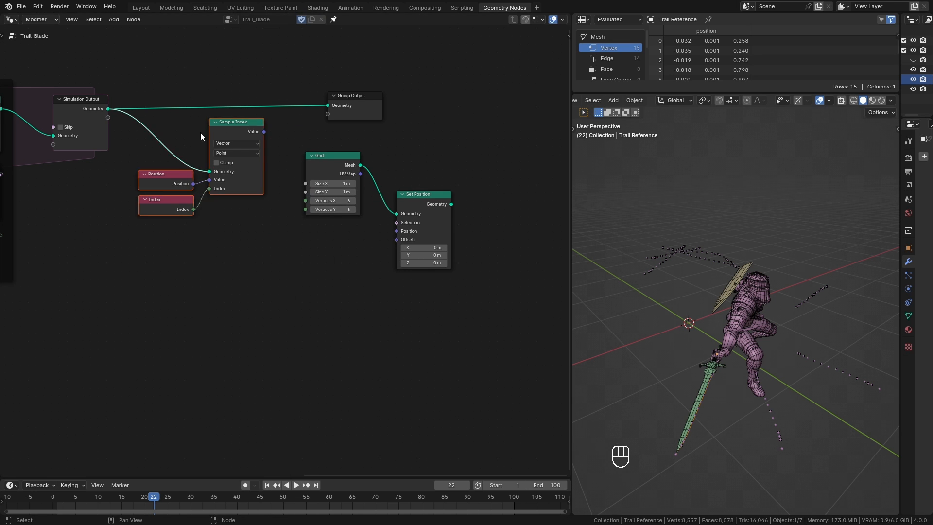
left_click_drag(232, 131, 256, 251)
Connect the Sample Index value to Set Position's Position and output the Set Position geometry through the Group Output
left_click(428, 192, "alt+shift")
left_click_drag(382, 113, 528, 172)
middle_click_drag(631, 245, 753, 328)
middle_click_drag(754, 328, 725, 276, "ctrl")
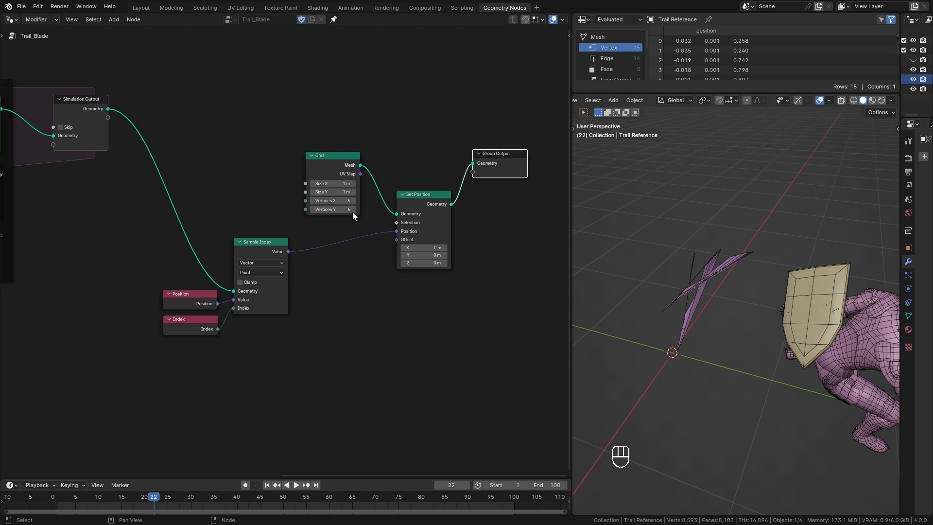
Set the Grid's Vertices X to 21 and Vertices Y to 15
left_click_drag(335, 201, 357, 201)
middle_click_drag(708, 360, 746, 430, "ctrl")
left_click_drag(341, 201, 370, 210)
Scrub and replay the opening frames up to about frame 24 to inspect the trail surface, then return to frame 1
left_click(66, 499)
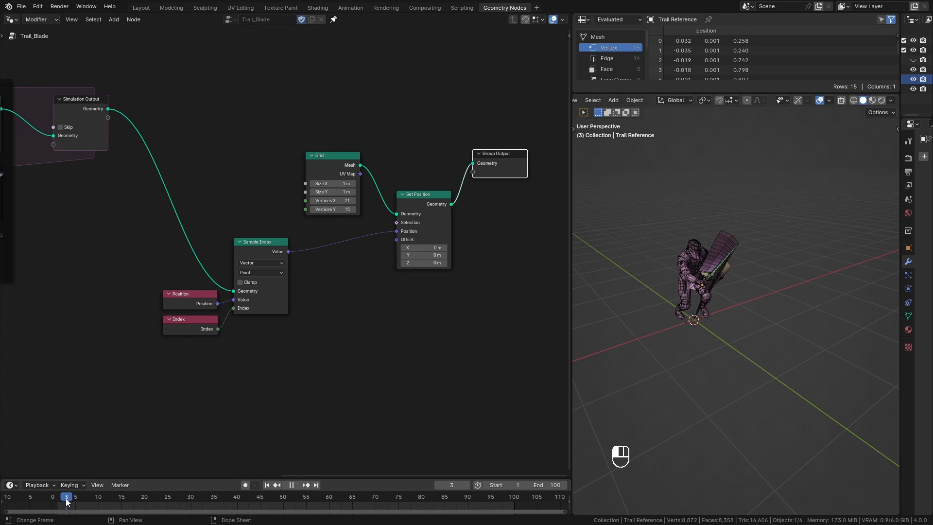
left_click_drag(66, 500, 165, 509)
mouse_move(685, 386)
middle_mouse_down()
mouse_move(742, 390)
mouse_move(693, 387)
middle_mouse_up()
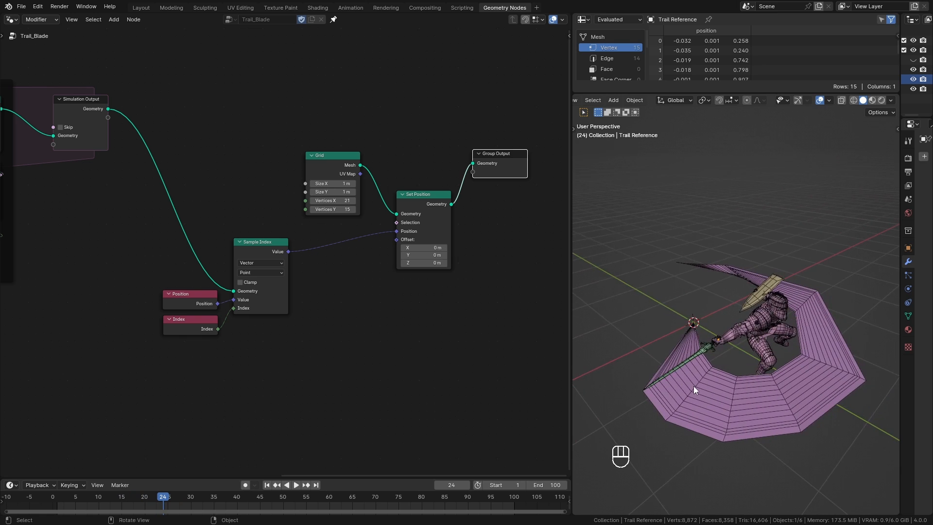
left_click(59, 501)
key("space")
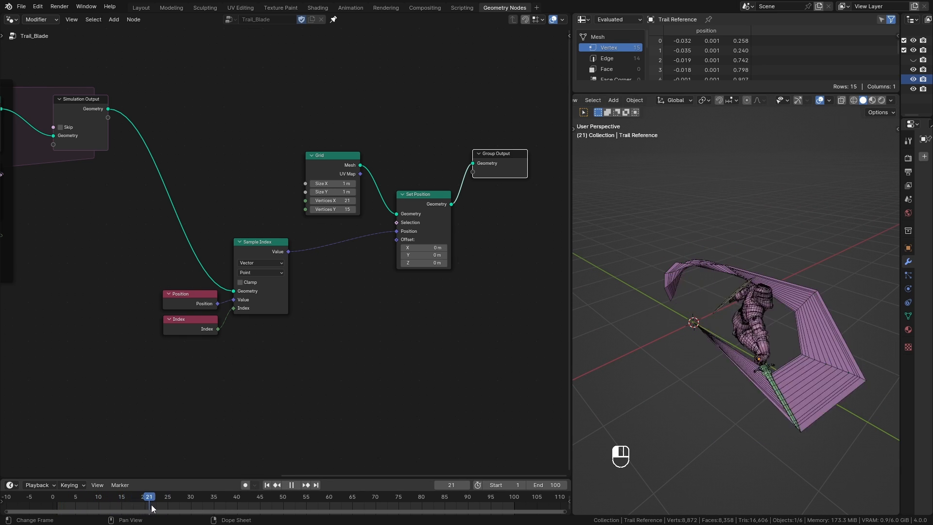
left_click(267, 485)
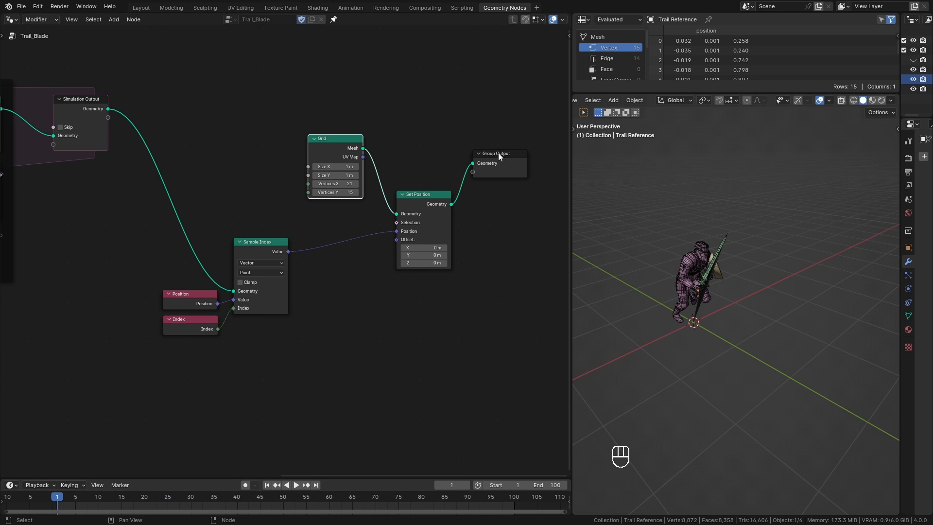
Spread out the Grid, Sample Index, Set Position and Group Output nodes, leaving free space after the Simulation Output
left_click_drag(499, 154, 526, 178)
middle_click_drag(311, 340, 351, 326)
left_click_drag(325, 349, 243, 277)
left_click_drag(301, 228, 352, 206)
key("alt+a")
left_click_drag(341, 141, 336, 322)
left_click_drag(245, 295, 369, 170)
middle_click_drag(418, 167, 310, 172)
left_click_drag(366, 191, 432, 193)
left_click_drag(243, 311, 262, 86)
left_click_drag(189, 260, 260, 174)
left_click_drag(261, 173, 337, 220)
middle_click_drag(297, 184, 454, 162)
left_click_drag(424, 68, 316, 179)
middle_click_drag(310, 190, 310, 287, "ctrl")
middle_click_drag(310, 287, 362, 292)
Feed the Curve to Points output into a new Attribute Statistic node placed below the Age frame
middle_click_drag(699, 386, 782, 233, "ctrl")
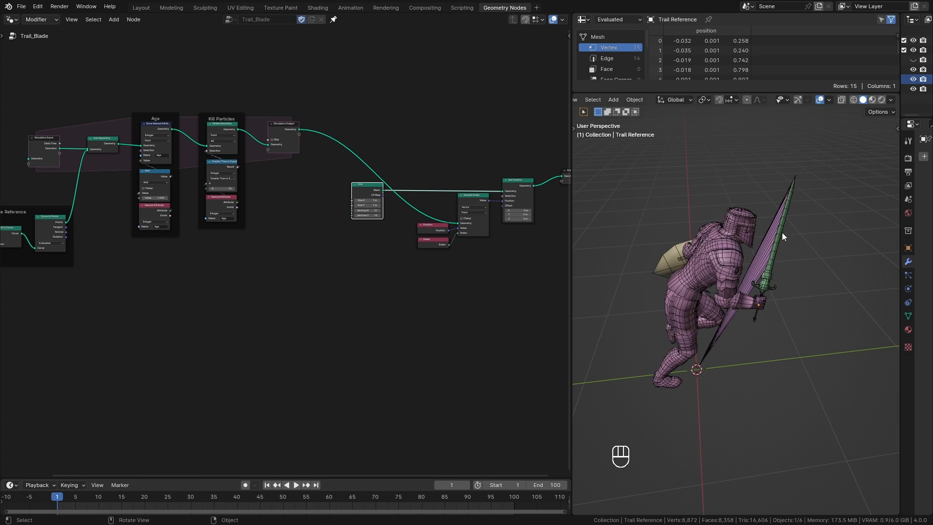
middle_click_drag(289, 331, 358, 340)
middle_click_drag(358, 340, 369, 323, "ctrl")
middle_click_drag(227, 341, 467, 317)
middle_click_drag(311, 331, 315, 263, "ctrl")
middle_click_drag(316, 263, 211, 329)
left_click_drag(131, 162, 316, 325)
type("attr")
key("Return")
left_click(407, 384)
Connect a new Index node to the Attribute input of the Attribute Statistic node
left_click_drag(381, 403, 239, 413)
type("inde")
key("Return")
left_click(320, 414)
middle_click_drag(466, 325, 313, 333)
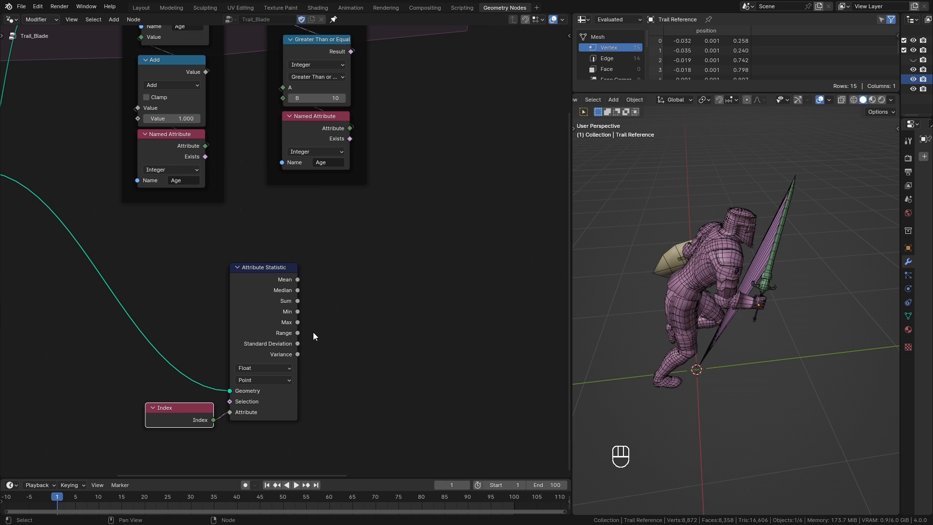
Feed the Attribute Statistic's Max output into a new Add math node with value 1, and align it with the neighbouring nodes
left_click_drag(297, 322, 351, 304)
type("add")
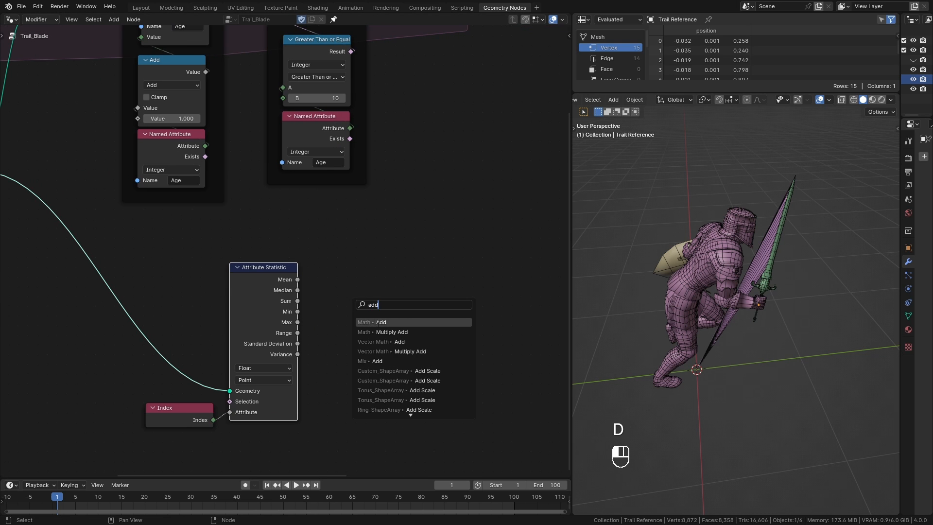
key("Return")
left_click(352, 338)
left_click(352, 343)
type("1")
left_click_drag(349, 301, 347, 288)
left_click_drag(260, 330, 258, 338)
left_click_drag(178, 420, 172, 419)
left_click_drag(344, 286, 341, 292)
Connect the Add result to the Grid's Vertices Y, reposition the Grid, and play to about frame 23 to check the trail
scroll(286, 264, "down", 2)
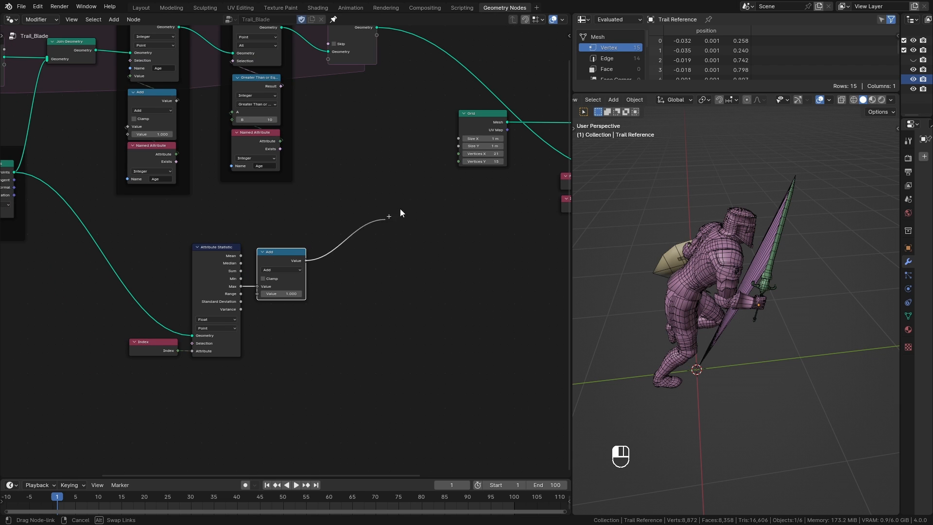
left_click_drag(449, 164, 457, 161)
middle_click_drag(468, 167, 287, 186)
left_click_drag(287, 187, 347, 142)
key("space")
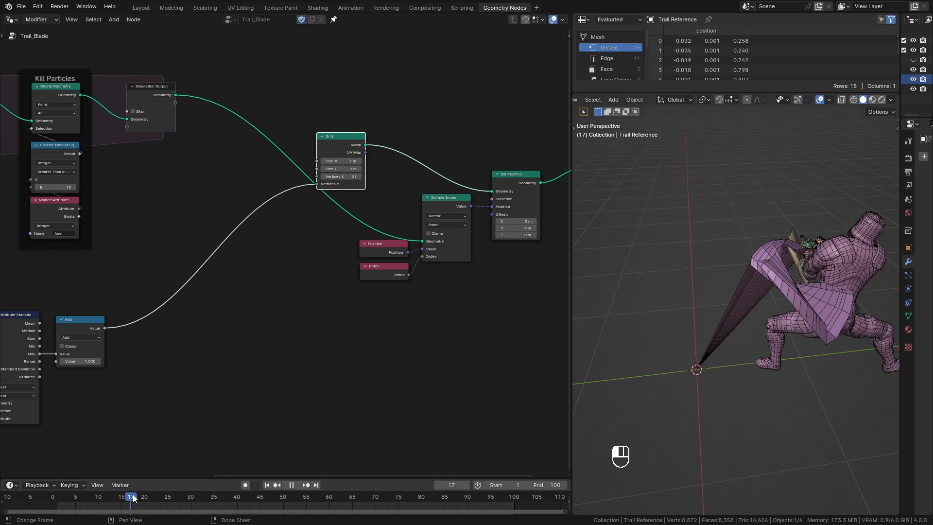
middle_click_drag(711, 400, 695, 380)
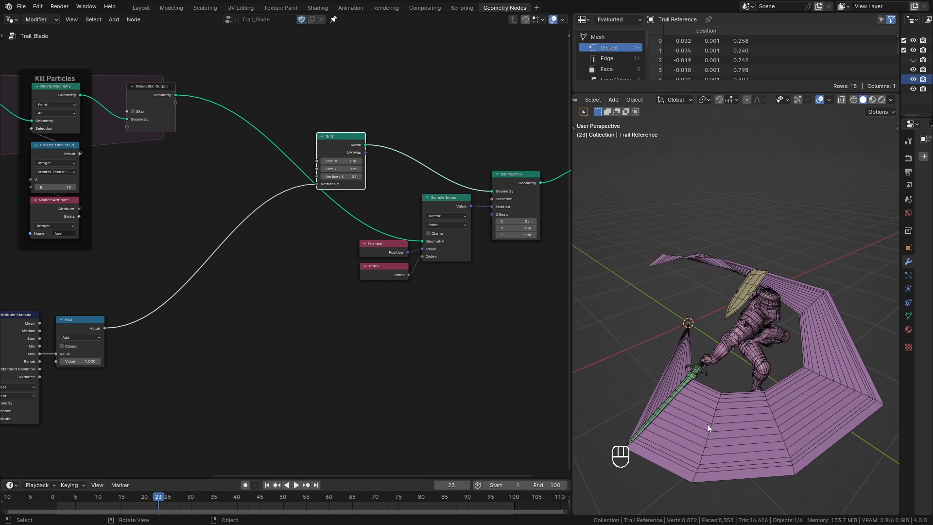
Feed the Simulation Output geometry into a second Attribute Statistic node placed above the Grid
middle_click_drag(255, 339, 376, 375)
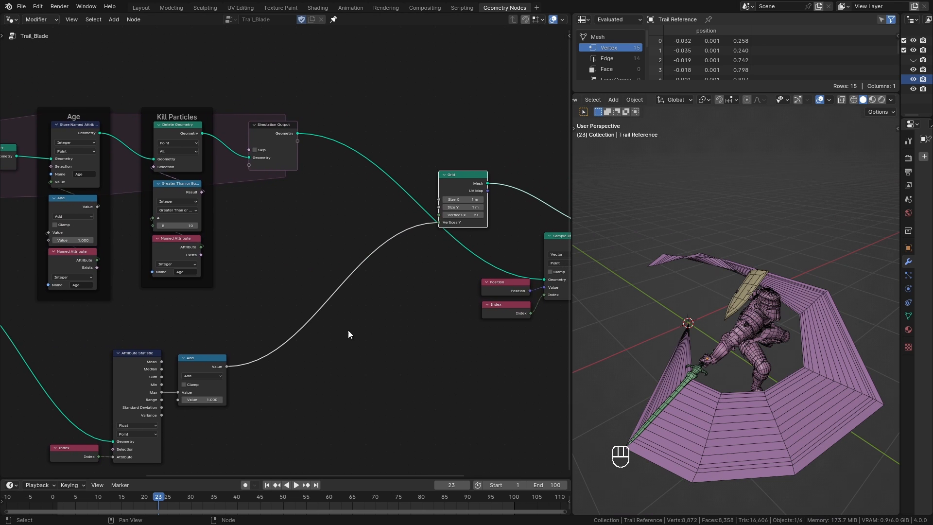
scroll(222, 168, "up", 4)
left_click_drag(222, 168, 210, 168)
key("shift+a")
type("stati")
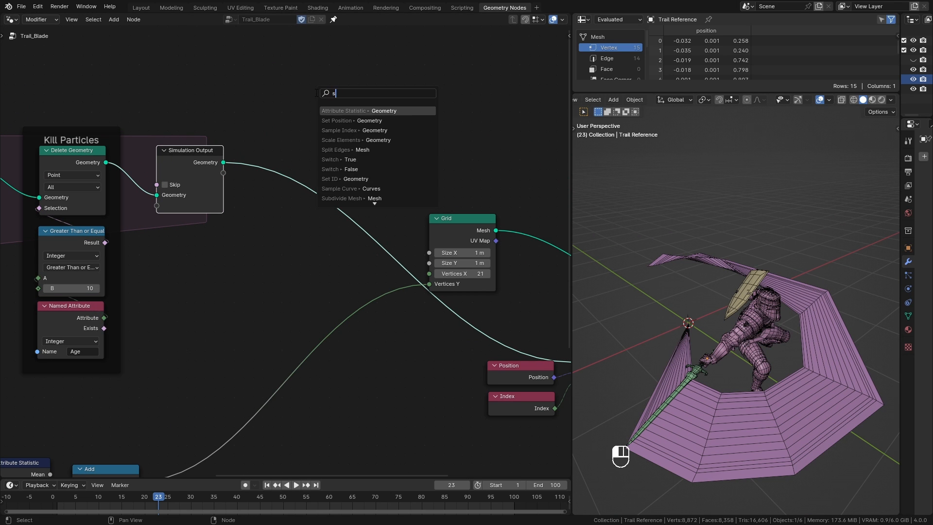
left_click(352, 109)
left_click(351, 47)
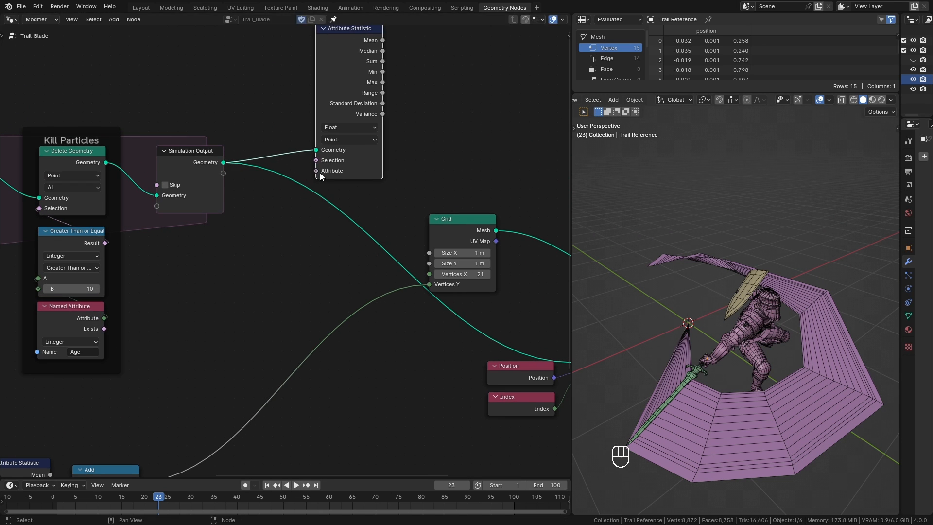
Connect a new Index node to the second Attribute Statistic's Attribute input and tuck it directly beneath that node
left_click_drag(316, 171, 353, 200)
type("index")
key("Return")
left_click(379, 193)
middle_click_drag(383, 83, 357, 147)
left_click_drag(268, 109, 324, 260)
key("g")
left_click(292, 258)
Feed the second Attribute Statistic's Max output into a new Add math node with value 1.000
type("add")
left_click_drag(321, 147, 365, 115)
key("Return")
left_click(361, 162)
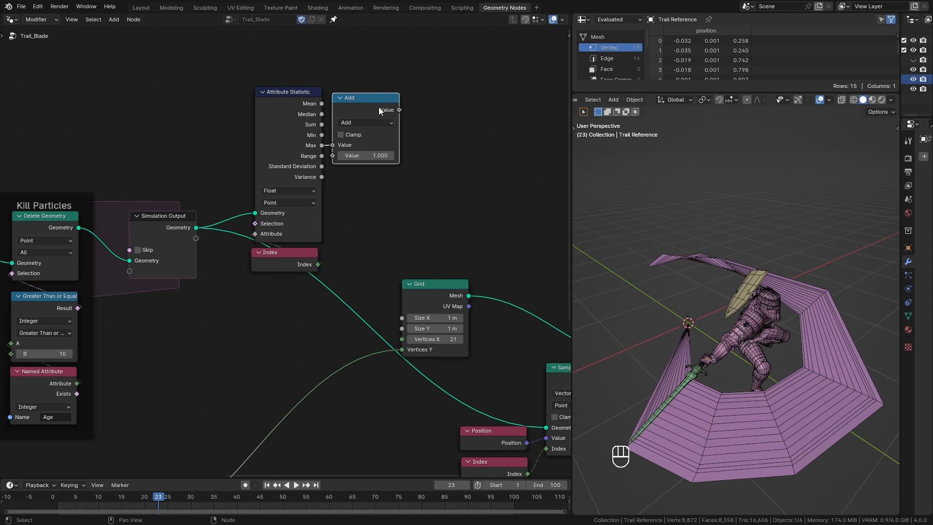
Duplicate the Add node as a Divide node that divides the new sum by the lower Add node's value
key("shift+d")
left_click(449, 104)
left_click_drag(399, 111, 416, 145)
left_click(444, 123)
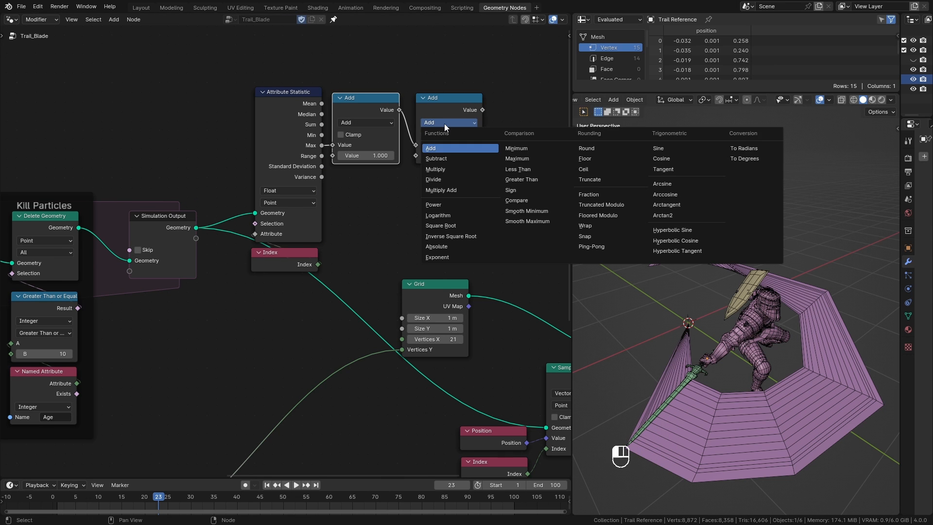
left_click(441, 179)
middle_click_drag(364, 209, 709, 230, "ctrl")
middle_click_drag(245, 383, 320, 249)
left_click_drag(417, 100, 463, 103)
Connect the Divide result to the Grid's Vertices X input and reposition the Grid node
middle_click_drag(459, 176, 290, 192)
left_click_drag(307, 226, 386, 206)
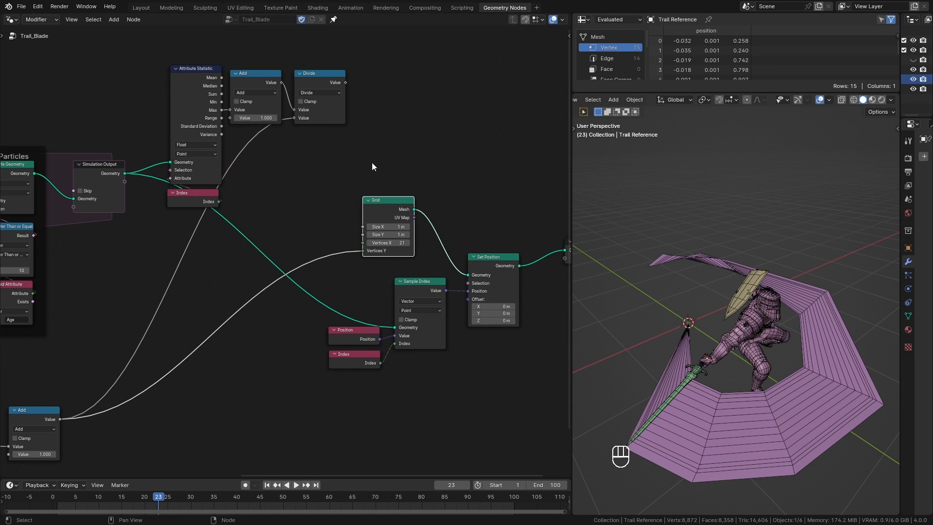
left_click_drag(345, 82, 416, 62)
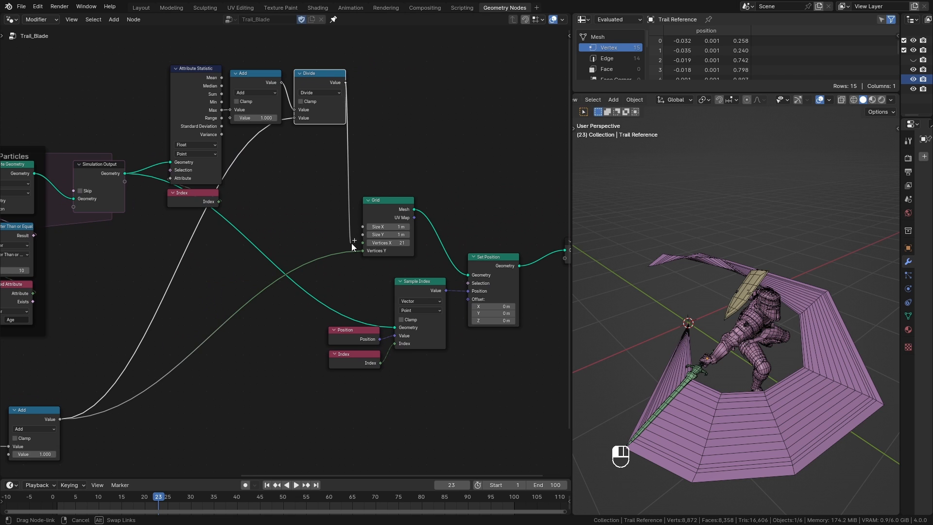
left_click_drag(366, 244, 365, 244)
left_click_drag(386, 210, 396, 210)
Scrub the timeline from frame 1 to about frame 38 and back to inspect the trail surface
left_click(267, 484)
left_click_drag(60, 500, 227, 500)
middle_click_drag(818, 322, 796, 375, "ctrl")
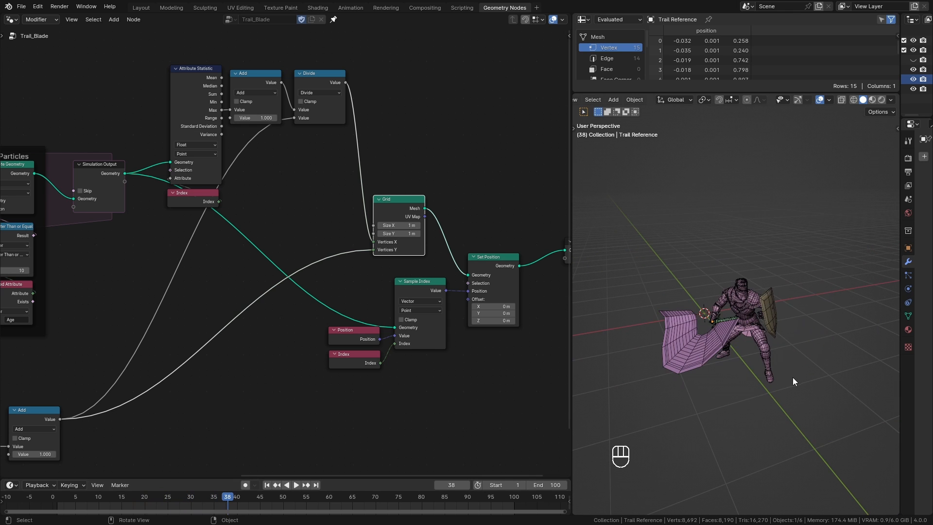
left_click_drag(232, 498, 128, 496)
left_click_drag(167, 494, 58, 502)
Turn off the wireframe overlay in the viewport and view the trail around frame 25
left_click(829, 99)
mouse_move(822, 264)
left_mouse_down()
mouse_move(797, 264)
mouse_move(824, 265)
left_mouse_up()
left_click_drag(879, 264, 834, 265)
left_click(168, 500)
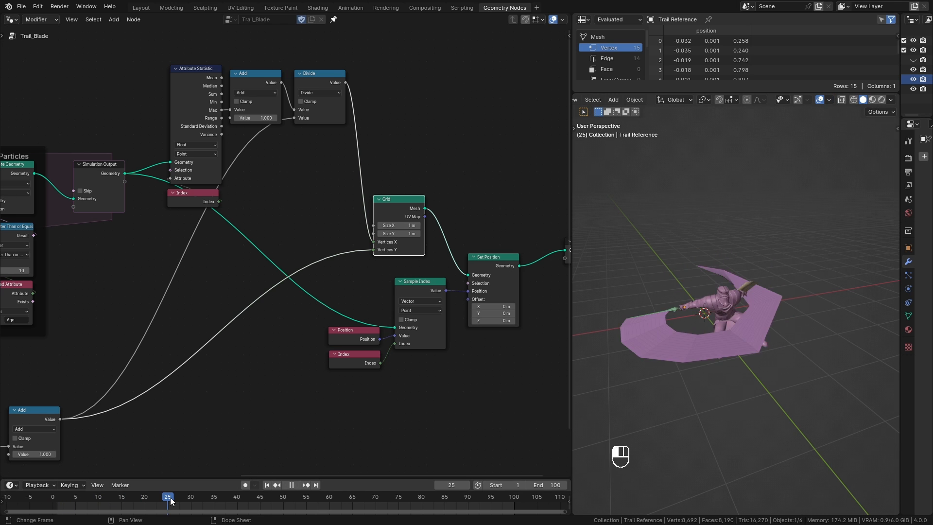
middle_click_drag(724, 428, 729, 384, "ctrl")
middle_click_drag(729, 384, 786, 389)
Insert a Subdivision Surface node between Set Position and Group Output
middle_click_drag(558, 348, 413, 311)
middle_click_drag(413, 311, 300, 286, "ctrl")
left_click_drag(360, 191, 477, 200)
key("shift+a")
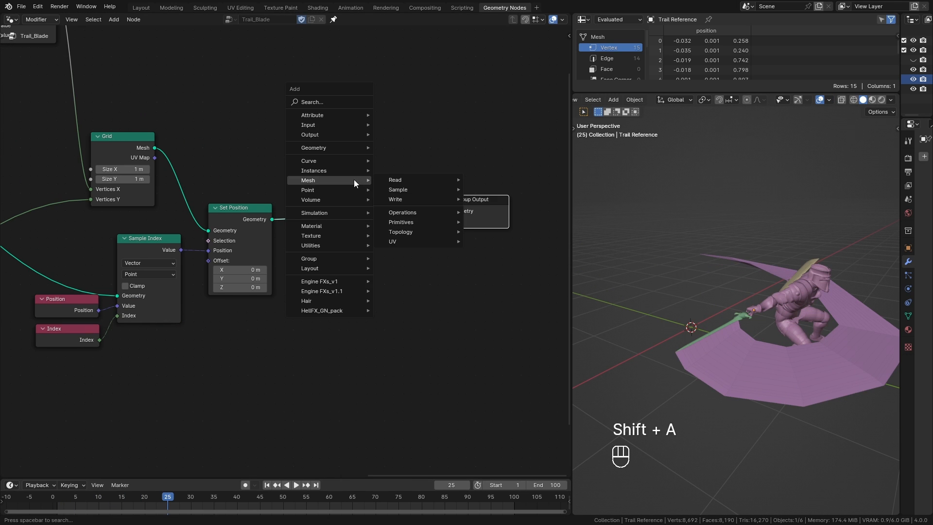
type("subd")
left_click(367, 142)
left_click(357, 198)
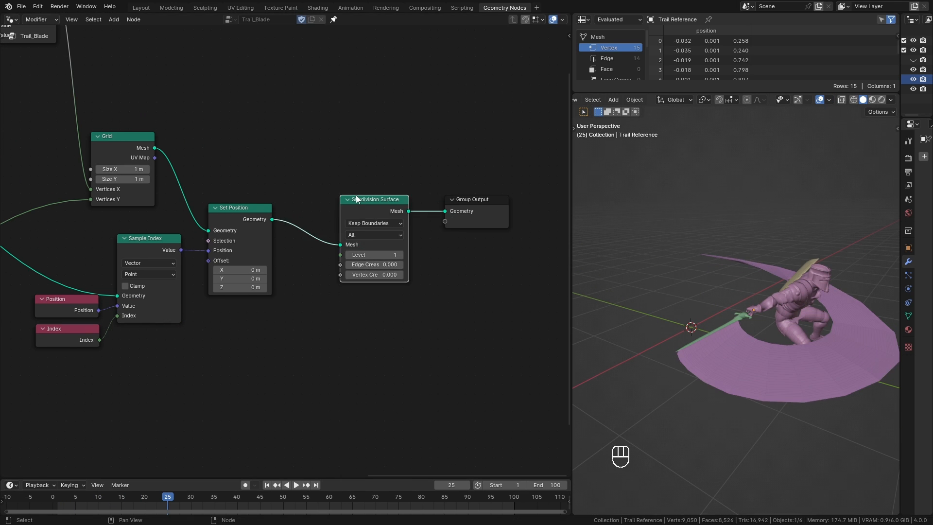
Set the Subdivision Surface level to 2 and boundary smoothing to Keep Corners, then scrub the animation to check the trail
scroll(375, 255, "up", 1, "ctrl")
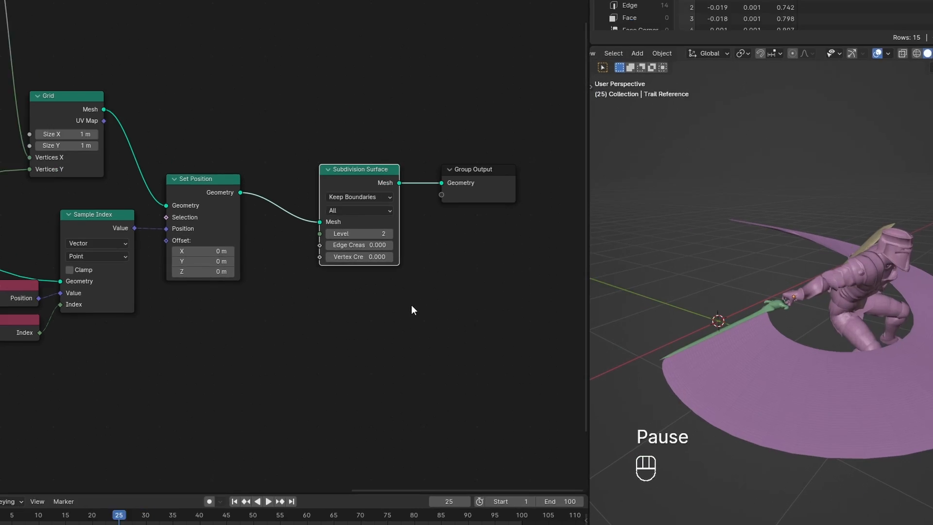
left_click(346, 124)
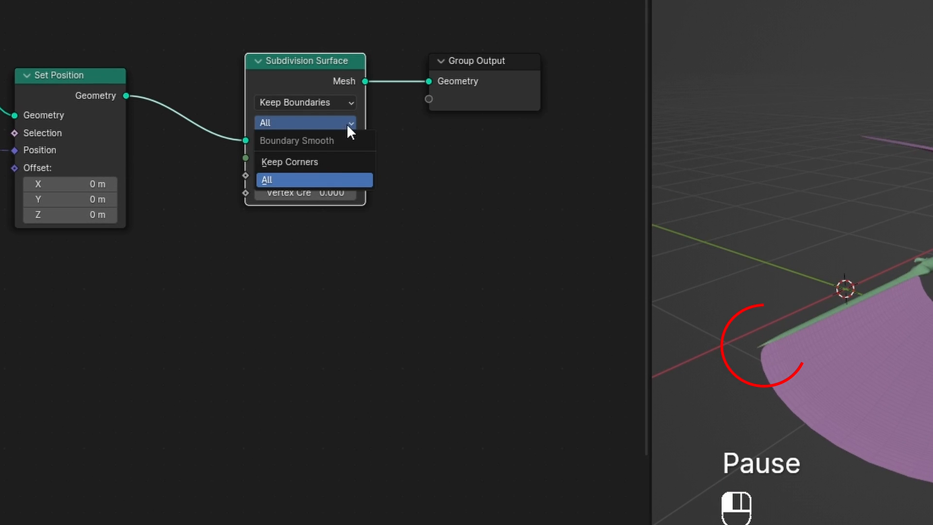
left_click(337, 168)
middle_click_drag(870, 481, 763, 439)
left_click_drag(61, 499, 279, 498)
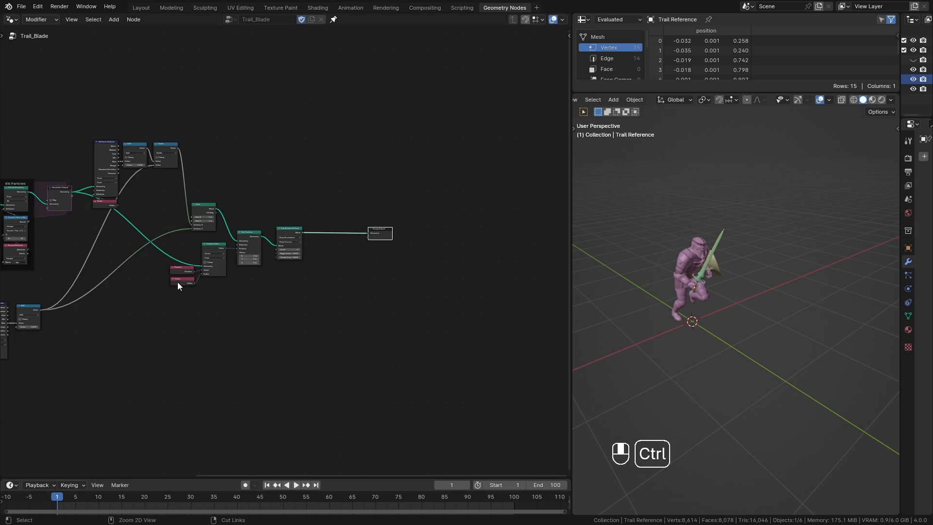
Enclose the lower Attribute Statistic, Index and Add nodes in a frame labelled "Y Vertices"
middle_click_drag(238, 297, 499, 255)
middle_click_drag(238, 322, 243, 253, "ctrl")
left_click_drag(358, 318, 184, 194)
key("shift+p")
key("F2")
type("Y Vertices")
key("Return")
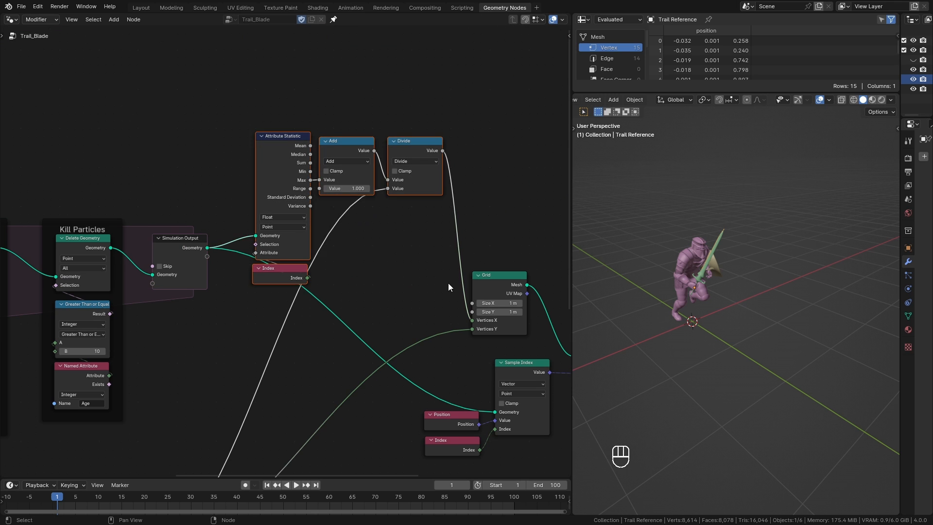
Enclose the upper Attribute Statistic, Index, Add and Divide nodes in a frame labelled "X vertices Count"
key("shift+p")
key("F2")
type("X vertices Count")
key("Return")
Enclose the Sample Index, Position and Index nodes in a frame labelled "Point Position"
middle_click_drag(449, 283, 256, 121)
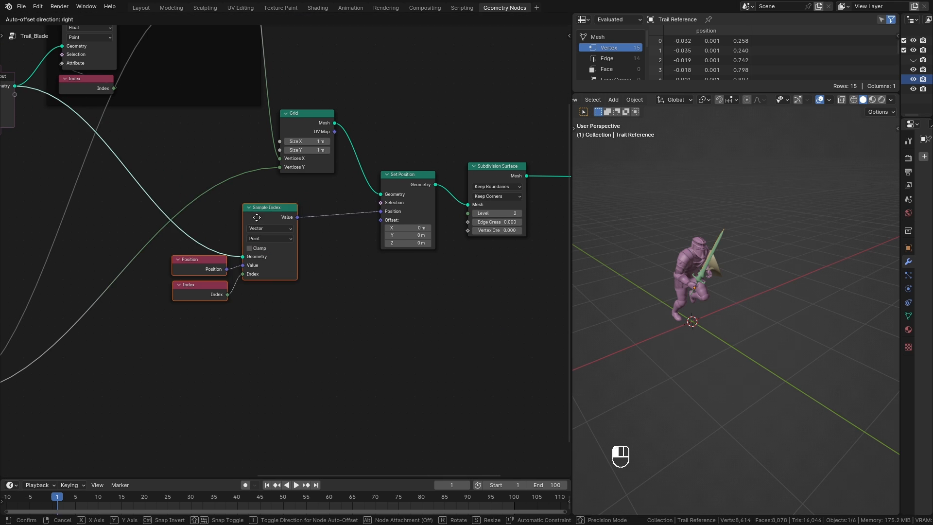
key("shift+p")
key("F2")
type("Poin")
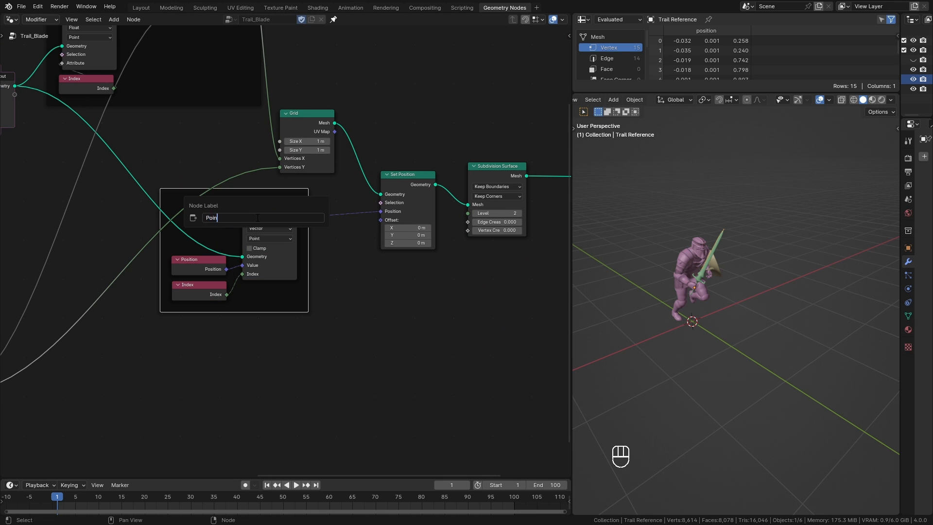
type("t Position")
key("Return")
Move the Point Position frame away from the Grid, and shift Set Position and Subdivision Surface next to the Group Output
scroll(256, 217, "down", 5)
left_click_drag(251, 212, 217, 167)
left_click_drag(299, 159, 308, 228)
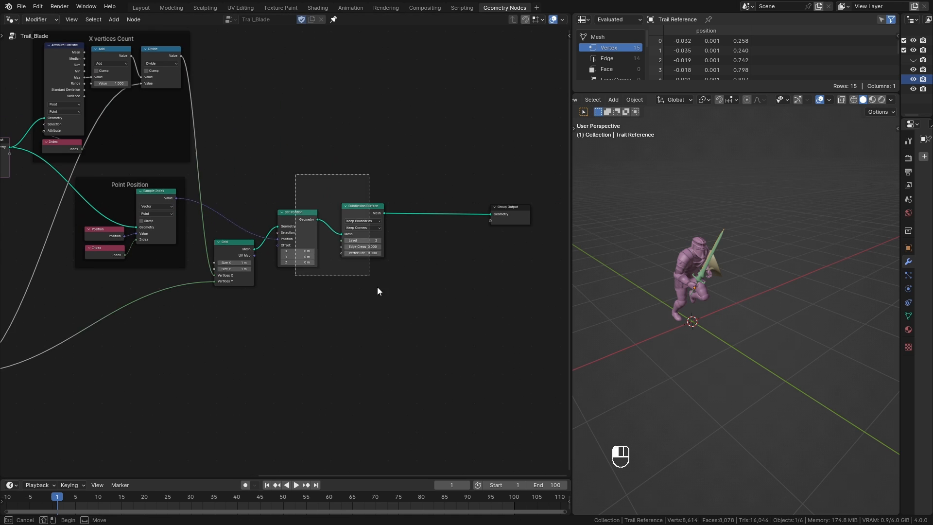
left_click_drag(296, 180, 372, 219)
left_click_drag(362, 207, 454, 203)
middle_click_drag(231, 243, 329, 254)
scroll(328, 254, "up", 1)
Arrange the Grid above the Point Position frame and leave free space between Set Position and Subdivision Surface
left_click_drag(329, 254, 372, 208)
left_click_drag(208, 180, 366, 279)
left_click_drag(370, 212, 351, 216)
middle_click_drag(388, 278, 257, 246)
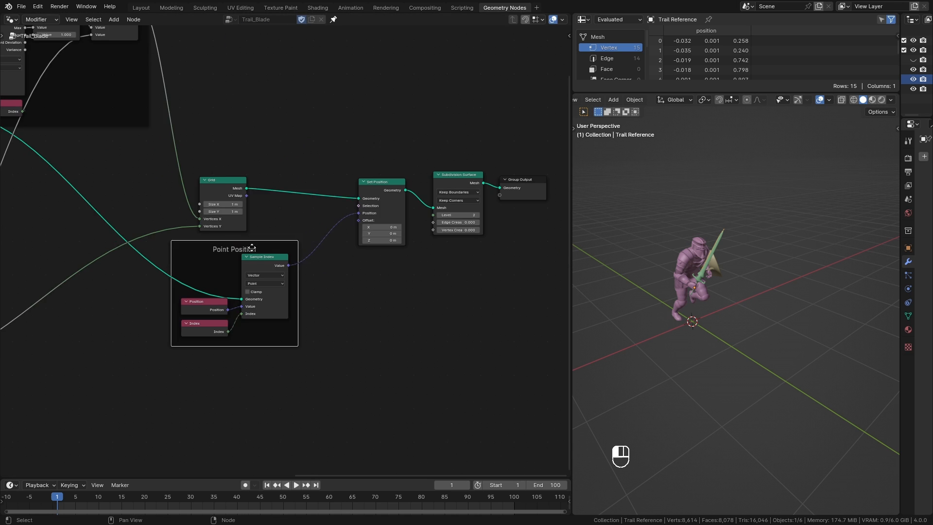
left_click_drag(256, 247, 234, 246)
left_click_drag(381, 181, 331, 173)
left_click_drag(420, 153, 559, 267)
scroll(559, 272, "up", 2)
Preview the Grid and Subdivision Surface outputs through a Viewer node while scrubbing between frame 25 and frame 1
left_click_drag(73, 496, 166, 495)
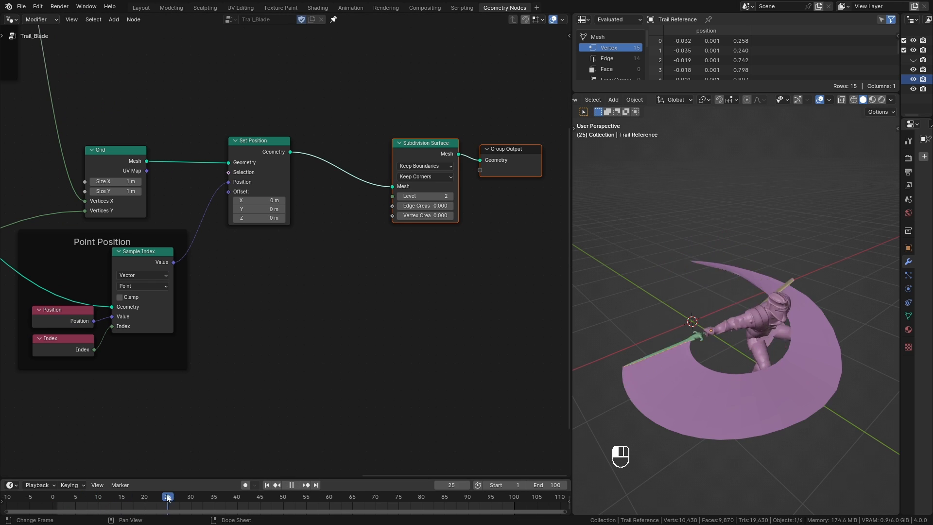
left_click(109, 156, "ctrl+shift")
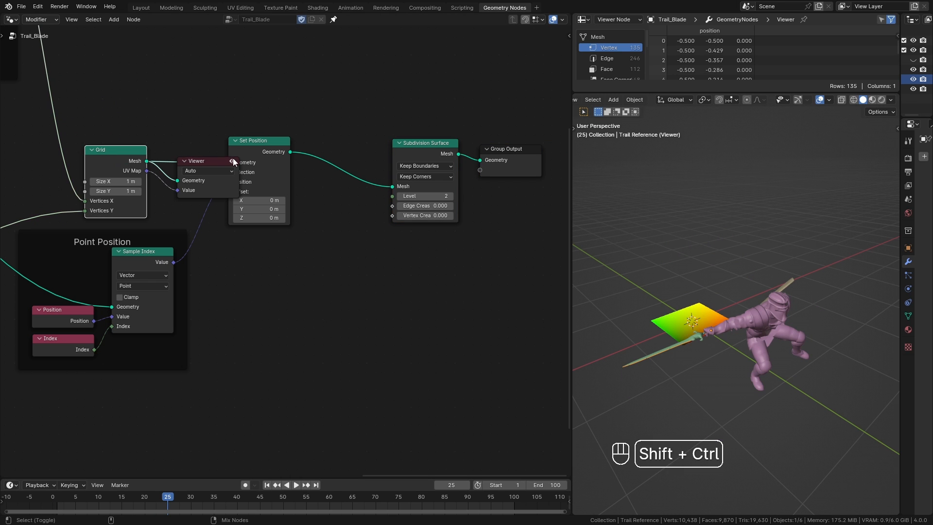
left_click_drag(231, 159, 494, 53)
left_click(426, 141, "ctrl+shift")
left_click(73, 501)
left_click_drag(73, 500, 214, 501)
Insert a Store Named Attribute node of type Vector between Set Position and Subdivision Surface
key("shift+a")
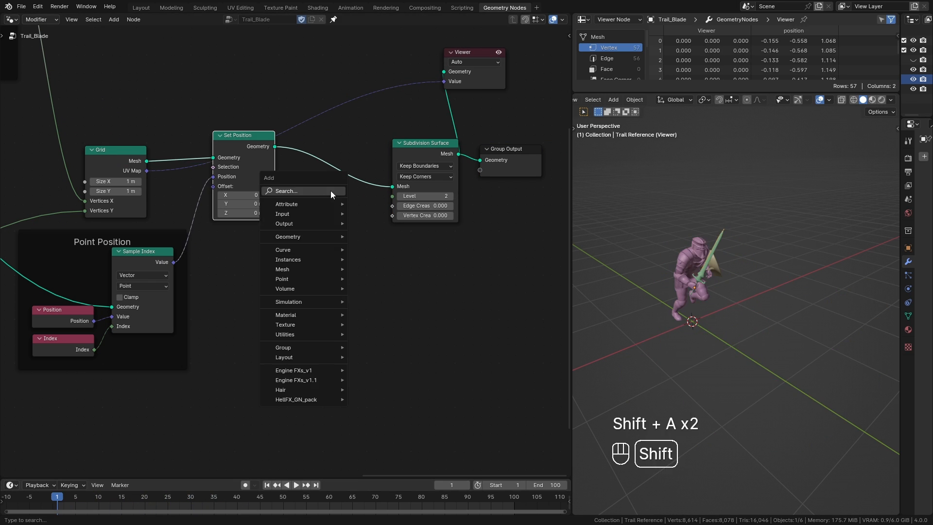
mouse_move(335, 204)
left_click(374, 244)
left_click(451, 133)
left_click(364, 150)
left_click(363, 178)
left_click(366, 161)
left_click(366, 159)
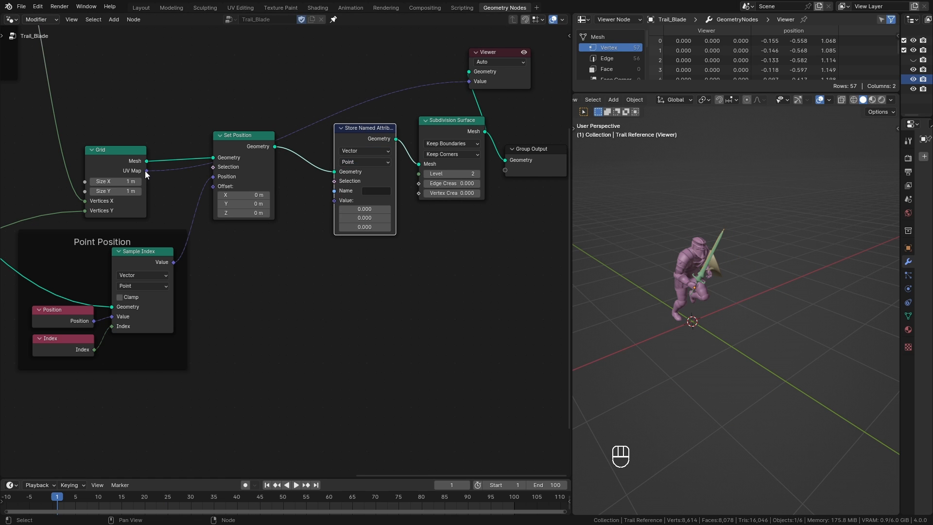
Store the Grid's UV Map as the value of the named attribute "BladeUVS"
left_click_drag(146, 170, 334, 200)
left_click(376, 191)
type("BladeUV")
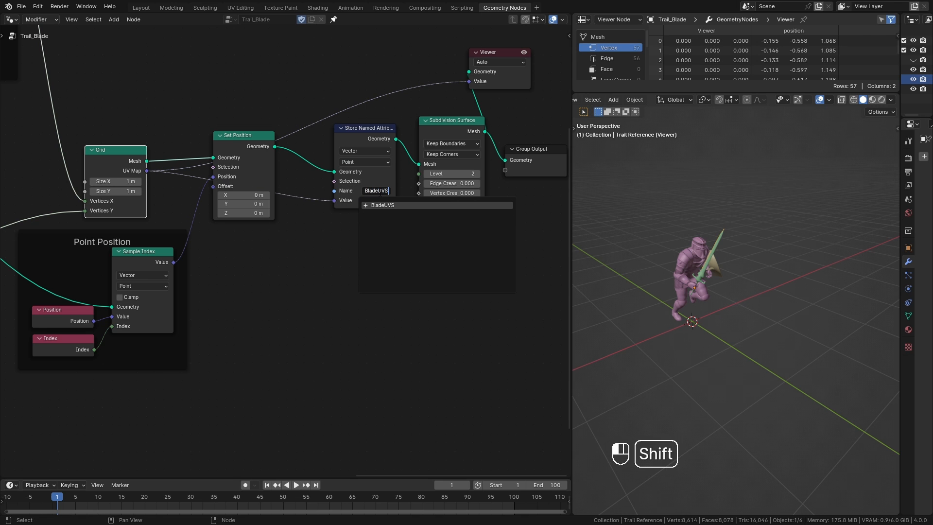
type("S")
key("Return")
Delete the Viewer node and move the Group Output farther from the Subdivision Surface node
middle_click_drag(383, 194, 315, 231)
left_click_drag(427, 88, 492, 108)
left_click_drag(471, 199, 505, 206)
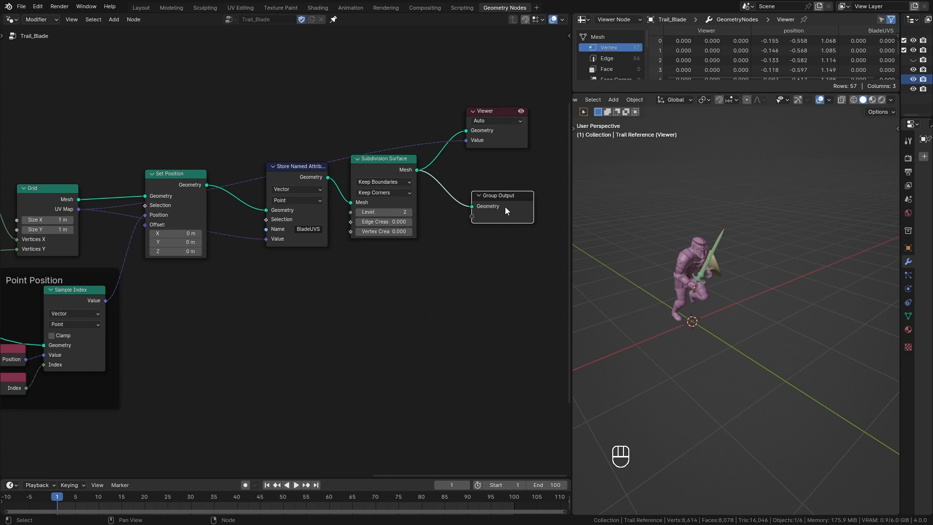
middle_click_drag(505, 206, 362, 230)
left_click(357, 138)
key("x")
left_click_drag(362, 218, 498, 201)
Insert a Set Material node between Subdivision Surface and Group Output, and scrub the opening frames to about frame 5
key("shift+a")
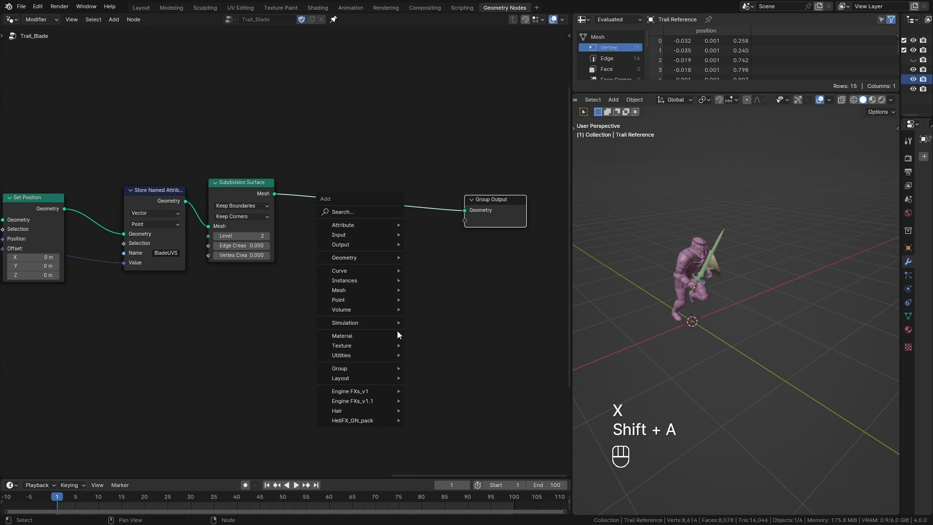
mouse_move(359, 335)
left_click(431, 373)
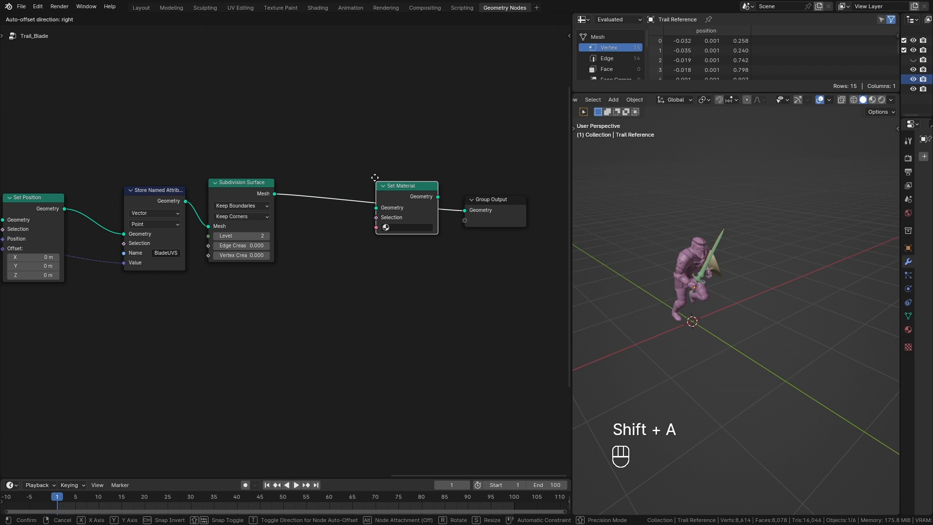
left_click(374, 183)
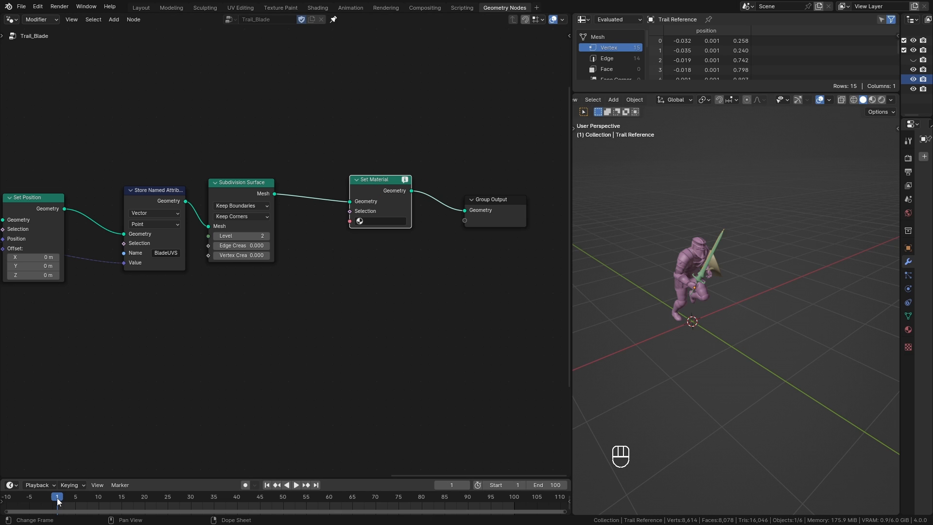
left_click_drag(58, 501, 76, 500)
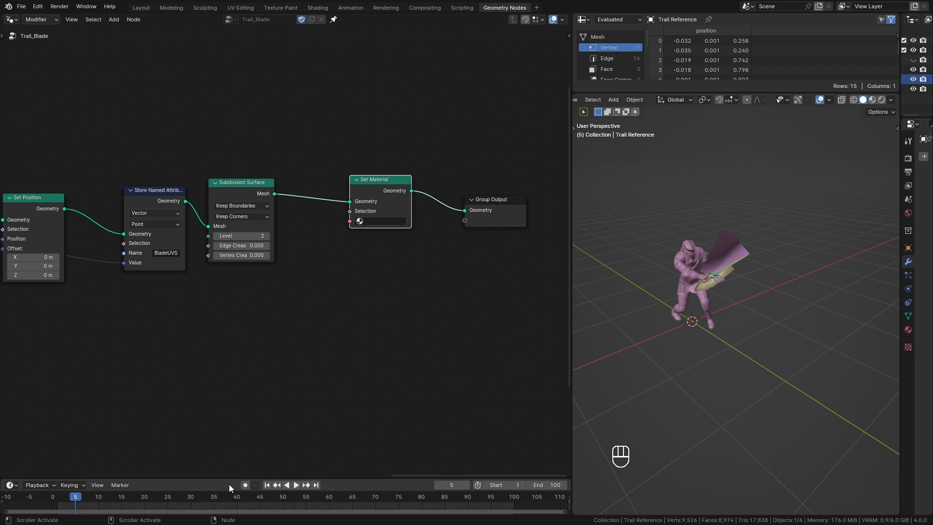
mouse_move(56, 495)
left_mouse_down()
mouse_move(150, 501)
mouse_move(57, 502)
left_mouse_up()
Rename the Trail_Blade object's material to Trail_Blade_1
left_click_drag(898, 271, 813, 291)
left_click(820, 330)
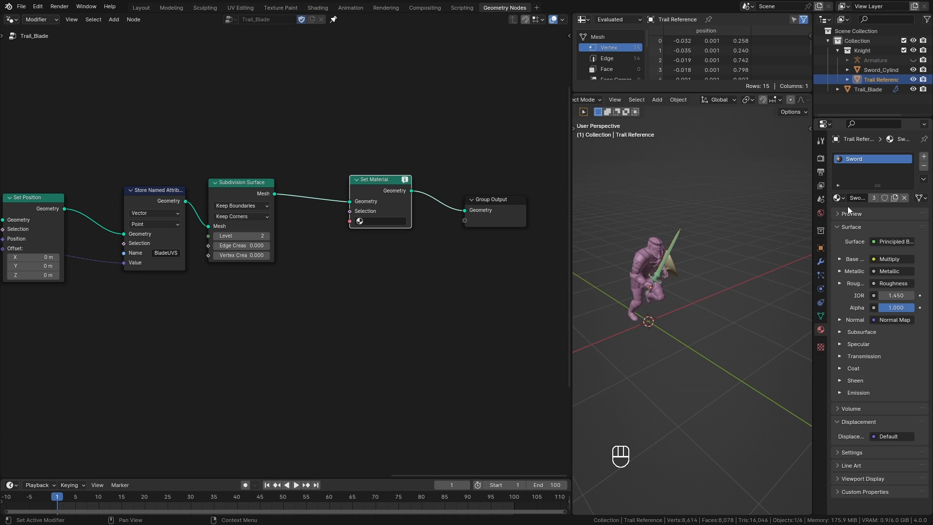
left_click(872, 90)
type("Trail_Blade_1")
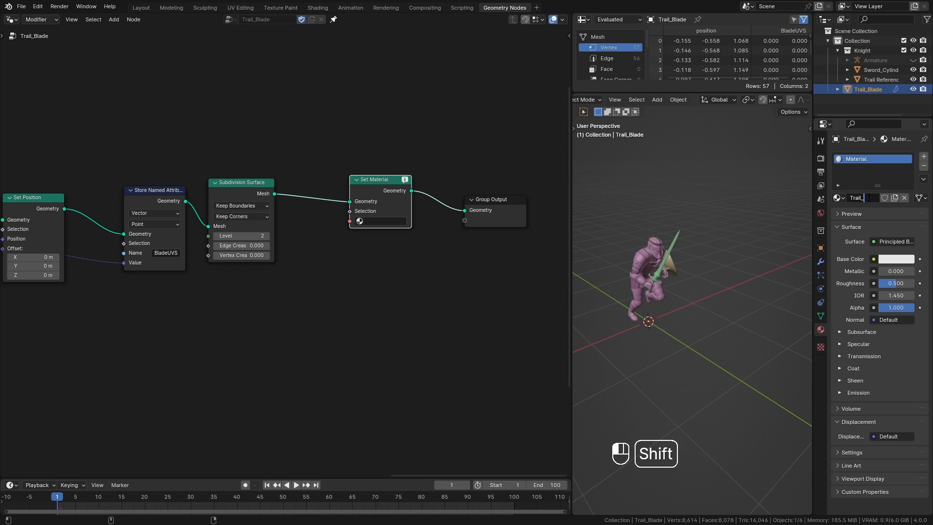
Save the file with Trail_Blade_1 assigned in the Set Material node, and play the animation to frame 25
left_click_drag(813, 268, 875, 270)
key("ctrl+s")
key("space")
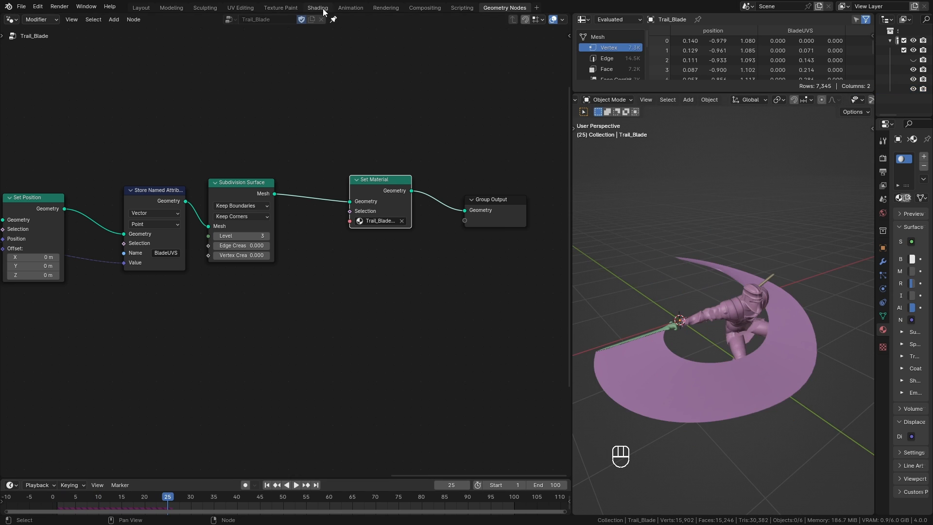
In the Shading workspace, add an Attribute node named BladeUVs to the trail material and preview its Vector output
left_click(318, 8)
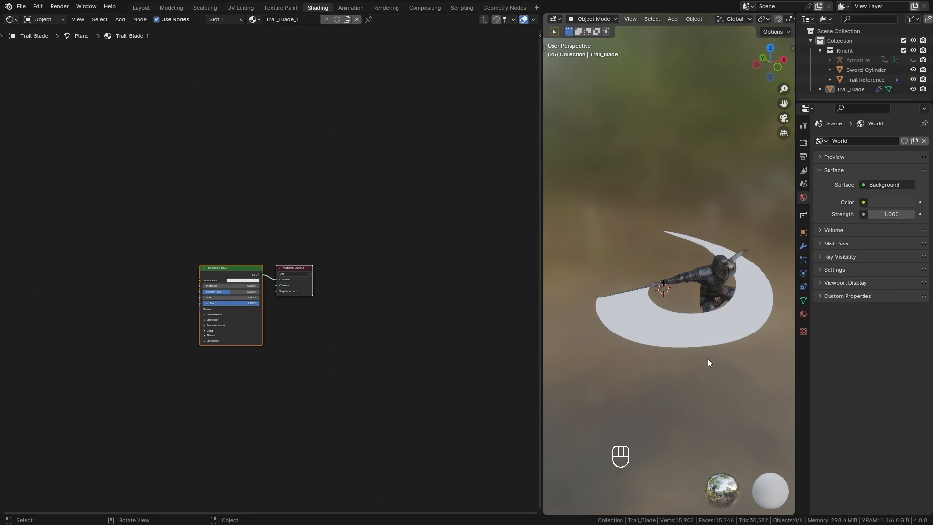
middle_click_drag(340, 351, 342, 320)
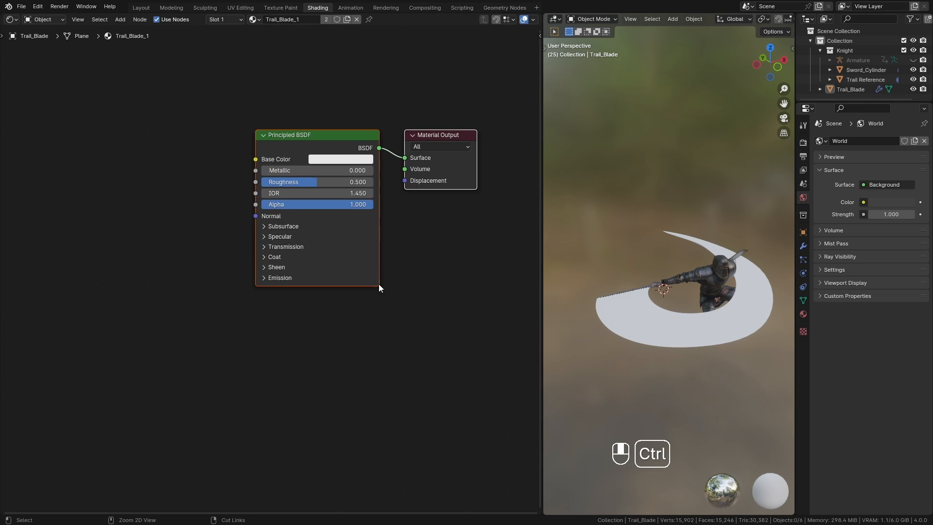
middle_click_drag(210, 338, 234, 329)
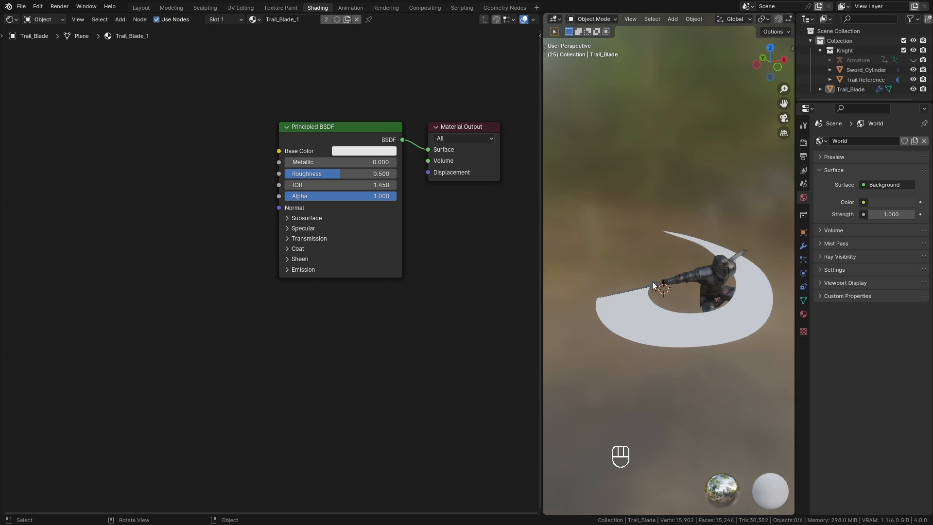
middle_click_drag(275, 295, 290, 297)
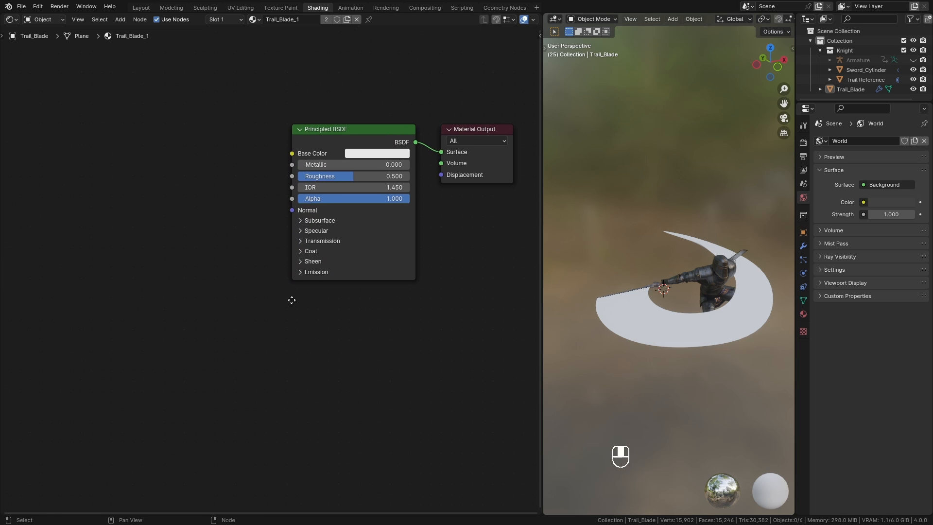
key("shift+a")
mouse_move(169, 187)
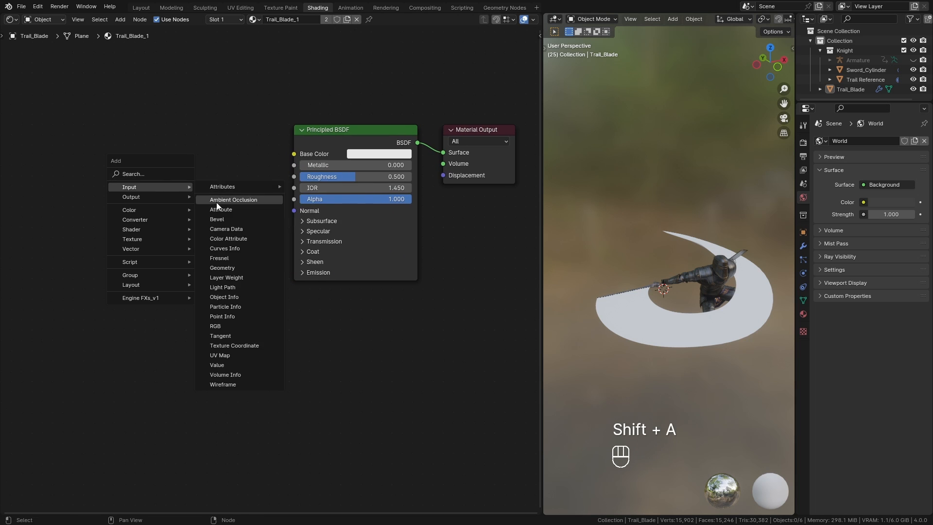
left_click(218, 209)
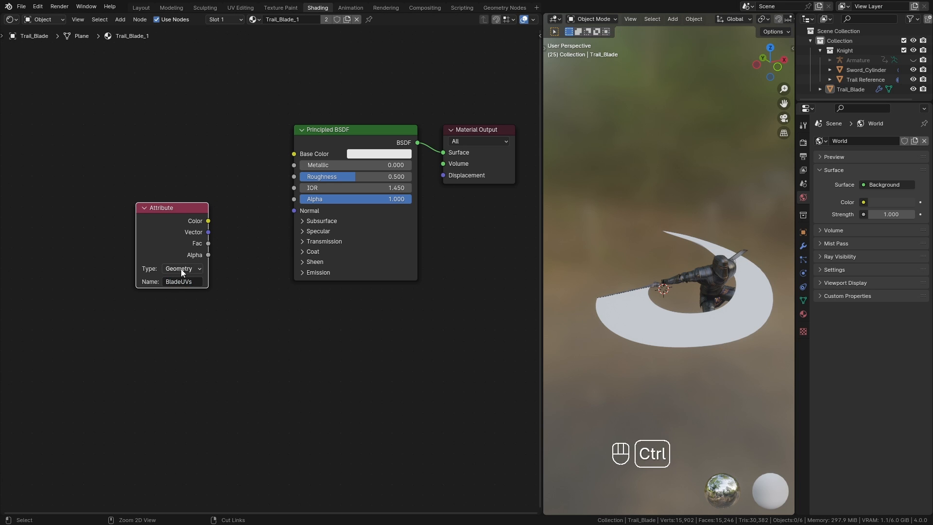
left_click(164, 223, "ctrl+shift")
left_click(174, 223, "ctrl+shift")
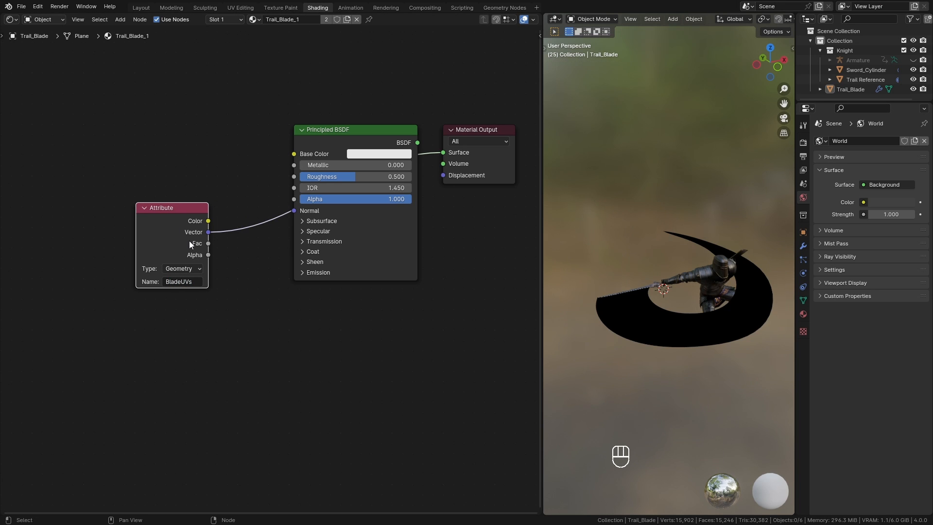
Copy the name BladeUVS from the Store Named Attribute node into the shader's Attribute node
left_click(506, 8)
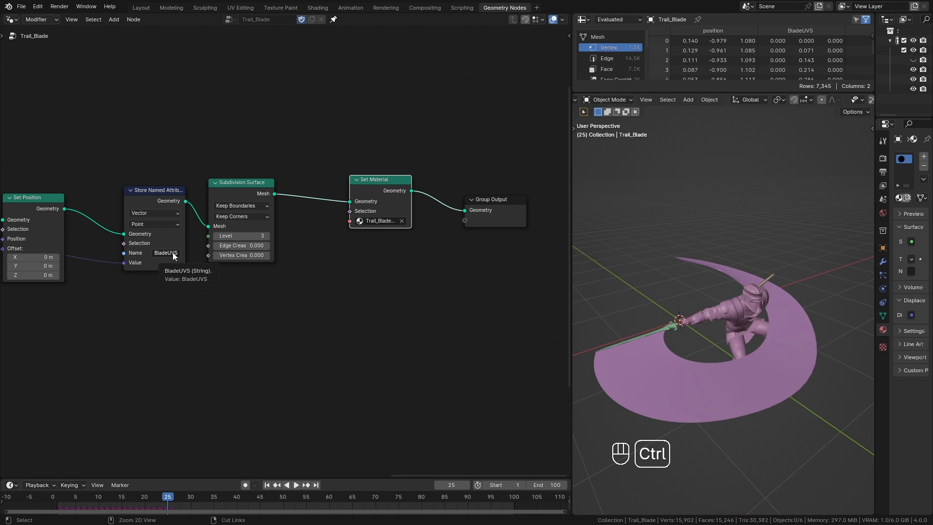
key("ctrl+c")
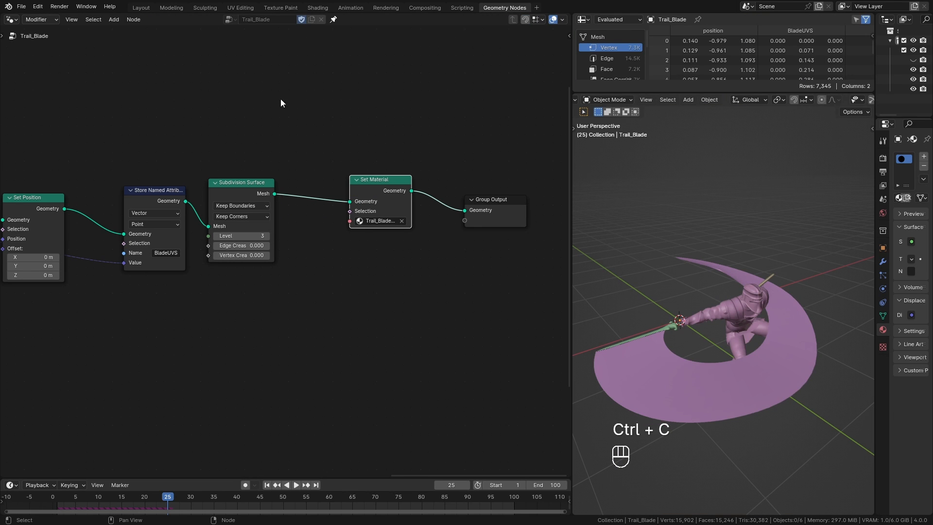
left_click(318, 8)
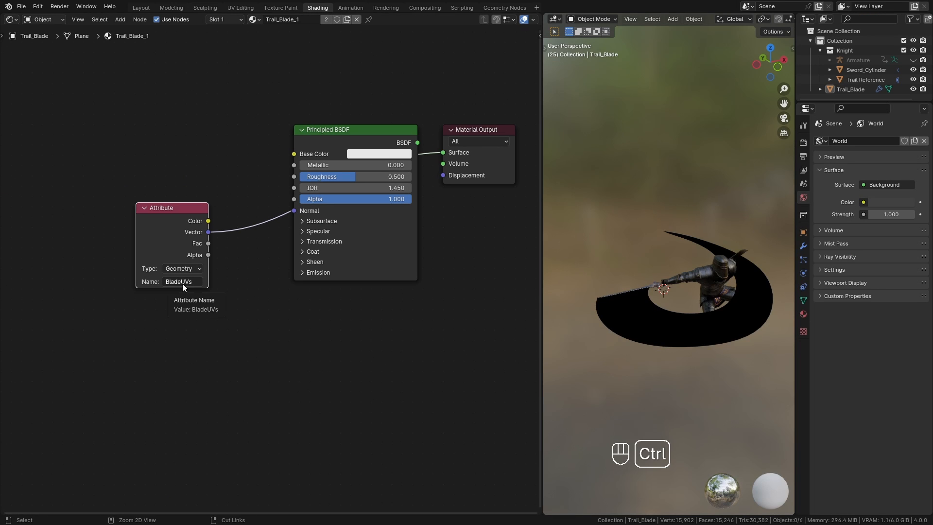
key("ctrl+v")
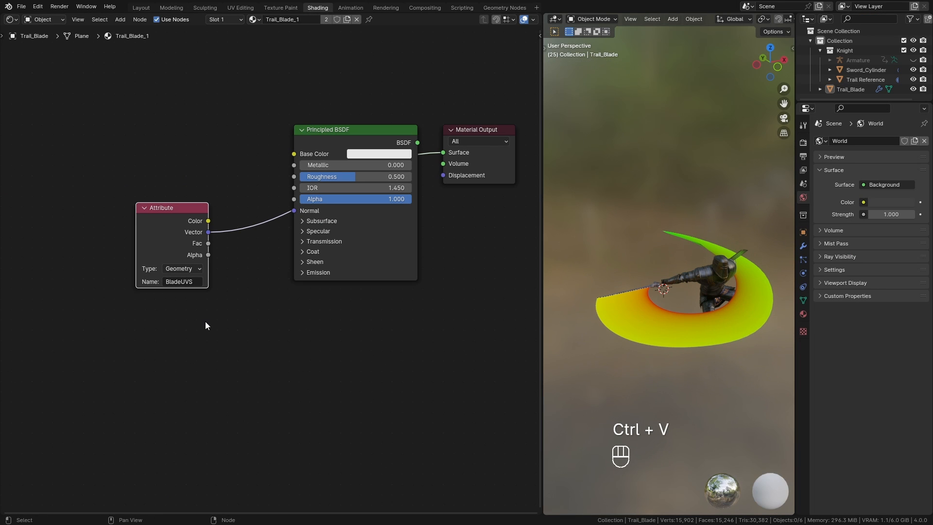
Move the Attribute node farther from the Material Output and delete the Principled BSDF
left_click_drag(175, 232, 145, 245)
middle_click_drag(265, 337, 282, 298)
left_click_drag(158, 216, 106, 249)
left_click_drag(354, 95, 376, 231, "alt")
key("x")
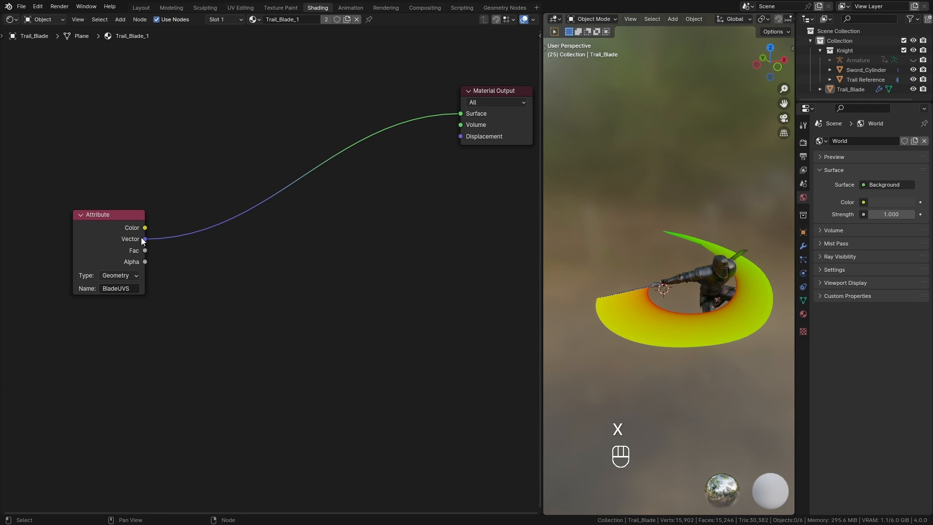
Add a Separate XYZ node fed by the Attribute's Vector output and preview its X channel on the trail
left_click_drag(143, 238, 224, 250)
type("xyz")
left_click(254, 276)
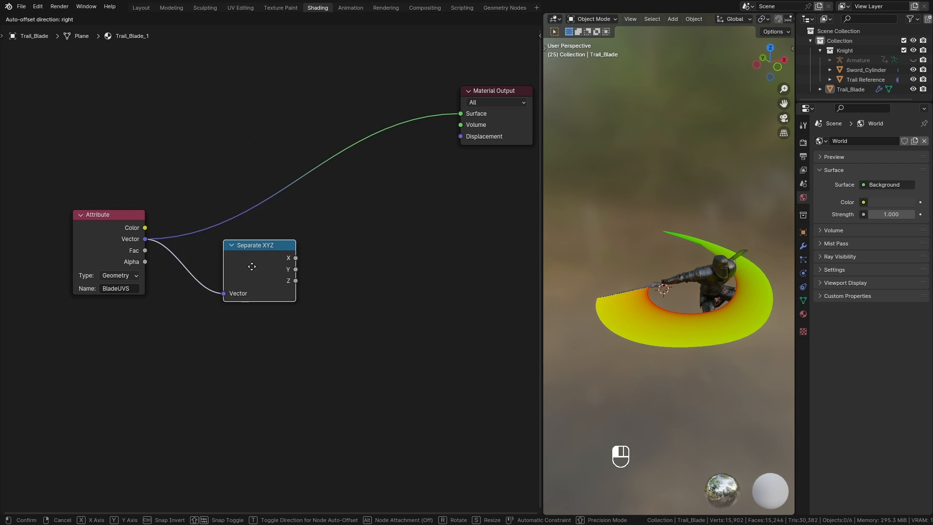
left_click(217, 222)
left_click(222, 200, "ctrl+shift")
left_click_drag(228, 200, 219, 198)
mouse_move(597, 317)
middle_mouse_down()
mouse_move(666, 348)
mouse_move(600, 331)
middle_mouse_up()
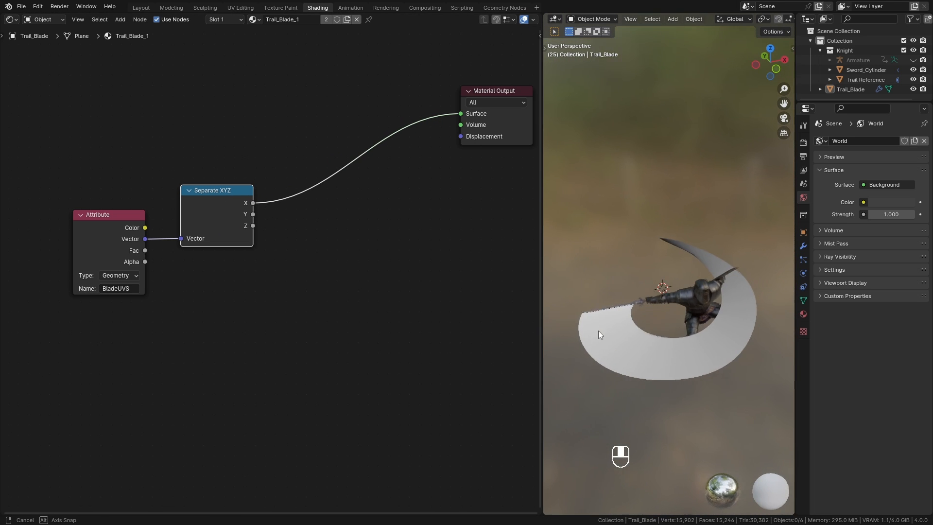
Add a Color Ramp fed by the Separate XYZ node's X output and preview it on the trail
left_click_drag(252, 214, 305, 253)
type("ramp")
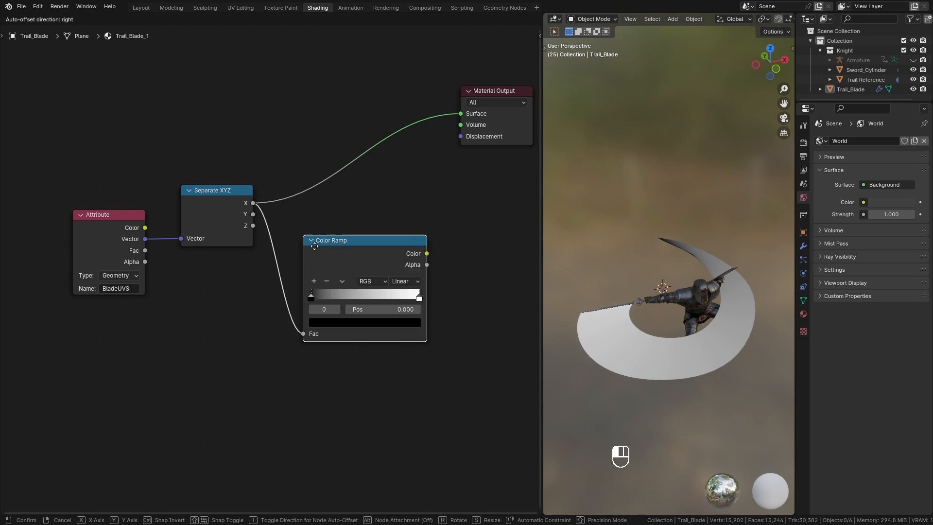
key("Return")
left_click(294, 168)
left_click(328, 151, "ctrl+shift")
Set the Color Ramp to B-Spline interpolation, with the white stop at 0.541 and the black stop moved inward
left_click(379, 190)
left_click(381, 249)
left_click_drag(393, 206, 360, 206)
left_click_drag(286, 206, 344, 207)
Spread the Attribute, Separate XYZ and Color Ramp nodes away from the Material Output to make room between them
left_click_drag(114, 127, 335, 279)
key("g")
left_click(292, 262)
left_click(293, 294)
middle_click_drag(358, 246, 294, 239)
left_click_drag(427, 83, 475, 89)
Add a color Mix node with the Color Ramp driving its factor, and feed its result to the material's surface
left_click_drag(293, 136, 396, 281)
type("mix")
left_click(418, 347)
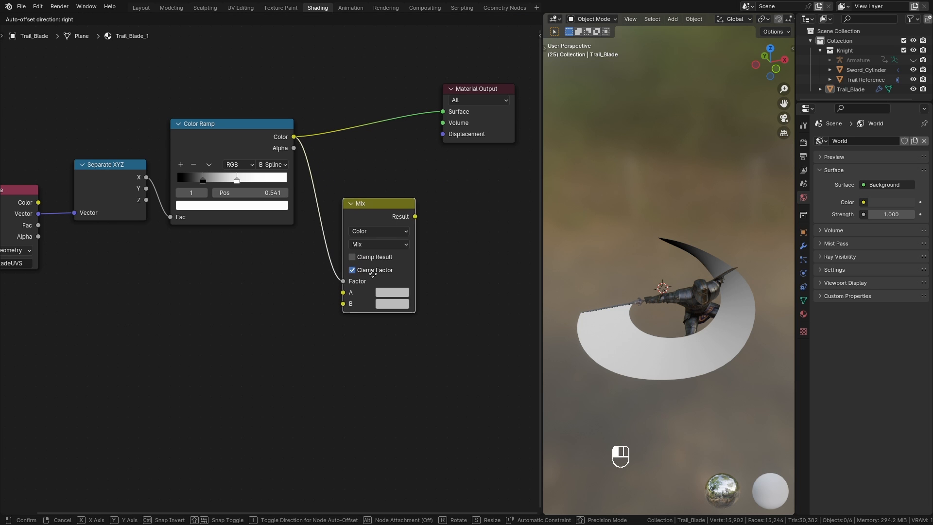
mouse_move(404, 213)
left_mouse_down()
mouse_move(442, 112)
mouse_move(402, 203)
left_mouse_up()
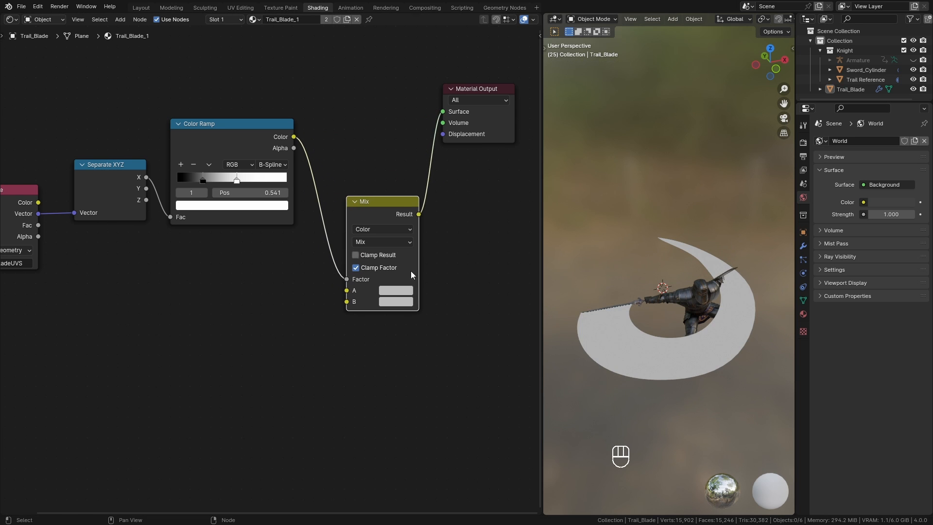
Set the Mix node's color A to red and color B to yellow-orange
left_click(396, 302)
left_click_drag(482, 165, 482, 140)
left_click_drag(419, 196, 408, 207)
left_click(396, 290)
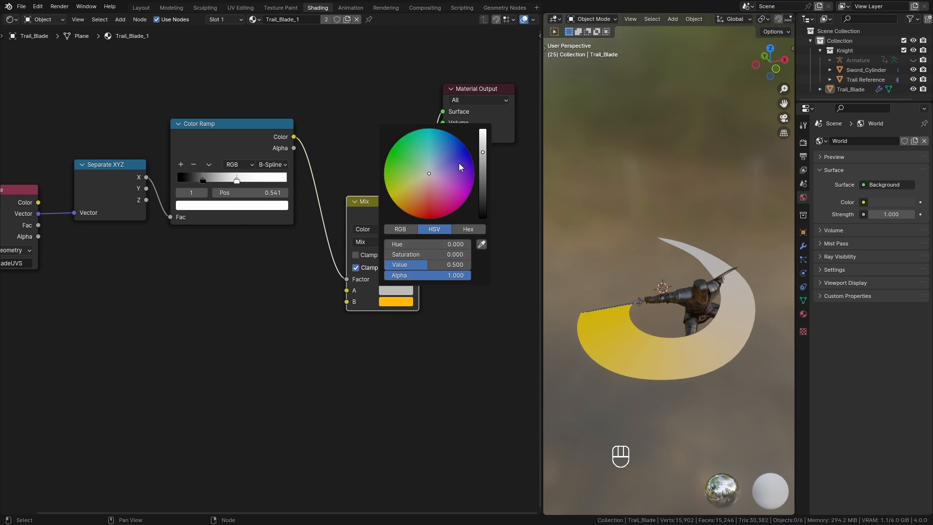
left_click(425, 218)
left_click_drag(396, 203, 372, 195)
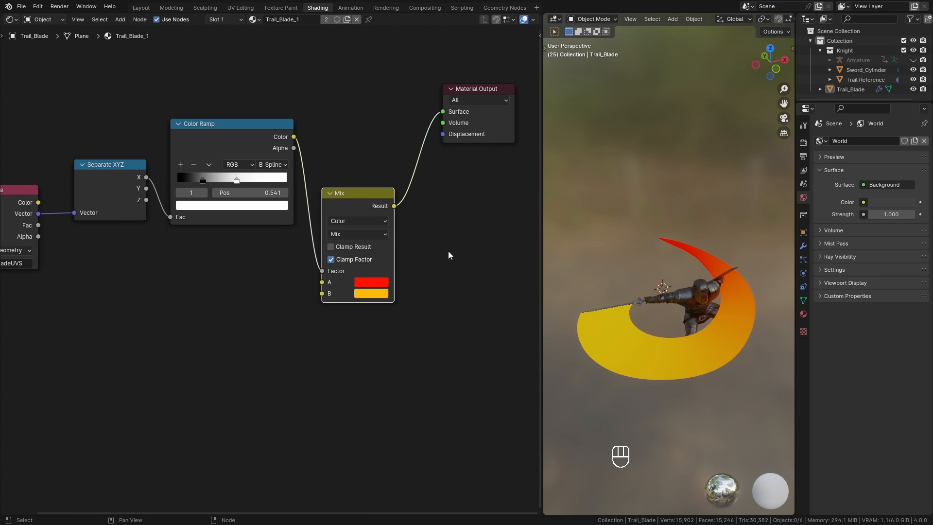
Insert an Emission shader between the Mix node and the Material Output, with a strength of 4.1
middle_click_drag(459, 199, 394, 235)
left_click_drag(418, 121, 508, 104)
key("shift+a")
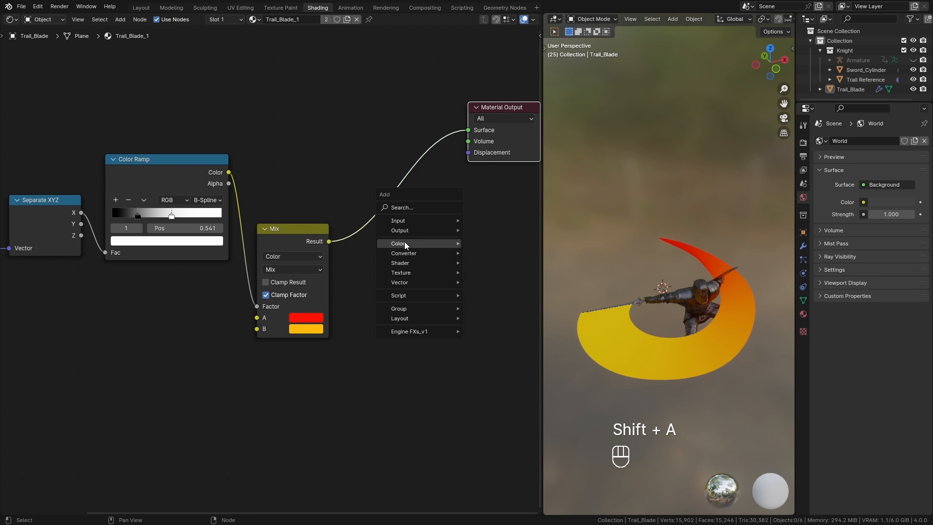
mouse_move(407, 264)
left_click(485, 281)
left_click(468, 244)
left_click_drag(366, 251, 384, 250)
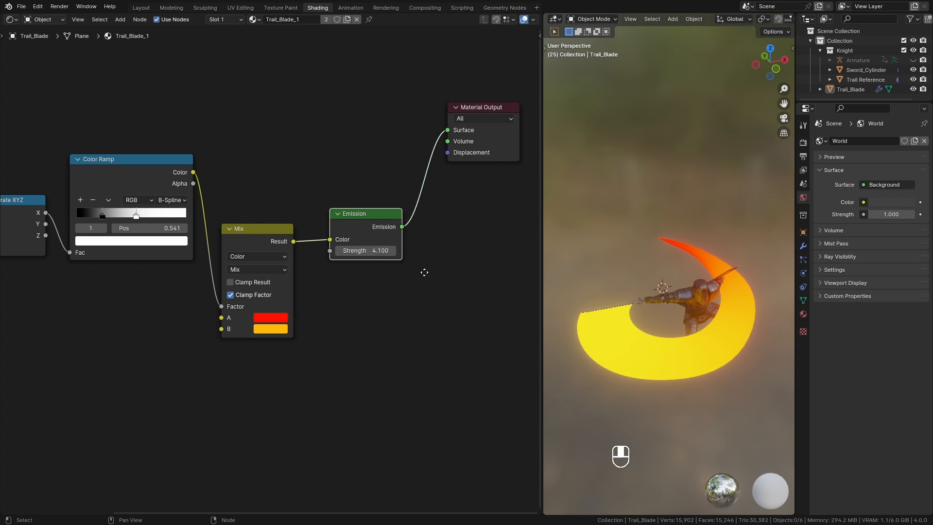
Add a Transparent BSDF and combine it with the Emission shader through a Mix Shader
middle_click_drag(424, 272, 359, 265)
key("shift+a")
mouse_move(291, 125)
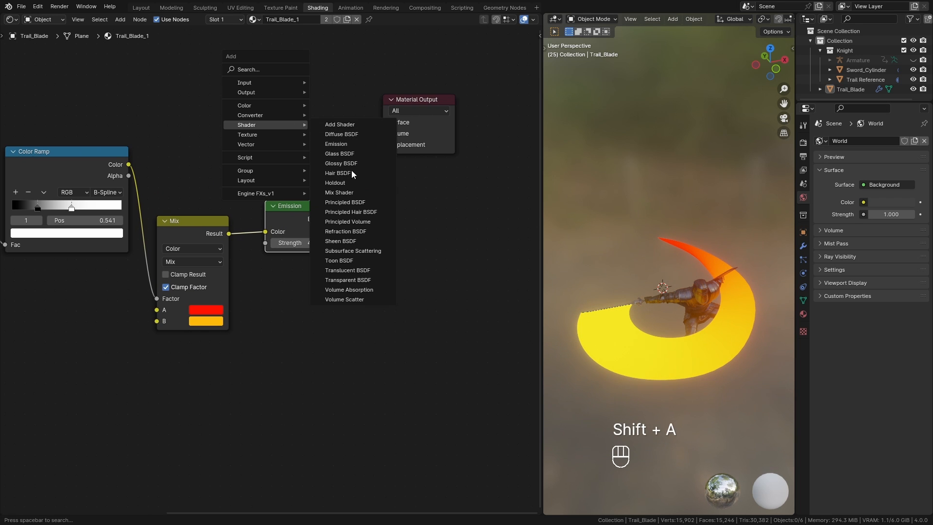
left_click(354, 280)
left_click(263, 150)
right_click_drag(303, 217, 296, 160, "ctrl+shift")
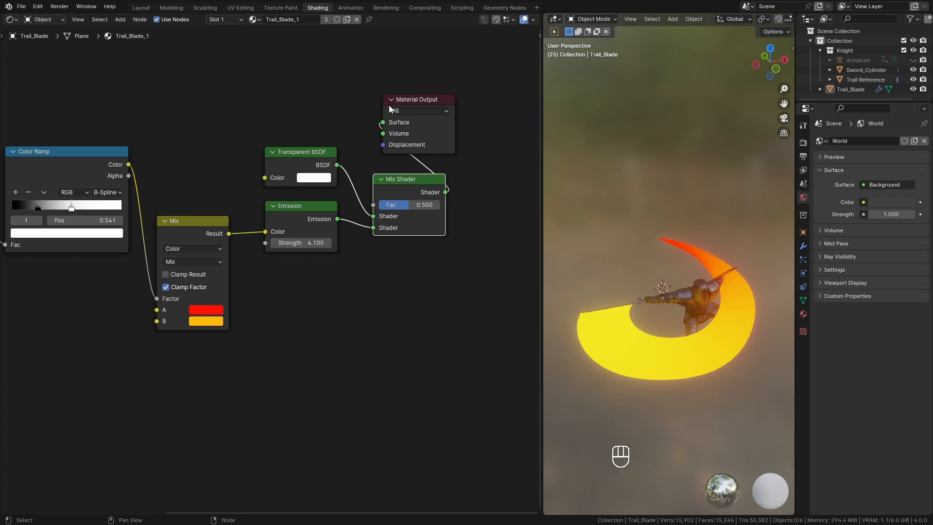
Rearrange the Material Output, Mix Shader and Transparent BSDF nodes so they no longer overlap
left_click_drag(391, 109, 511, 132)
left_click_drag(403, 191, 402, 119)
left_click_drag(307, 172, 306, 180)
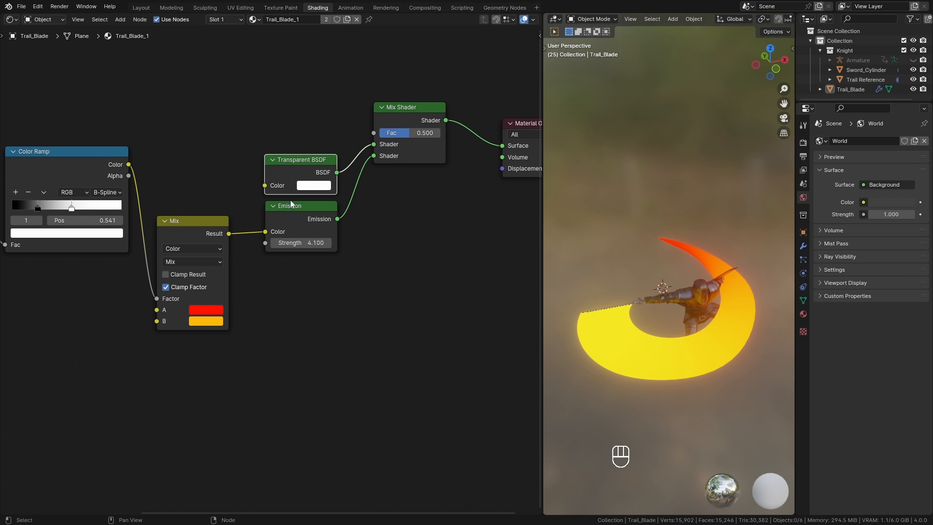
Connect the Color Ramp's Color output to the Mix Shader's Fac input
middle_click_drag(306, 179, 399, 218)
left_click_drag(220, 203, 463, 170)
scroll(298, 296, "down", 5, "ctrl")
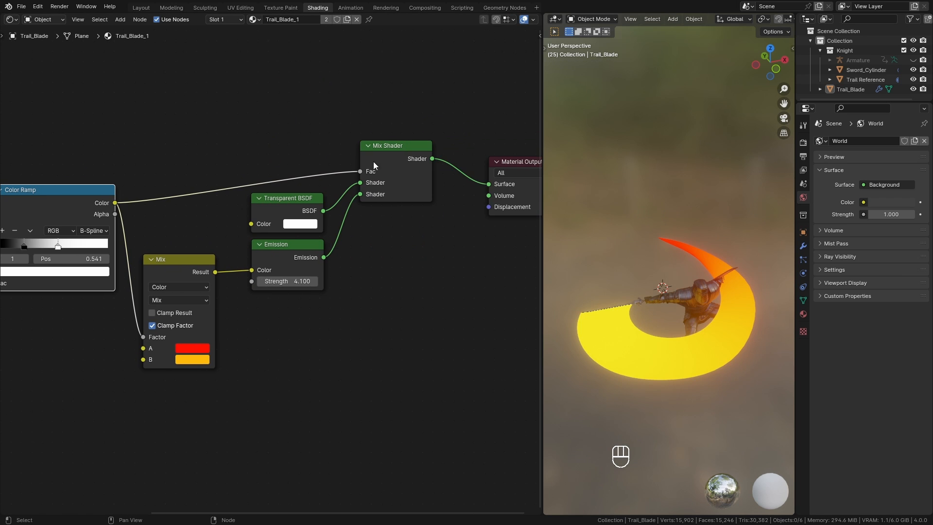
left_click_drag(372, 168, 367, 179)
Set the trail material's blend mode to Alpha Blend
left_click(802, 313)
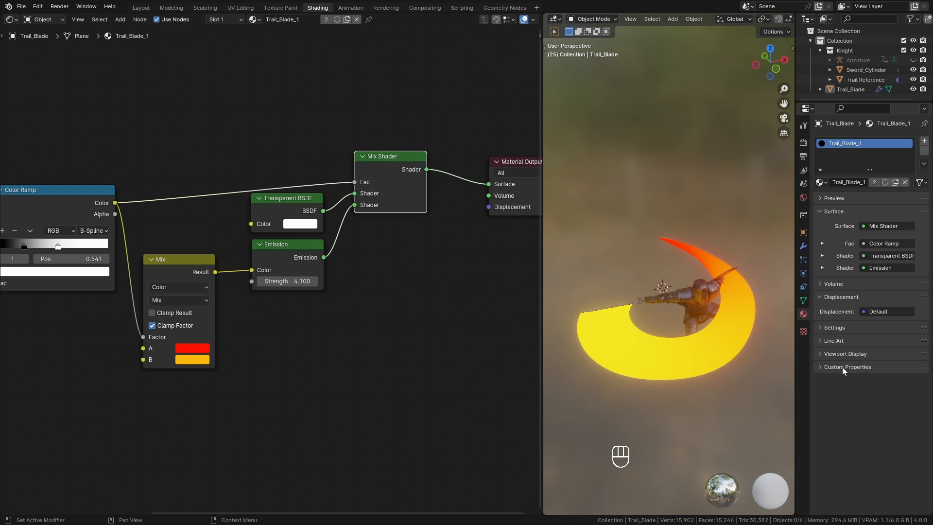
left_click(843, 354)
left_click(888, 432)
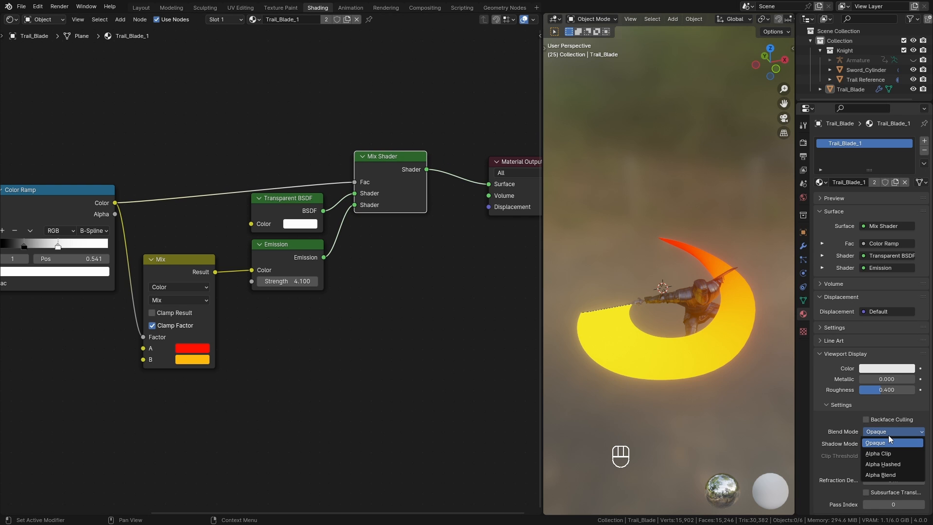
left_click(888, 475)
mouse_move(750, 384)
middle_mouse_down()
mouse_move(733, 372)
mouse_move(753, 380)
middle_mouse_up()
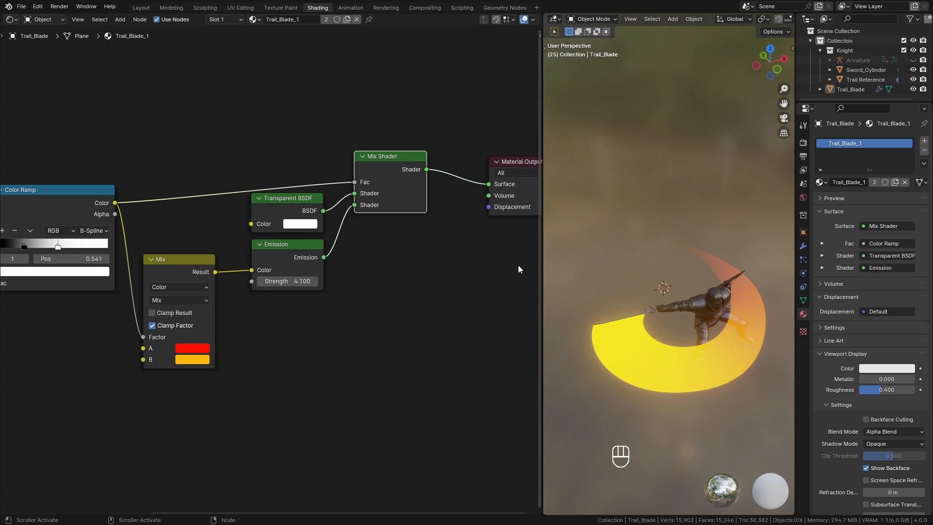
Set the render engine to EEVEE, check the trail in rendered shading, and return to material preview
left_click(803, 143)
scroll(776, 24, "down", 5)
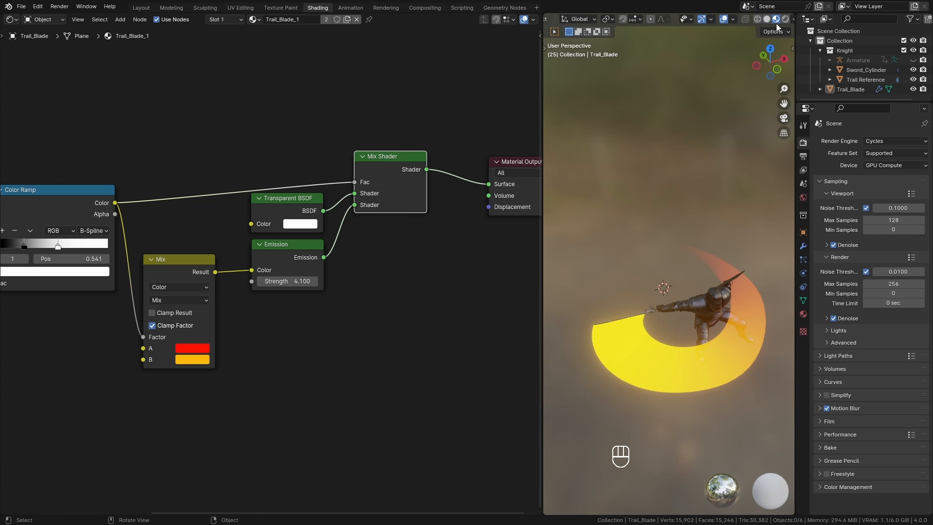
left_click(785, 19)
left_click(885, 142)
left_click(873, 152)
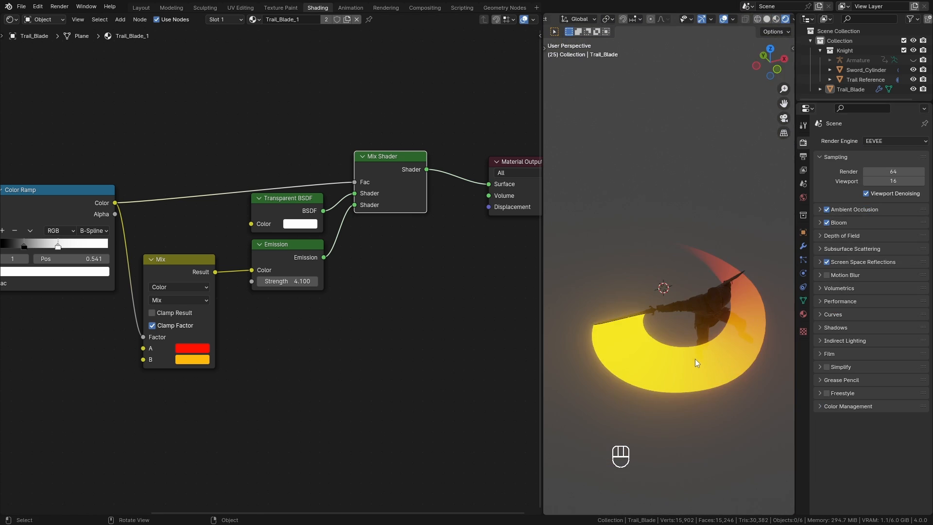
left_click(776, 19)
left_click(803, 314)
Move the Attribute, Separate XYZ, Color Ramp and Mix nodes together, farther from the Emission shader
key("Home")
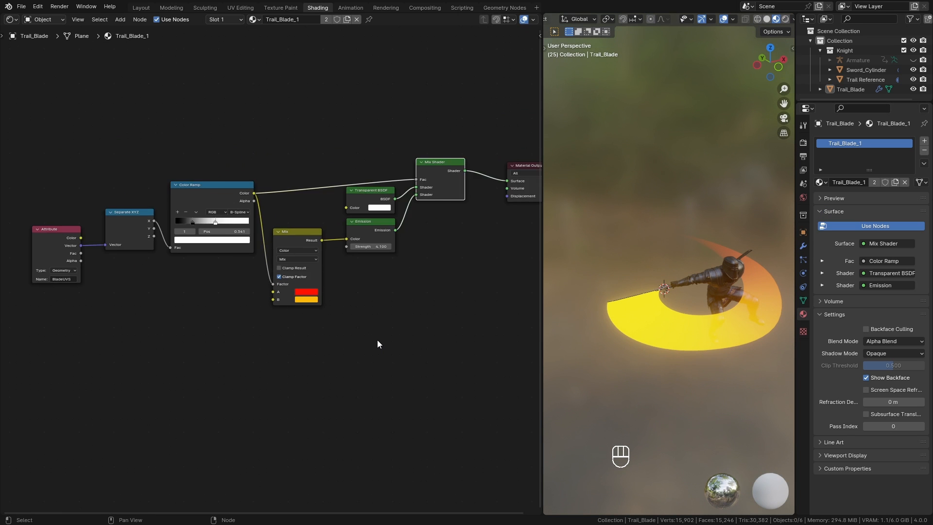
scroll(377, 340, "left", 2, "ctrl")
left_click_drag(86, 128, 355, 331)
middle_click_drag(351, 222, 264, 214)
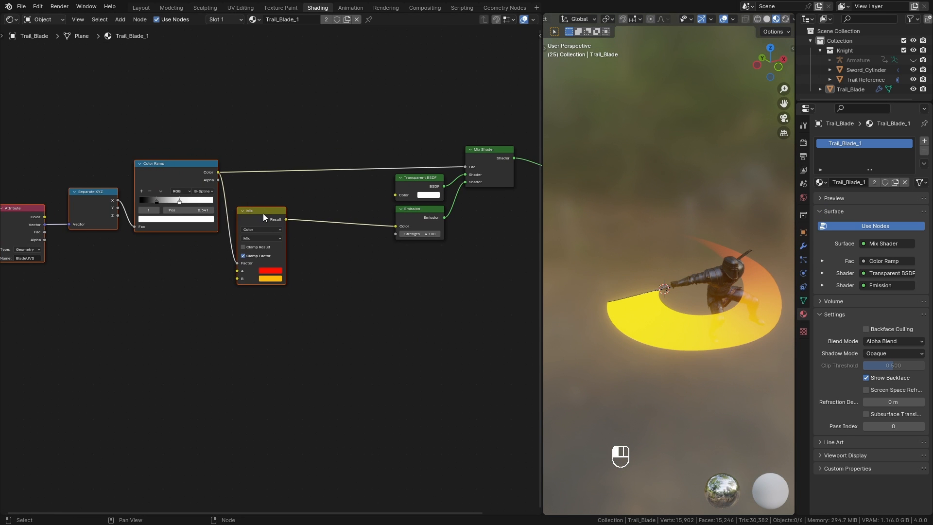
Duplicate the color Mix node and insert the copy between the original Mix node and the Emission shader
scroll(268, 219, "up", 2)
key("shift+d")
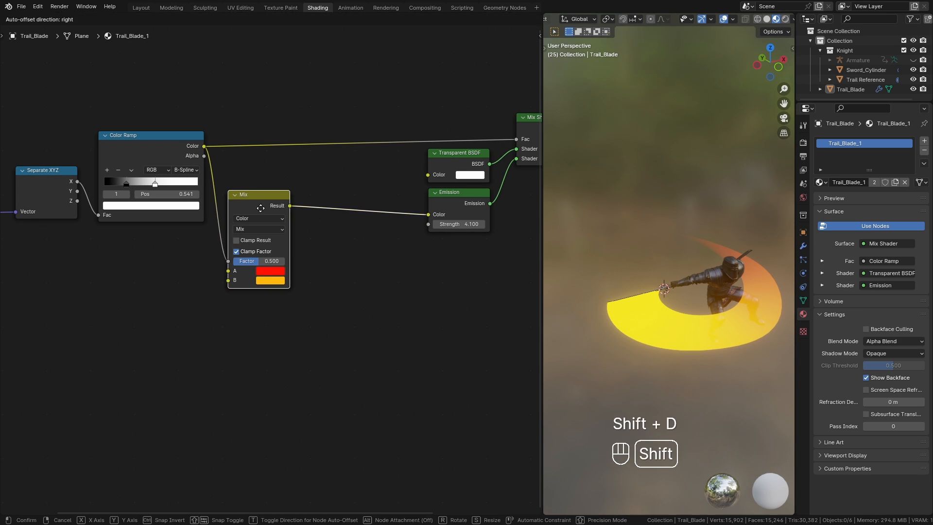
left_click(348, 272)
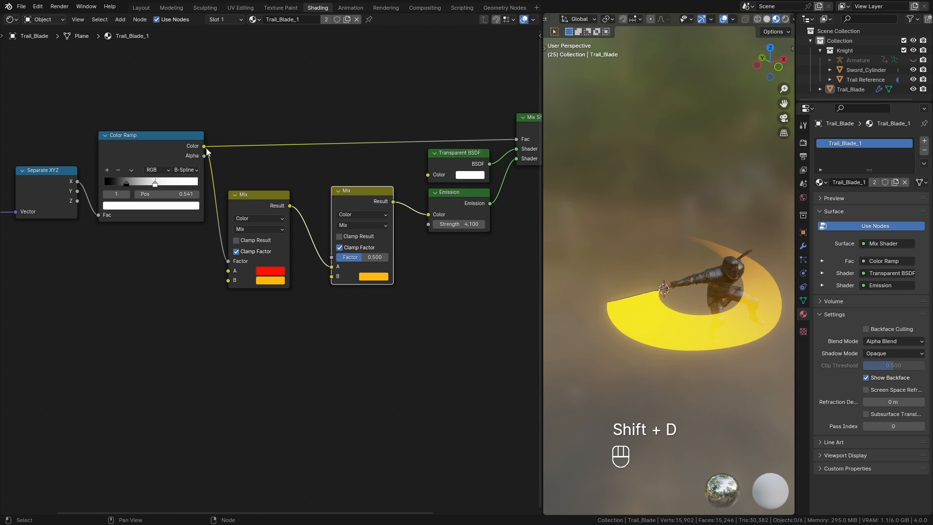
Add a second Color Ramp fed by the first Color Ramp's Color output and preview it on the trail
left_click_drag(204, 147, 264, 64)
type("ramp")
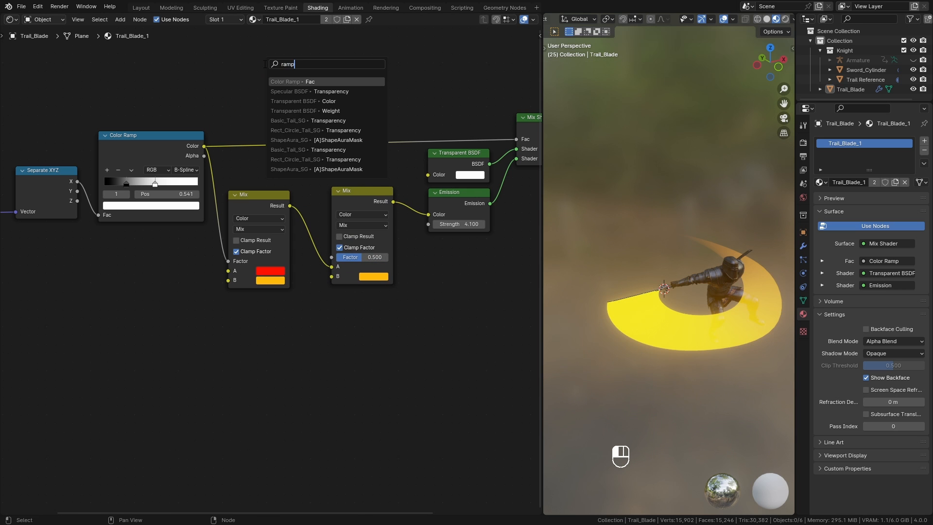
key("Return")
left_click(290, 57, "ctrl+shift")
Set the second Color Ramp to B-Spline, add a stop, and shift its stops toward the white end, with the first black stop at 0.514
scroll(291, 57, "up", 2)
left_click(343, 124)
left_click(344, 194)
left_click_drag(291, 144, 353, 144)
left_click(308, 143)
left_click(238, 124)
left_click(335, 174)
left_click_drag(353, 228, 352, 293)
left_click_drag(353, 145, 293, 145)
left_click_drag(334, 146, 342, 145)
left_click_drag(355, 145, 354, 146)
left_click_drag(294, 145, 300, 145)
Connect the second Color Ramp's Color output to the duplicated Mix node's B input and preview that node's result on the trail
middle_click_drag(410, 155, 372, 155)
left_click_drag(348, 215, 317, 392)
middle_click_drag(319, 147, 310, 188)
left_click(333, 177)
left_click_drag(262, 135, 222, 125)
left_click(363, 311, "ctrl+shift")
middle_click_drag(361, 356, 330, 279)
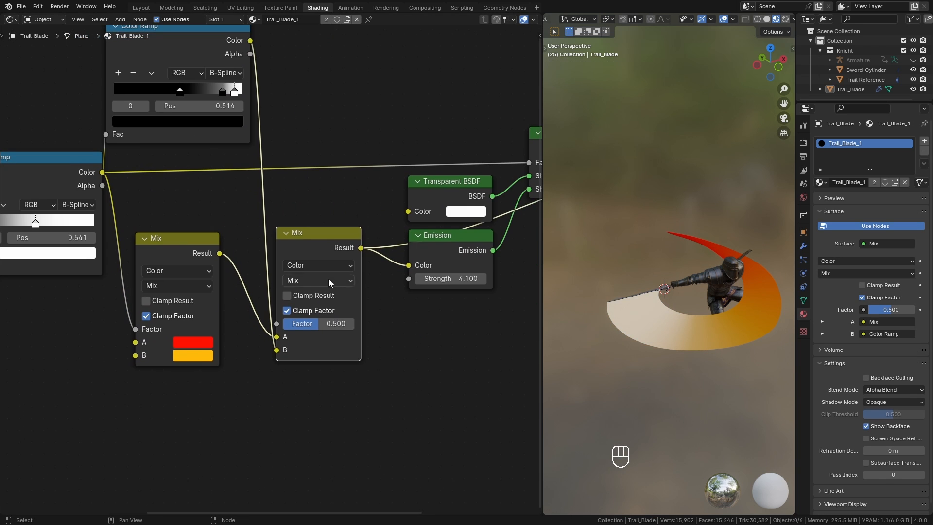
Set the duplicated Mix node's blending mode to Color Dodge and its factor to 0.800
left_click(319, 281)
left_click(329, 91)
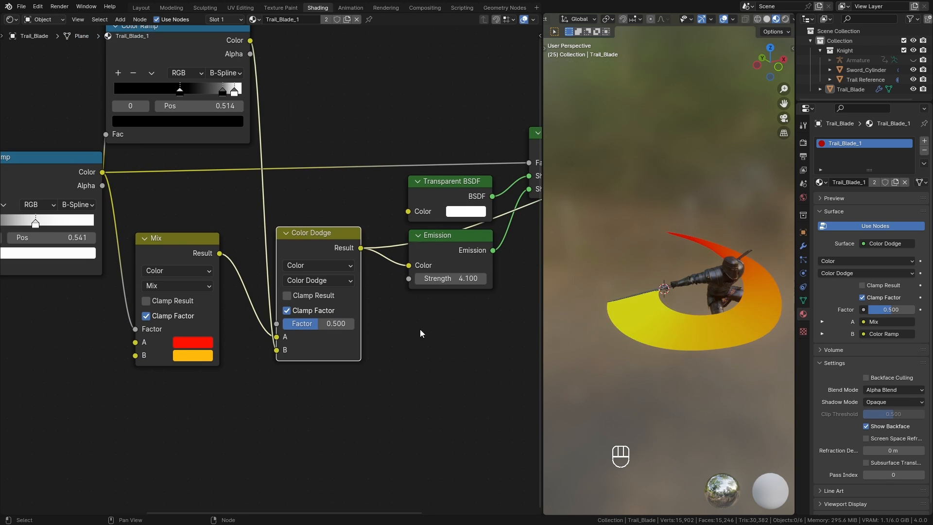
middle_click_drag(442, 333, 392, 354)
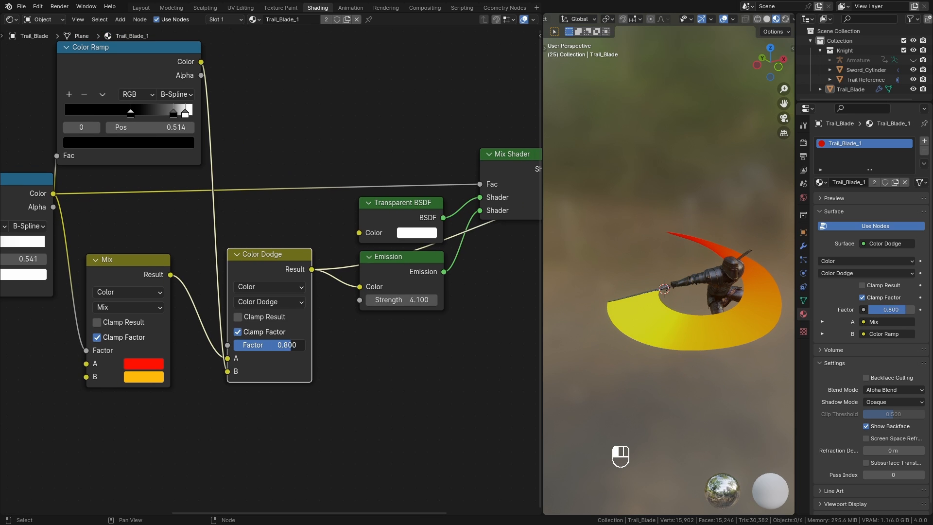
middle_click_drag(411, 300, 344, 308)
Return the material output to the Mix Shader and raise the Color Dodge factor to 1.000
left_click(466, 173, "ctrl+shift")
middle_click_drag(301, 356, 349, 342)
mouse_move(272, 339)
left_mouse_down()
mouse_move(224, 339)
mouse_move(282, 340)
left_mouse_up()
Set the second Color Ramp to Ease, move its white stop to the end, readjust its black stops, and lower the Color Dodge factor slightly
left_click_drag(167, 112, 180, 109)
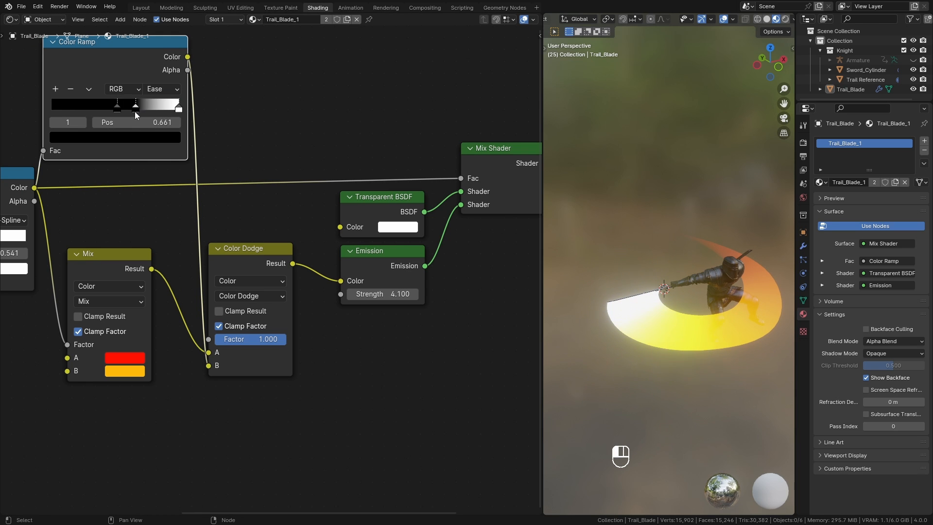
left_click_drag(104, 115, 93, 115)
left_click_drag(267, 338, 253, 338)
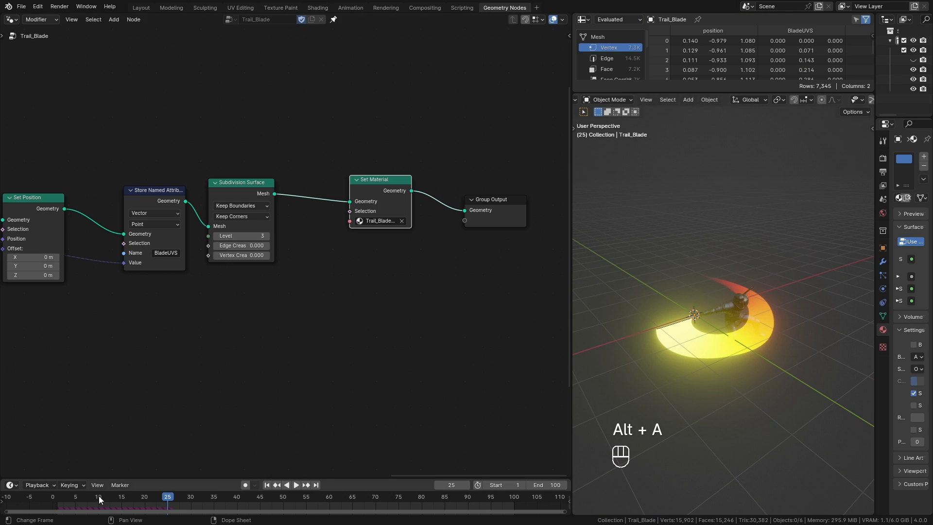
Play and scrub the animation in the Geometry Nodes workspace to check the glowing trail during the sword swing
left_click(57, 498)
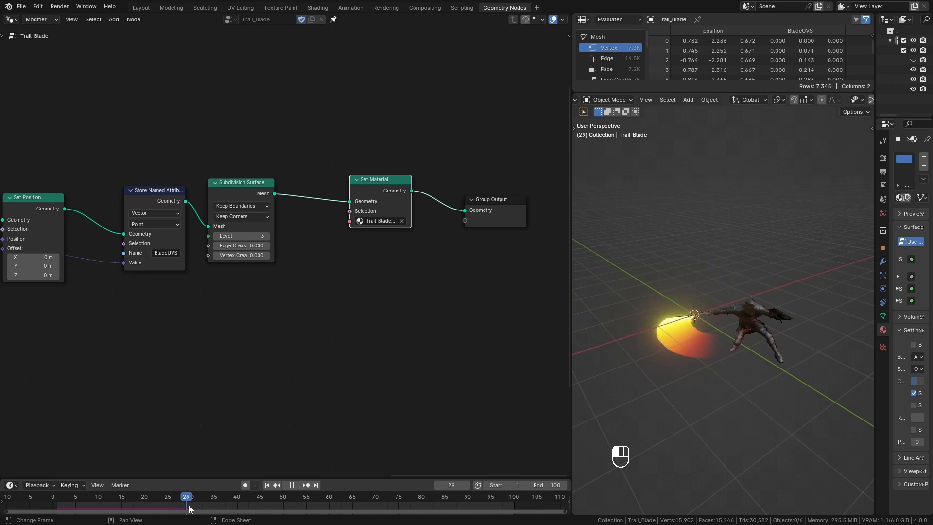
left_click(129, 498)
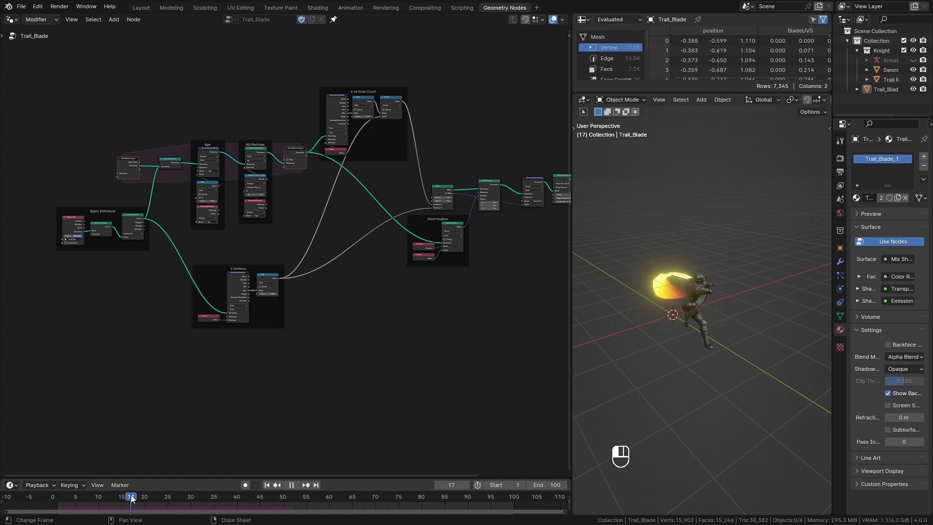
mouse_move(130, 496)
left_mouse_down()
mouse_move(158, 497)
mouse_move(117, 504)
left_mouse_up()
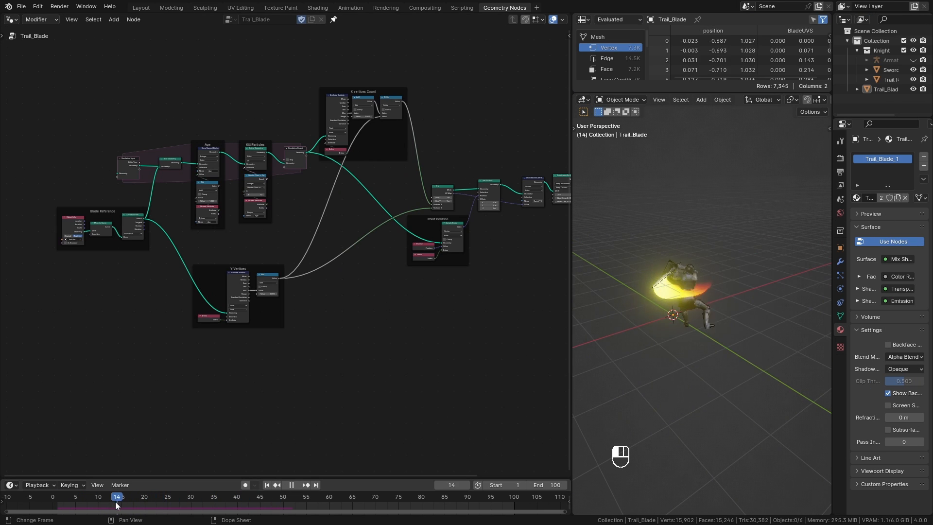
Move the Blade Reference frame away from the simulation zone and insert a geometry Switch node on its link to Join Geometry
middle_click_drag(124, 328, 372, 378)
middle_click_drag(372, 379, 399, 269, "ctrl")
middle_click_drag(500, 270, 279, 259)
left_click_drag(279, 259, 172, 272)
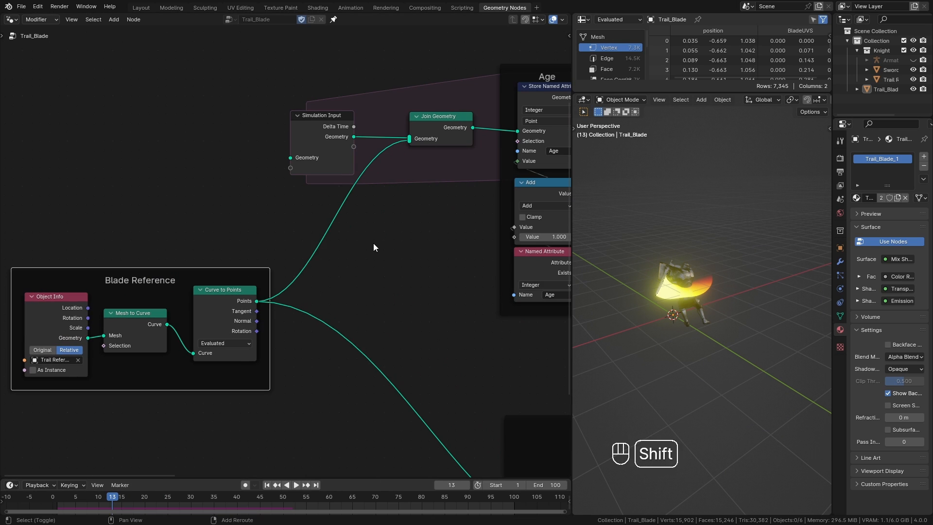
key("shift+a")
left_click(374, 243)
type("swi")
left_click(396, 260)
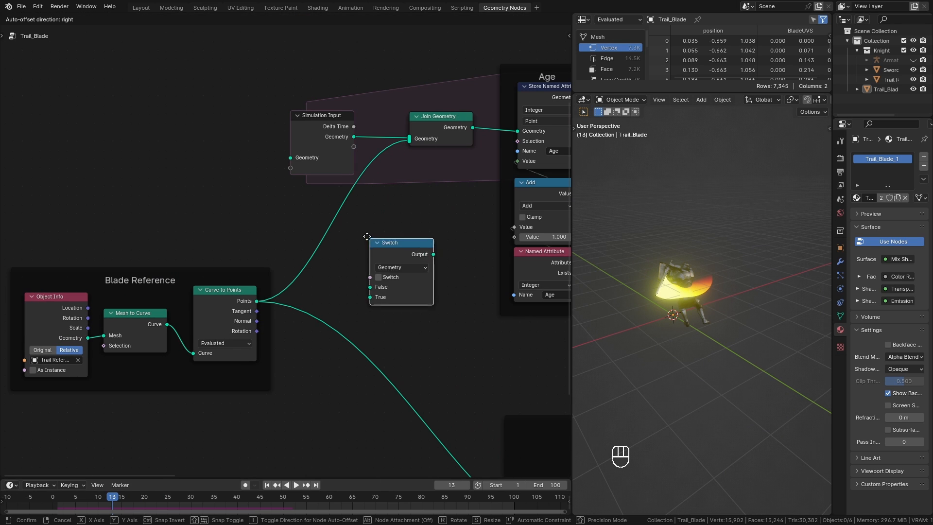
left_click(313, 210)
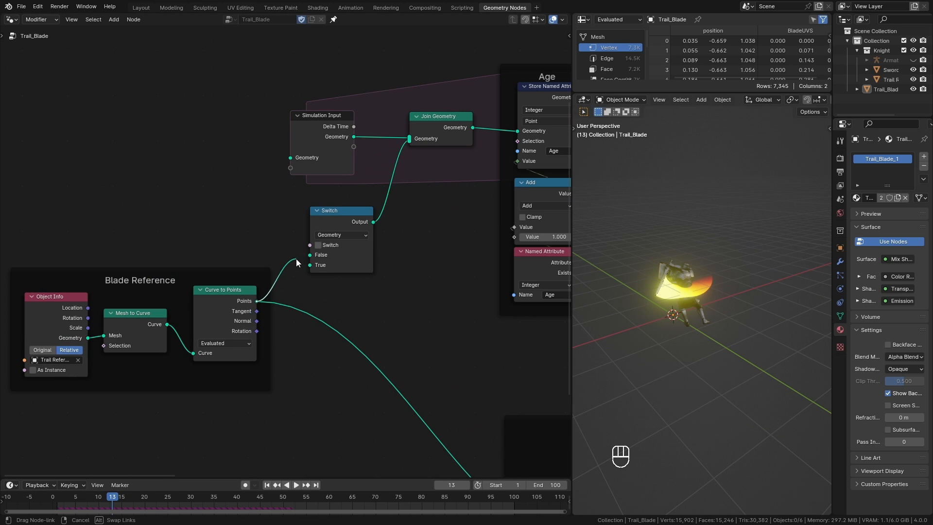
Connect the Curve to Points output to the Switch's True input and space out the Switch and Simulation Input nodes
left_click_drag(311, 268, 311, 267)
left_click_drag(343, 216, 358, 220)
left_click_drag(326, 120, 313, 114)
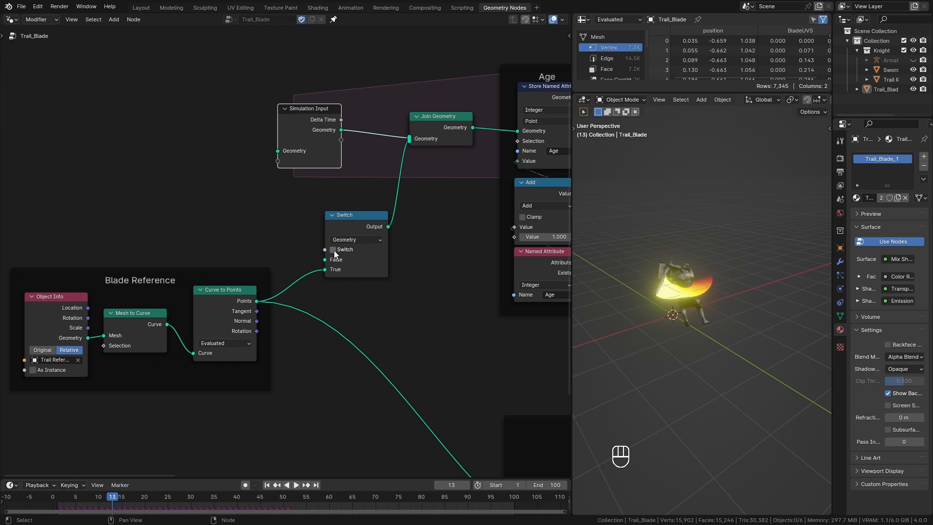
Keyframe the Switch option off at frame 11, on from frame 12 to frame 45, and off at frame 46
left_click_drag(113, 508, 62, 501)
key("space")
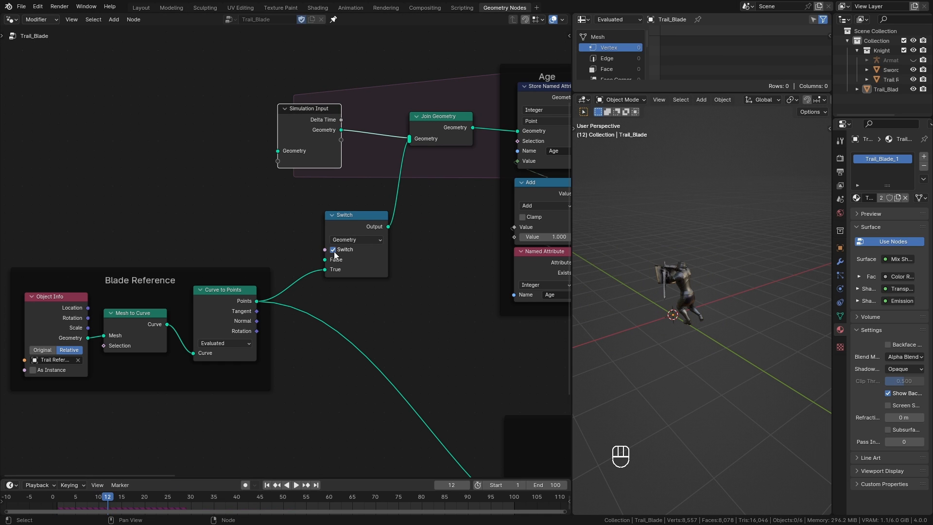
left_click_drag(57, 501, 260, 502)
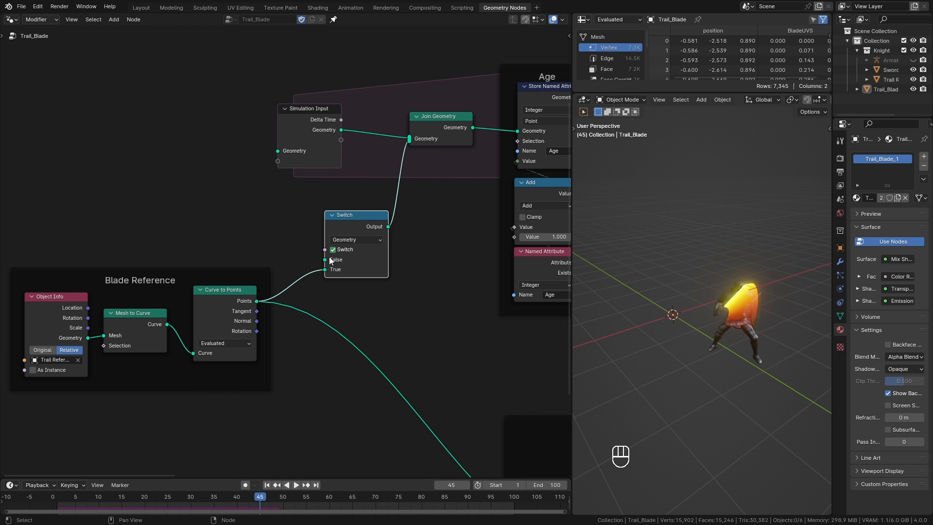
Select Trail_Blade, enlarge the timeline to show its keyframes, and scrub through the swing to check when the trail appears and stops
left_click(885, 89)
left_click_drag(217, 478, 217, 458)
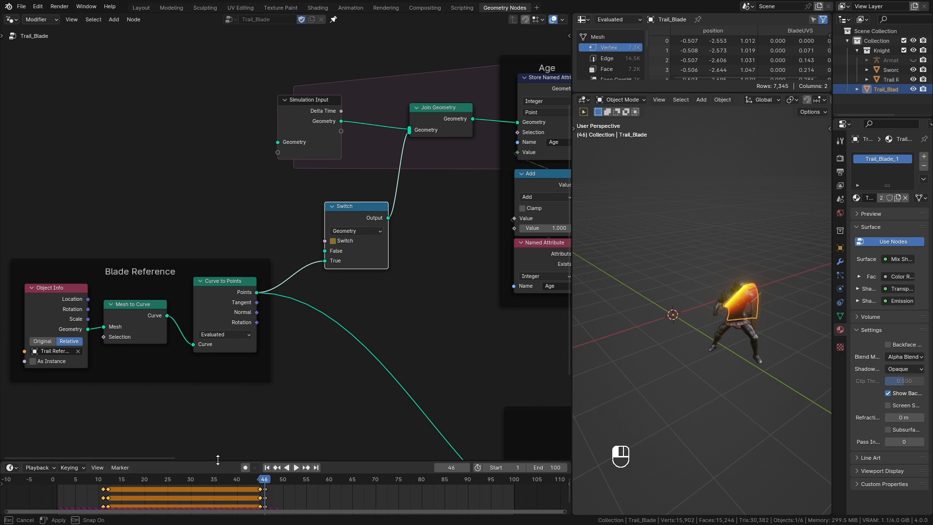
left_click_drag(57, 478, 272, 479)
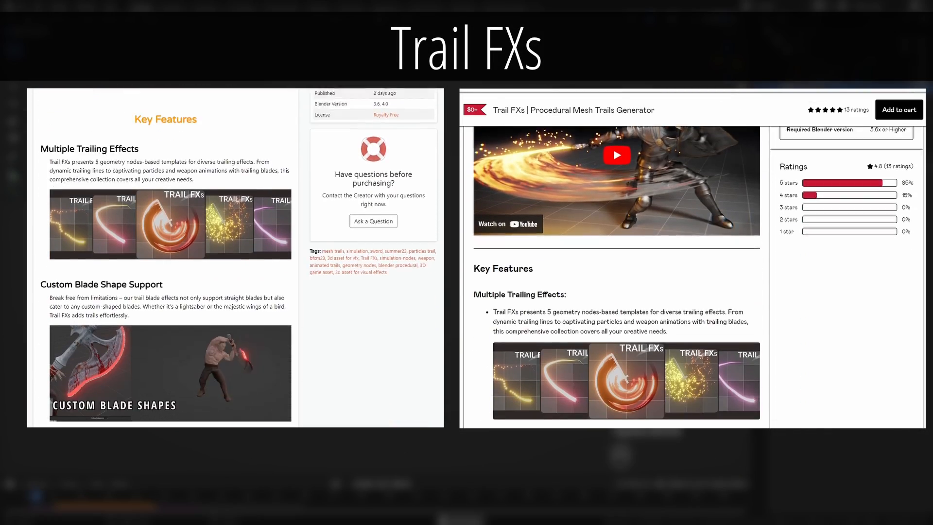
key("space")
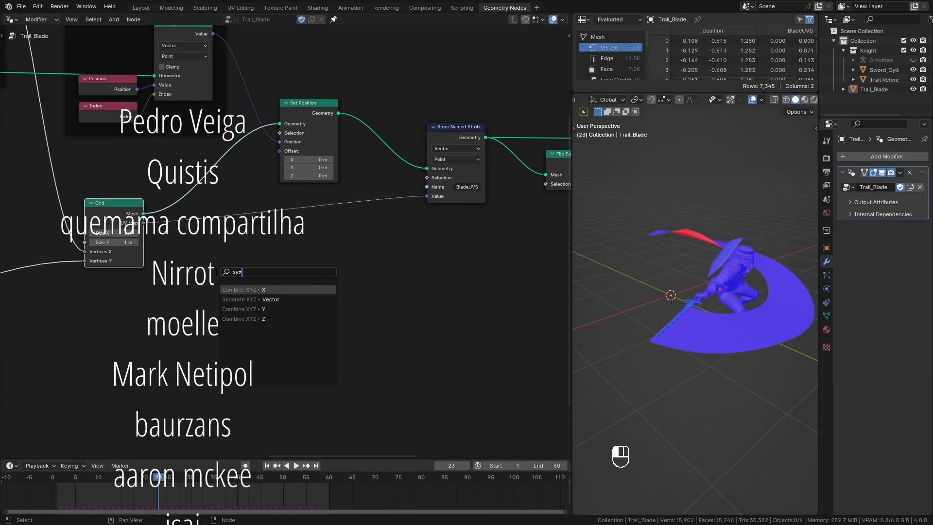
left_click(214, 272, "ctrl+shift")
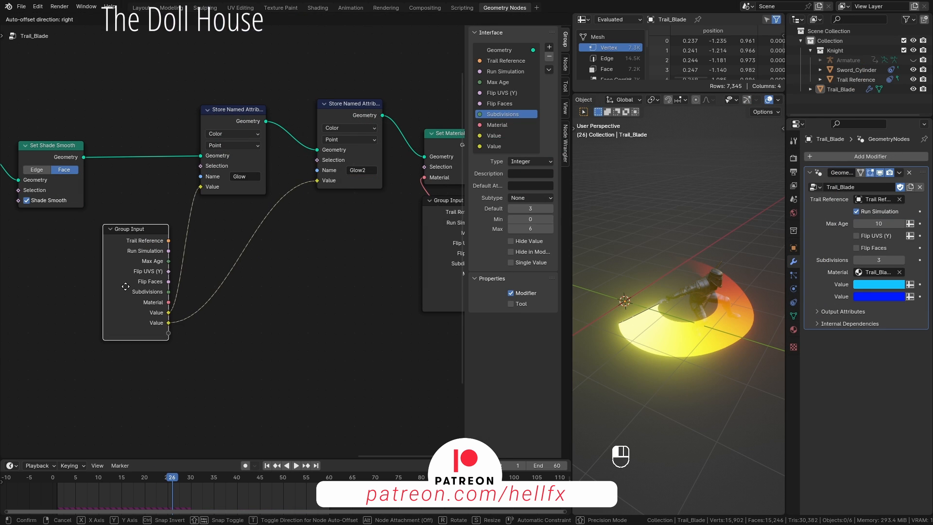
Rename the two color inputs of the node group Color1 and Color2, and save the file
double_click(507, 136)
type("Color1")
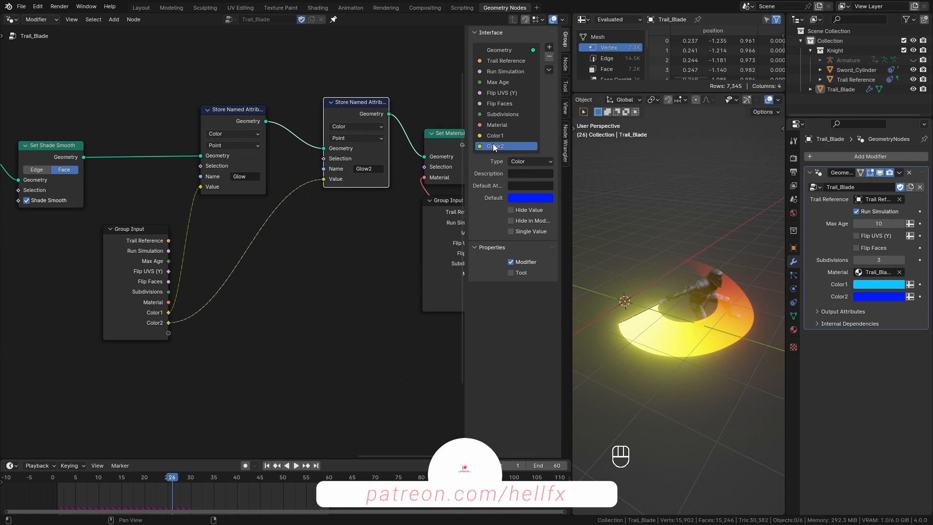
key("ctrl+s")
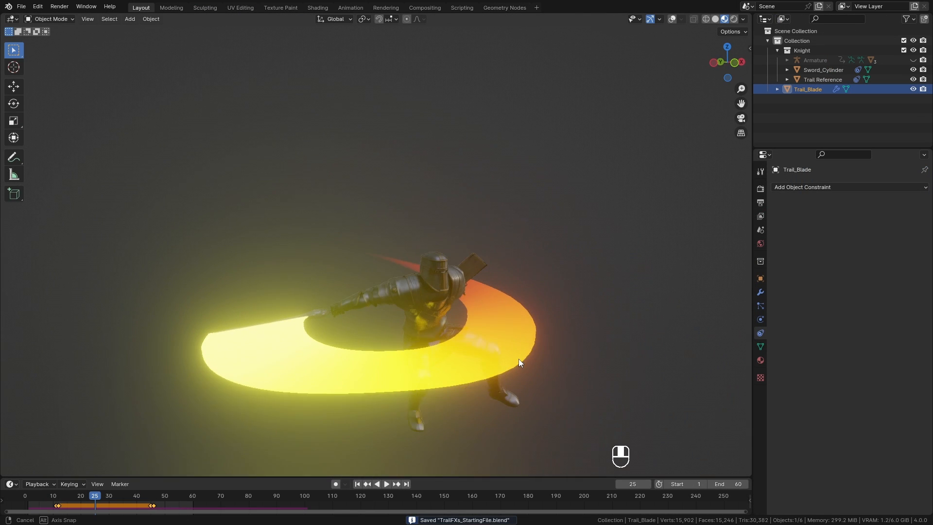